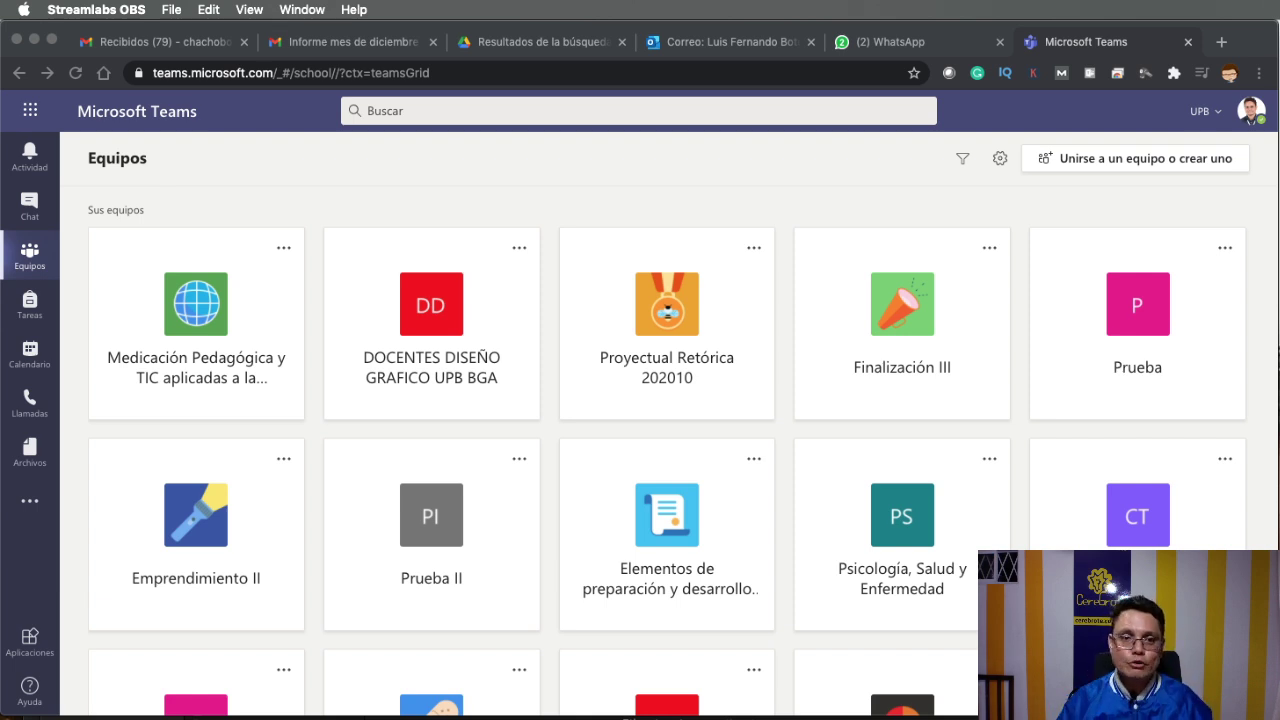
- Open the Tareas section in the General channel of the Prueba team
scroll(847, 487, "down", 5)
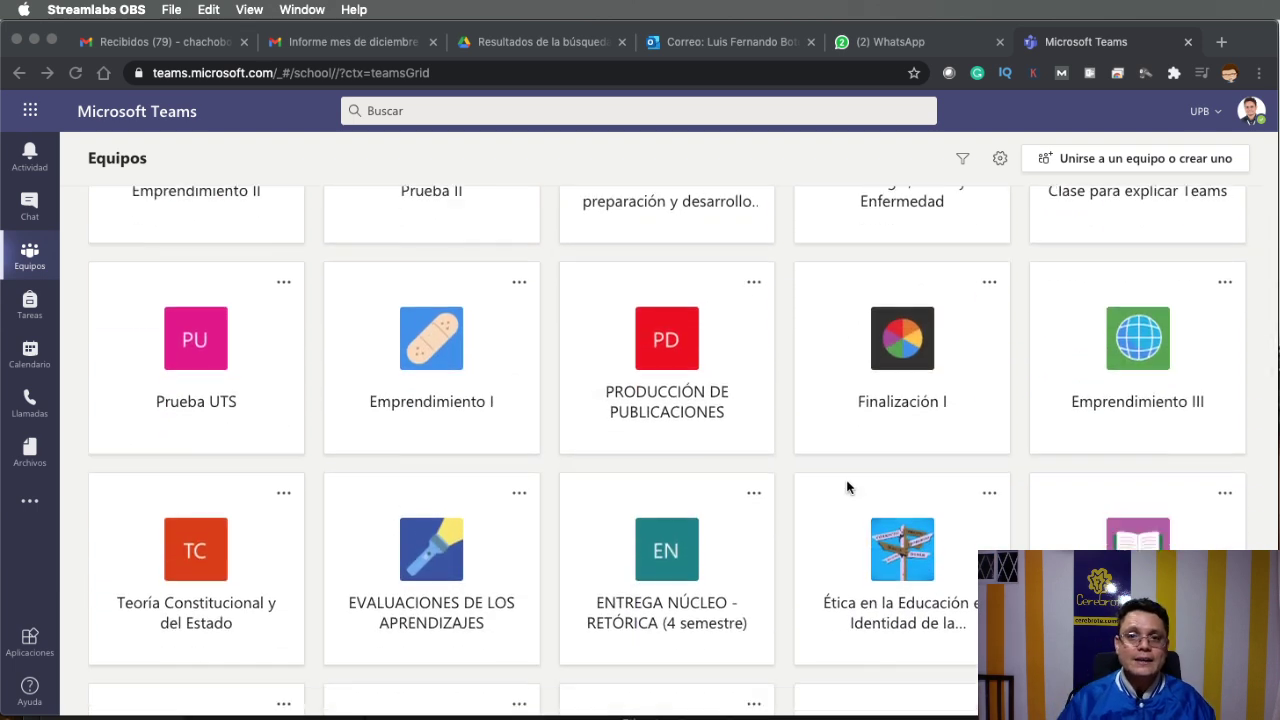
scroll(847, 487, "up", 3)
scroll(847, 487, "up", 3)
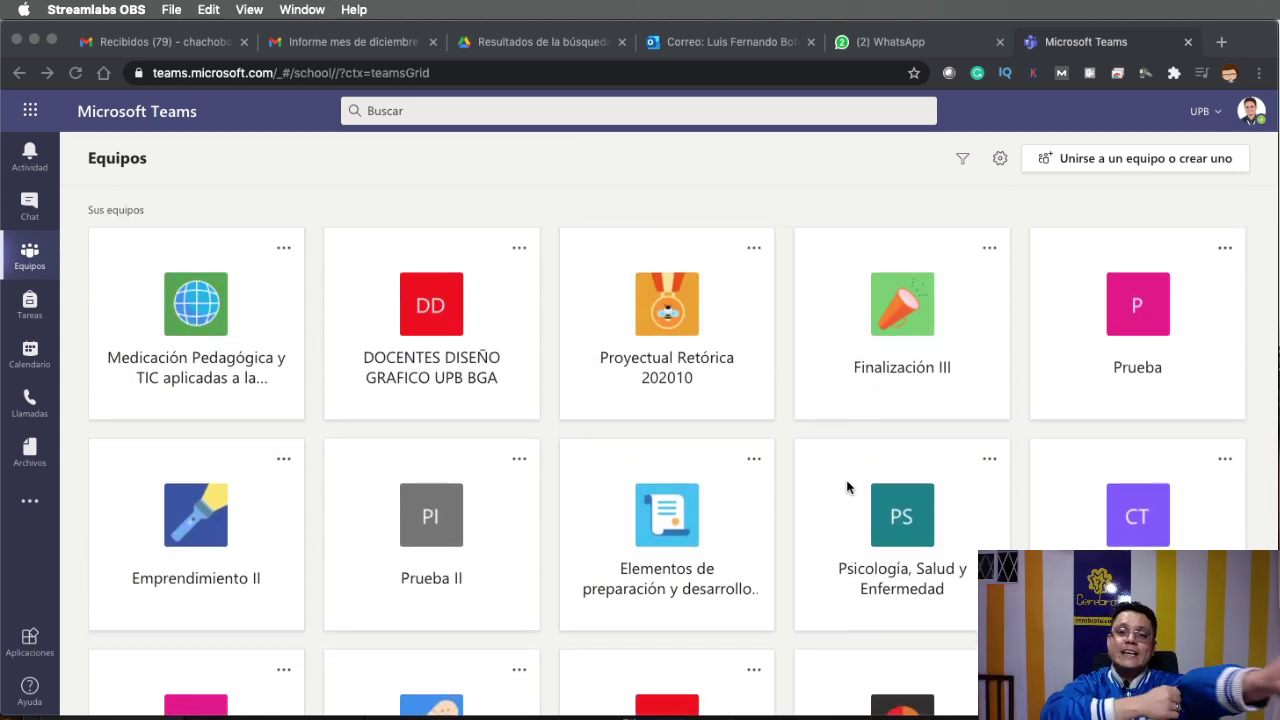
left_click(1199, 358)
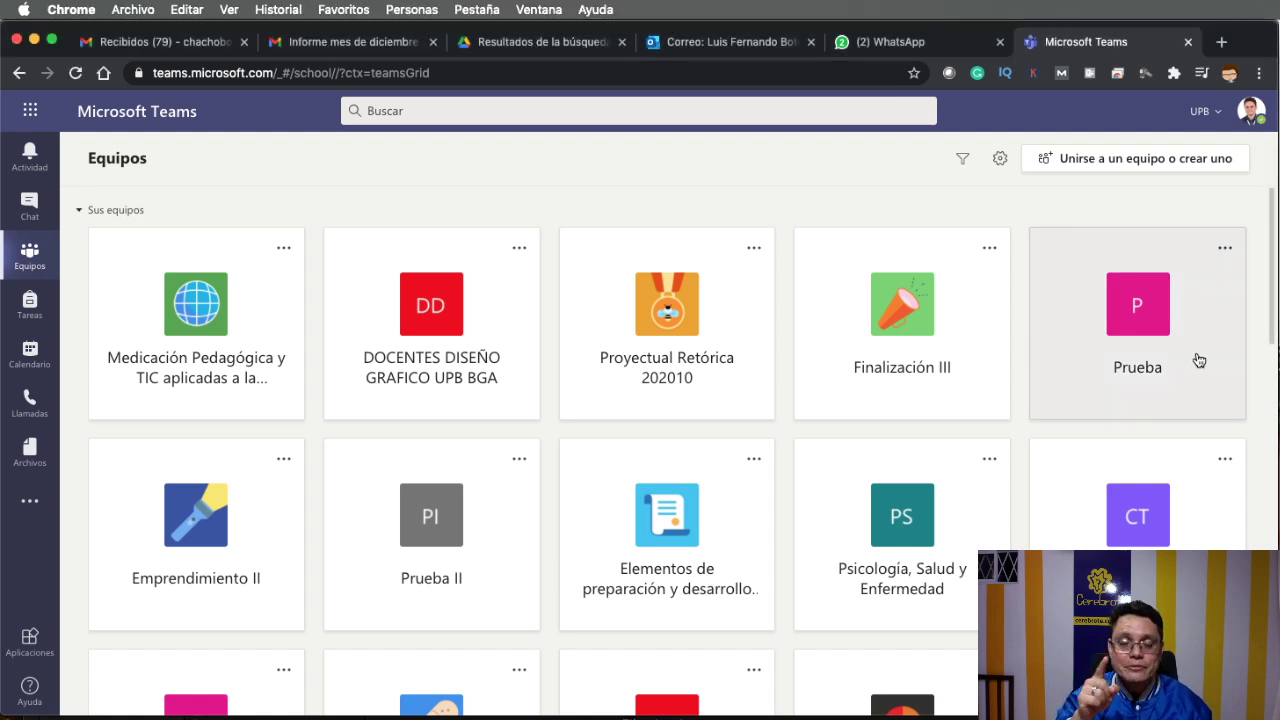
left_click(1198, 360)
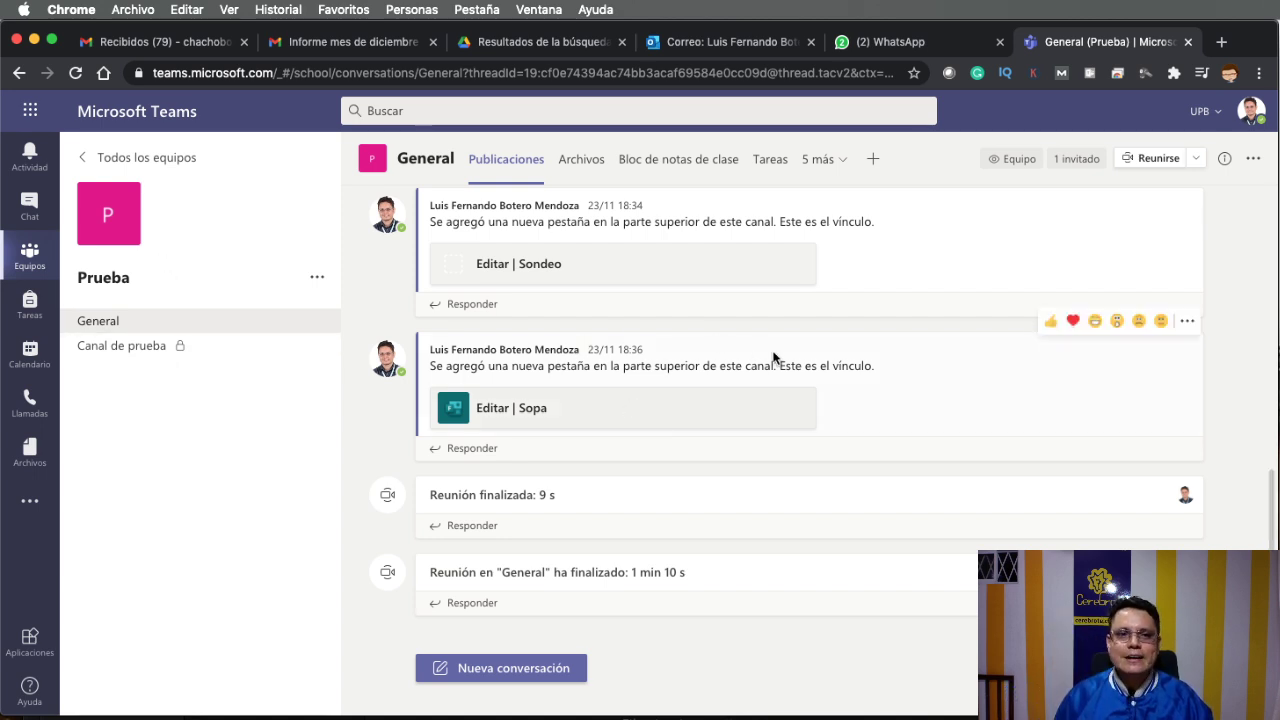
left_click(762, 174)
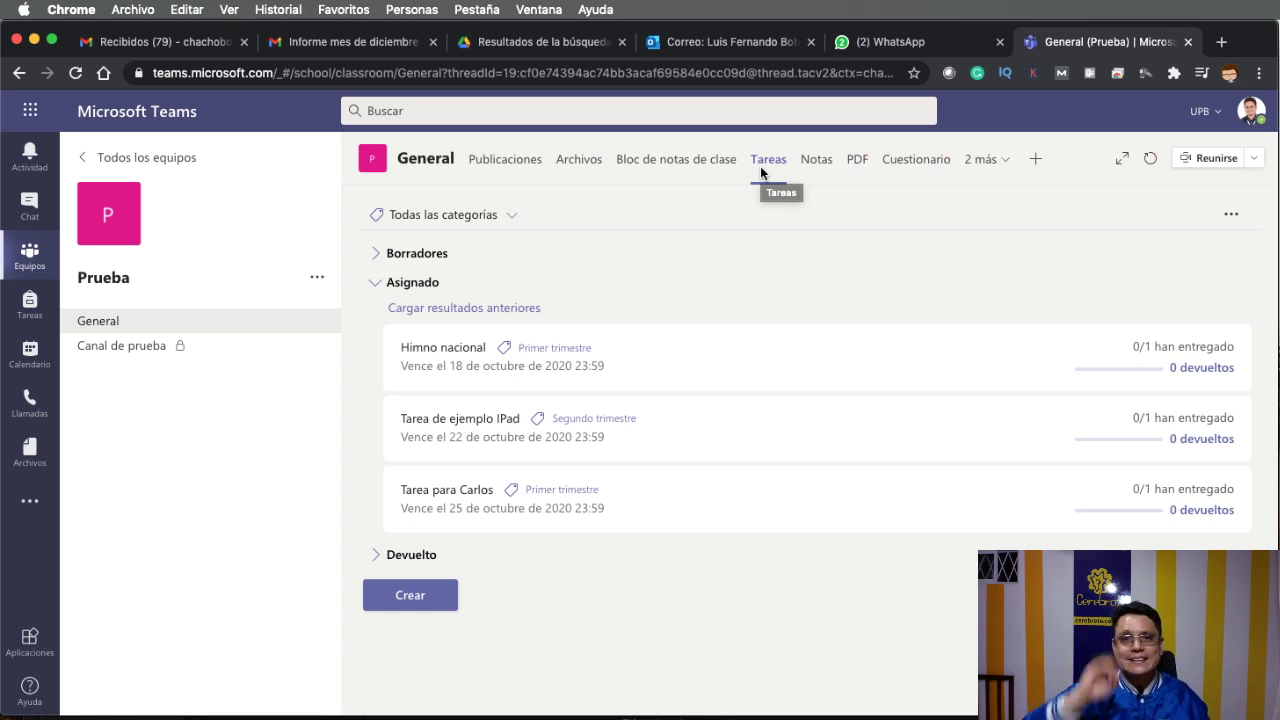
- Create a quiz-type assignment based on a new blank questionnaire rather than one of the existing forms
left_click(409, 597)
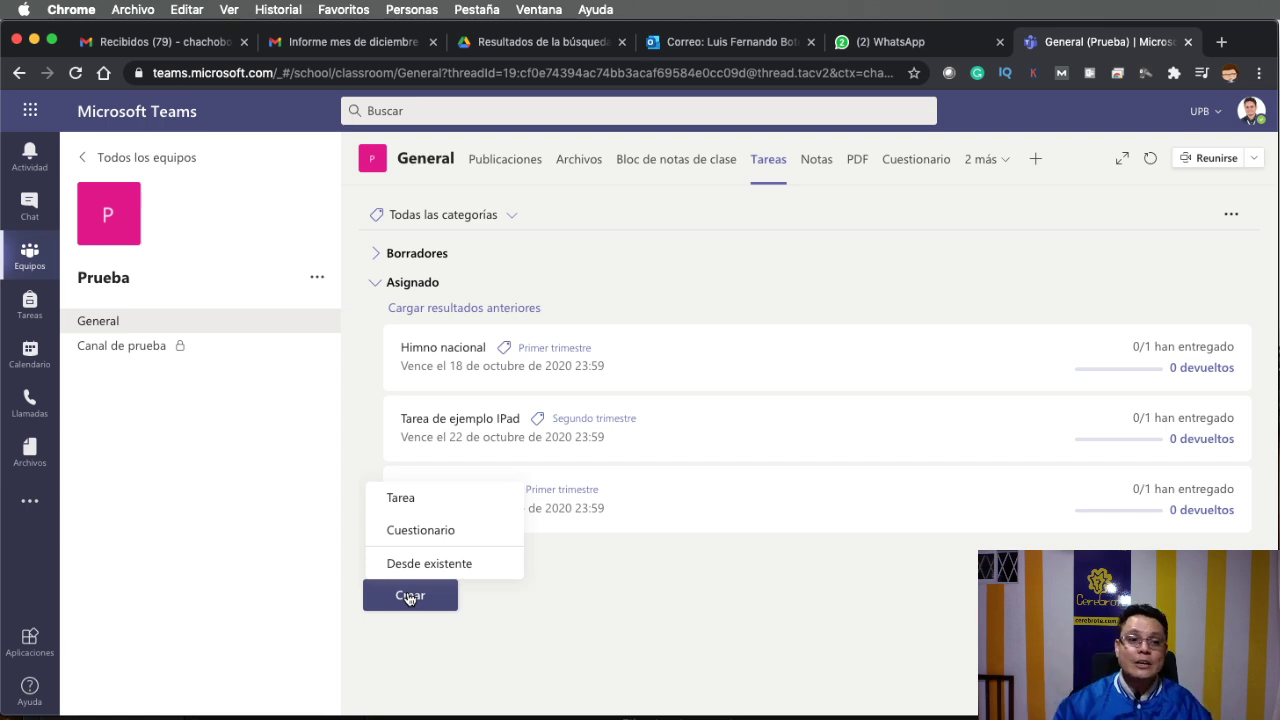
left_click(408, 538)
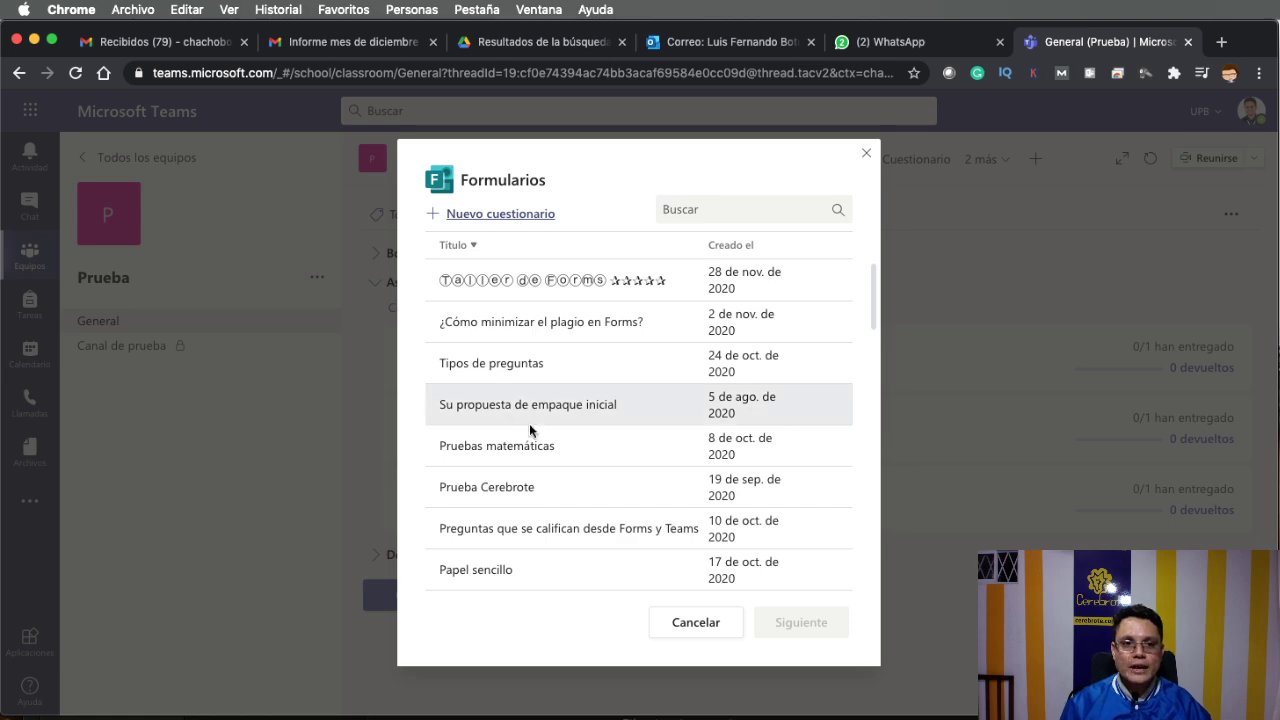
scroll(554, 466, "down", 15)
scroll(554, 467, "up", 15)
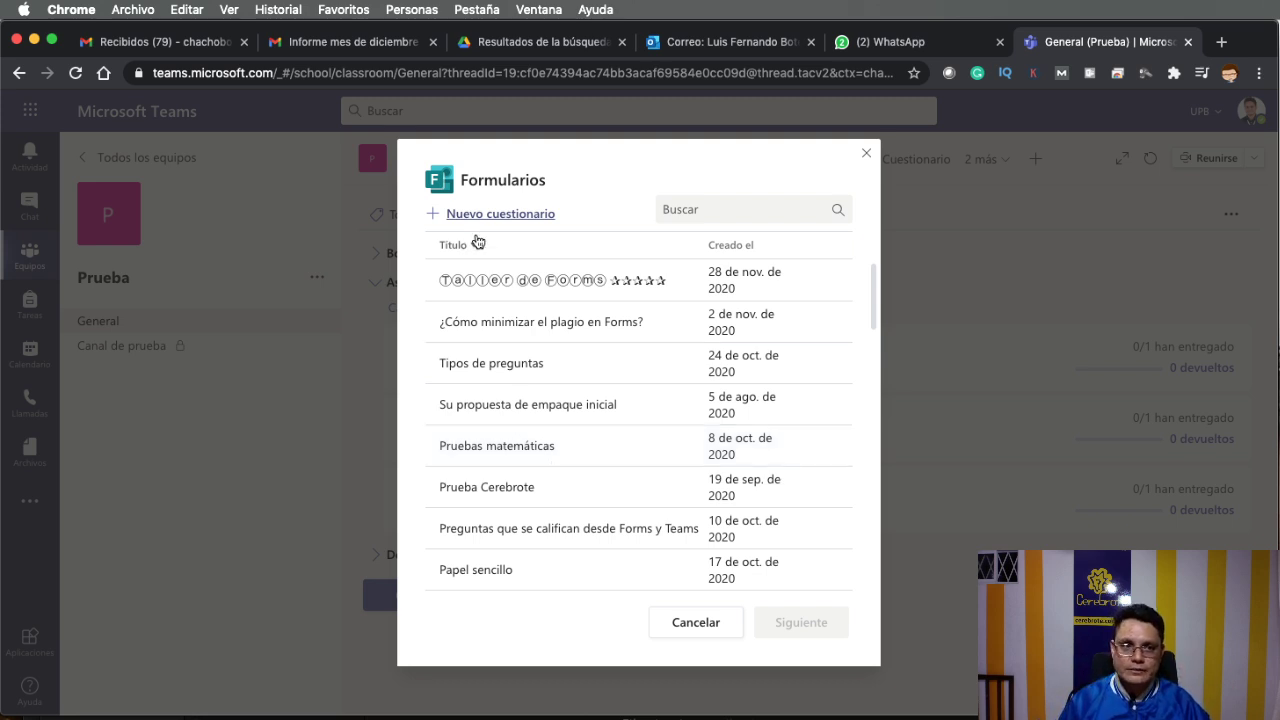
left_click(522, 214)
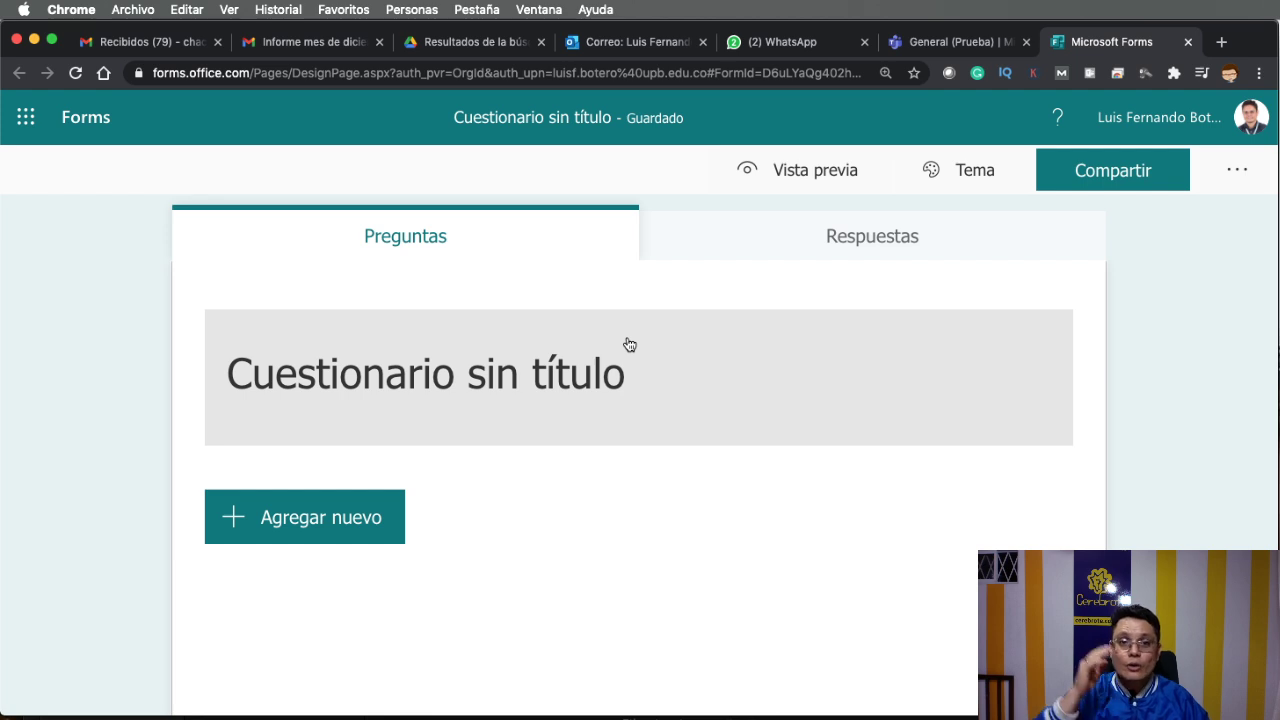
- Title the quiz "Examen que se califica solo" and give it the description "Este examen se va a calificar solo"
left_click(549, 370)
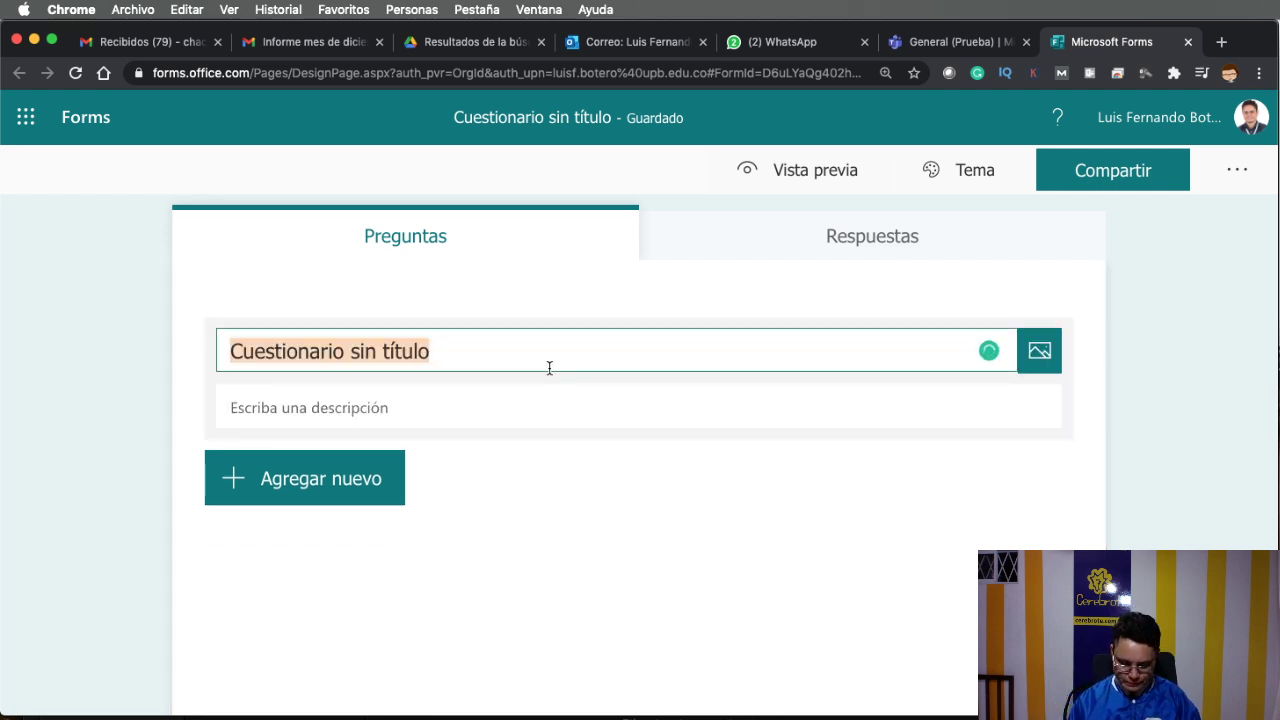
type("Examen que se califica solo")
left_click(509, 416)
type("Este es")
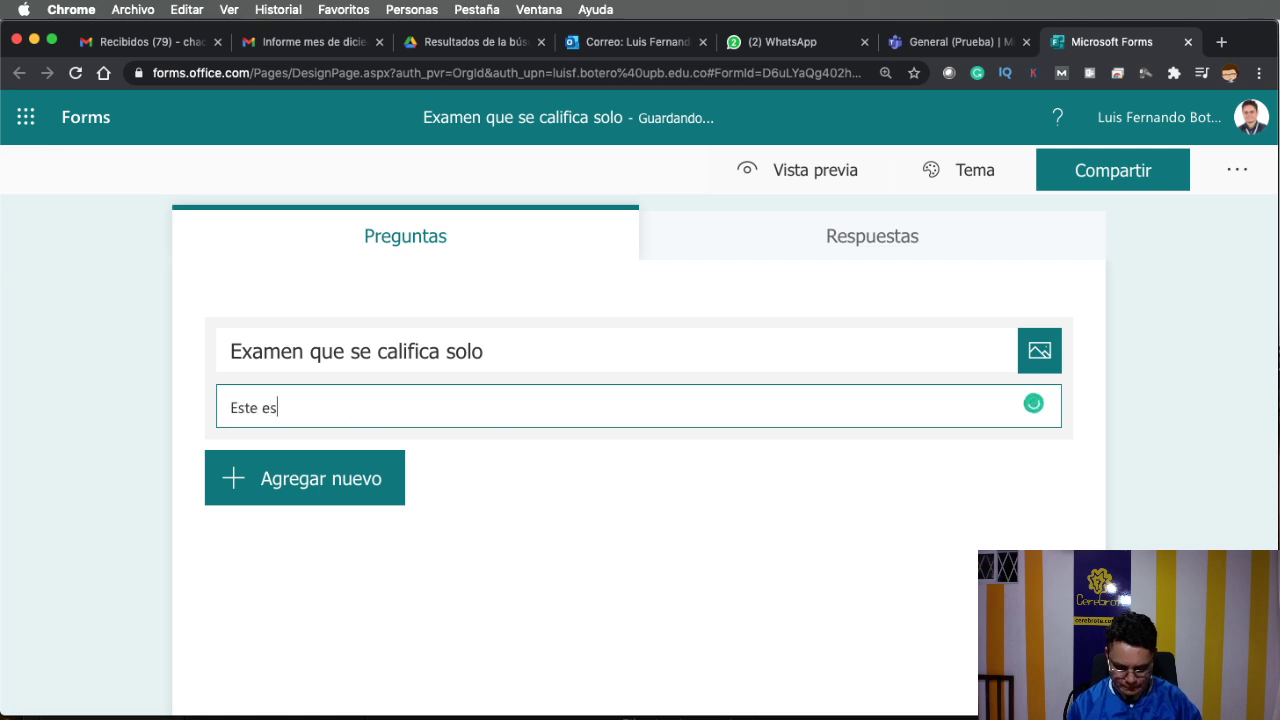
key("BackSpace")
type("xamen ")
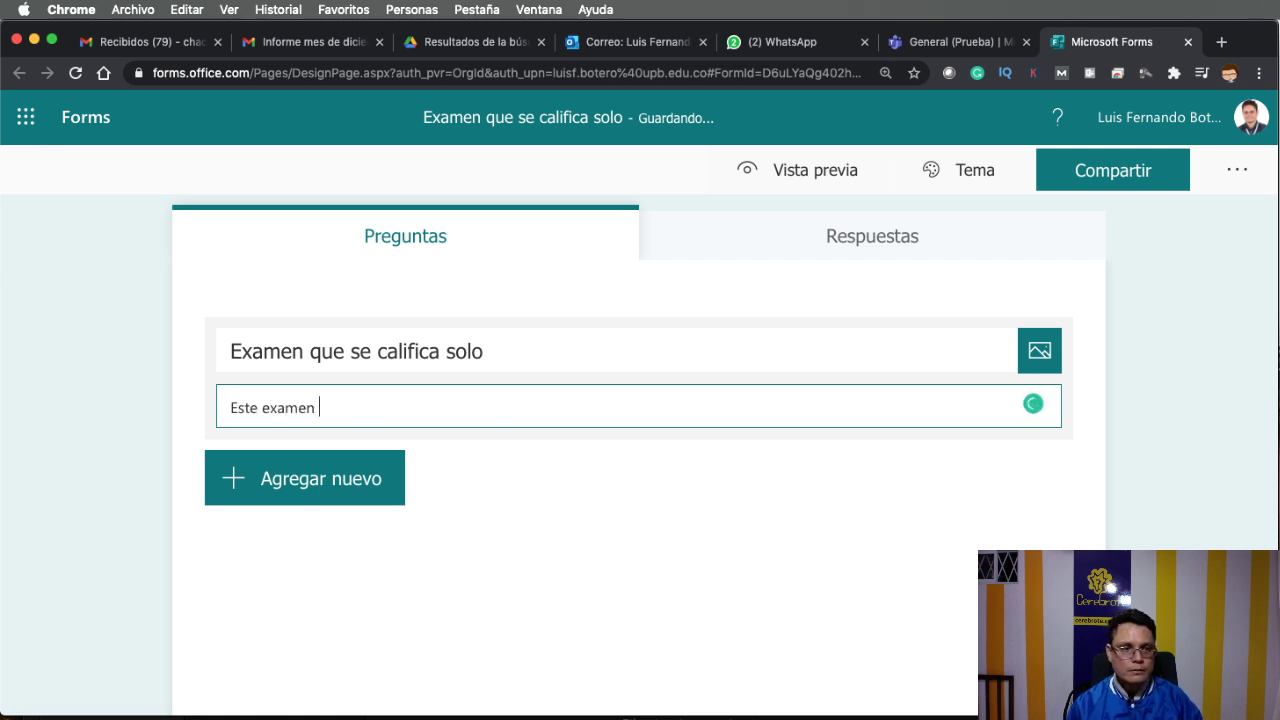
type("se va a calificar o")
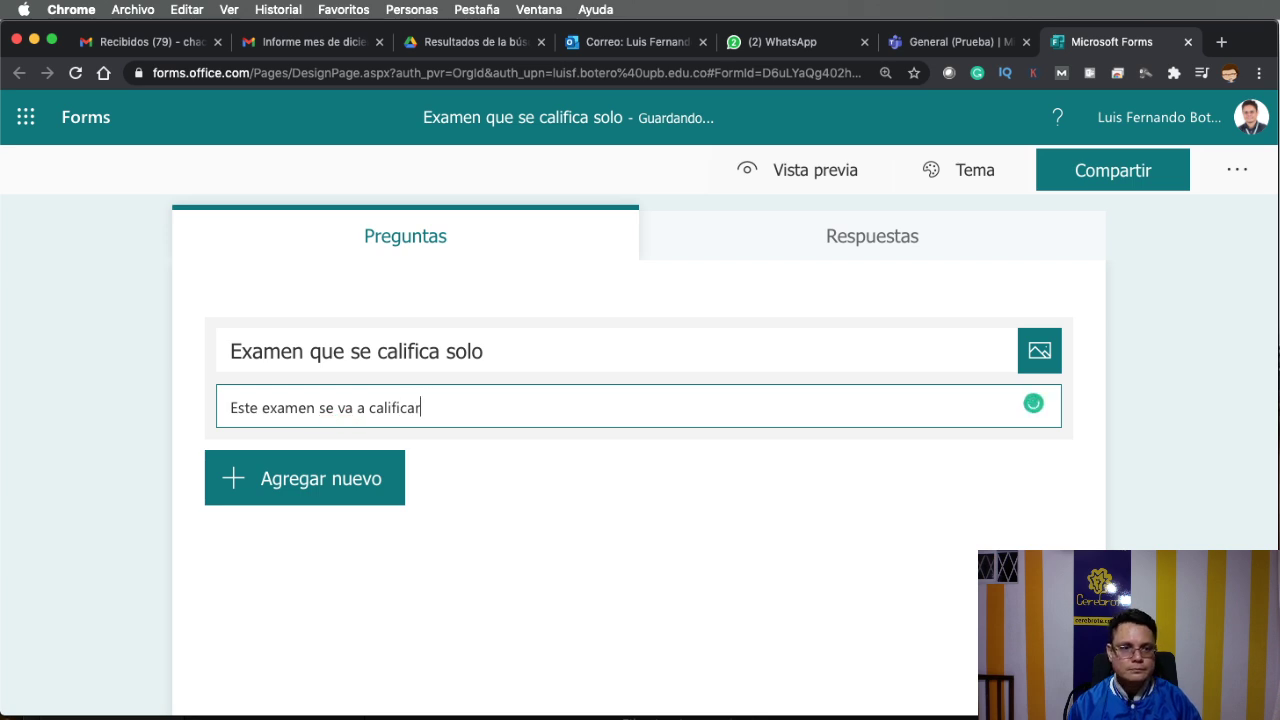
key("BackSpace")
type("solo")
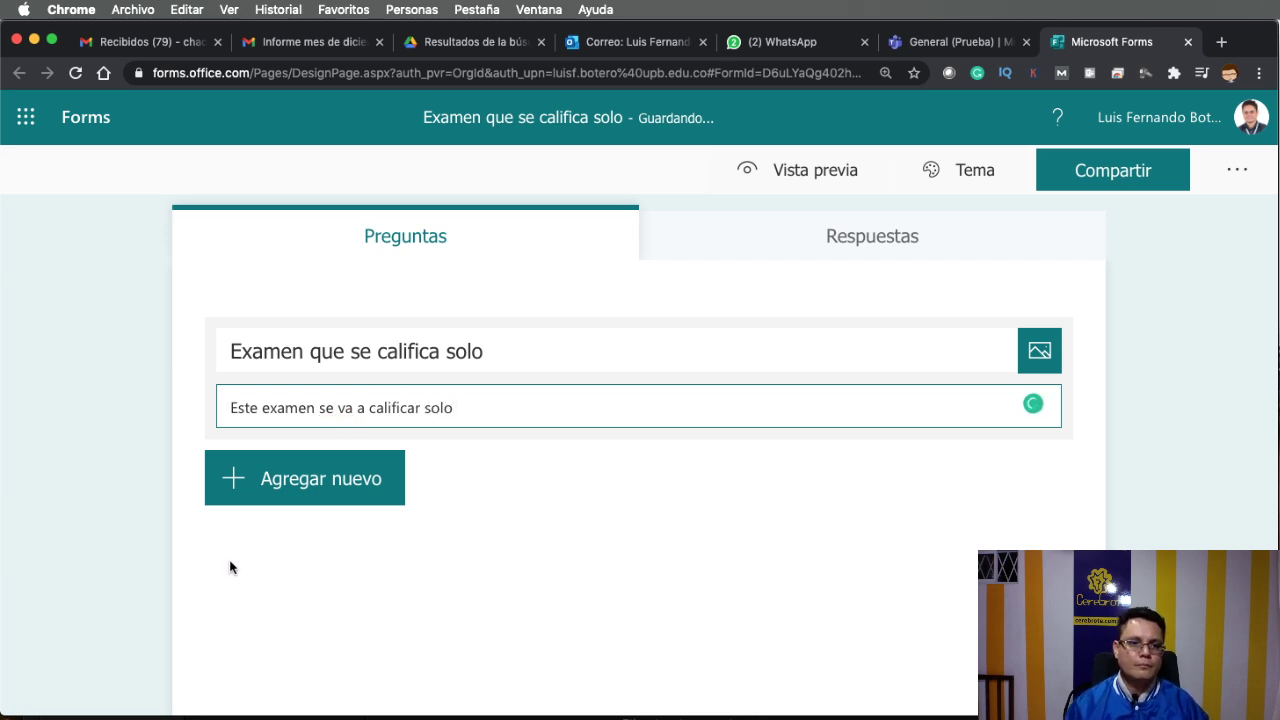
left_click(154, 530)
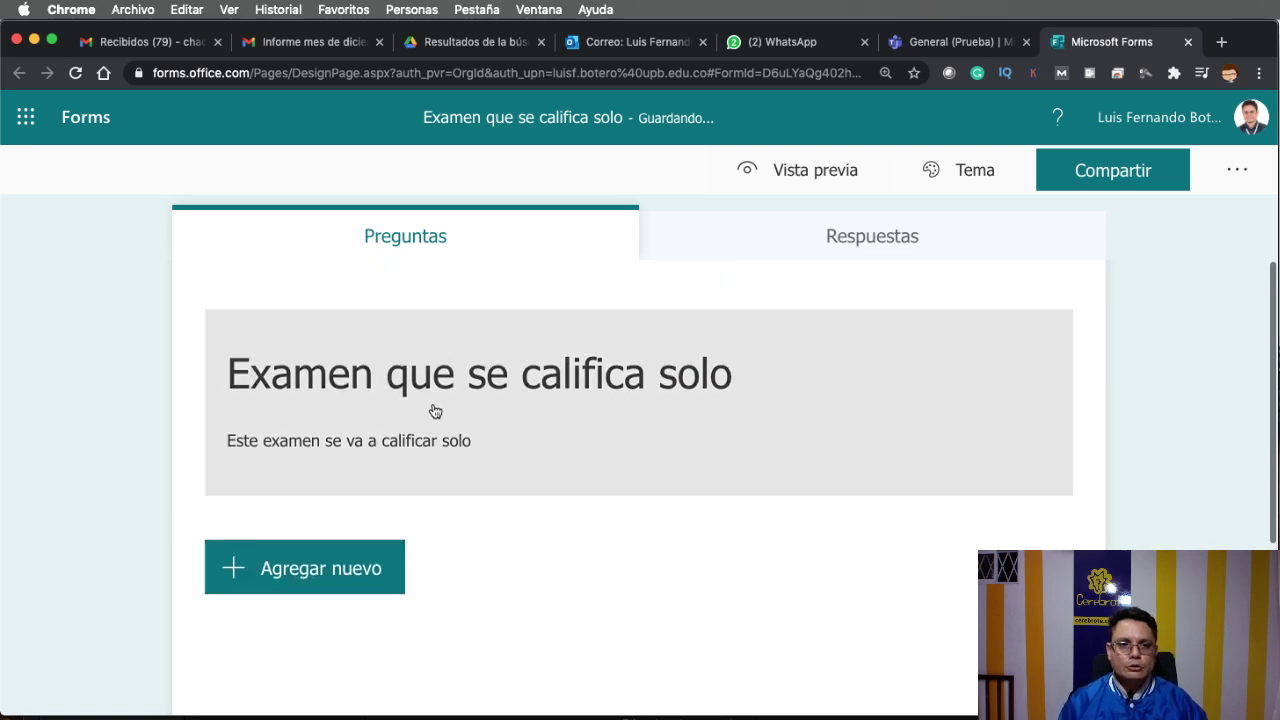
- Apply the illustrated space theme with the rocket and planet to the quiz
left_click(966, 172)
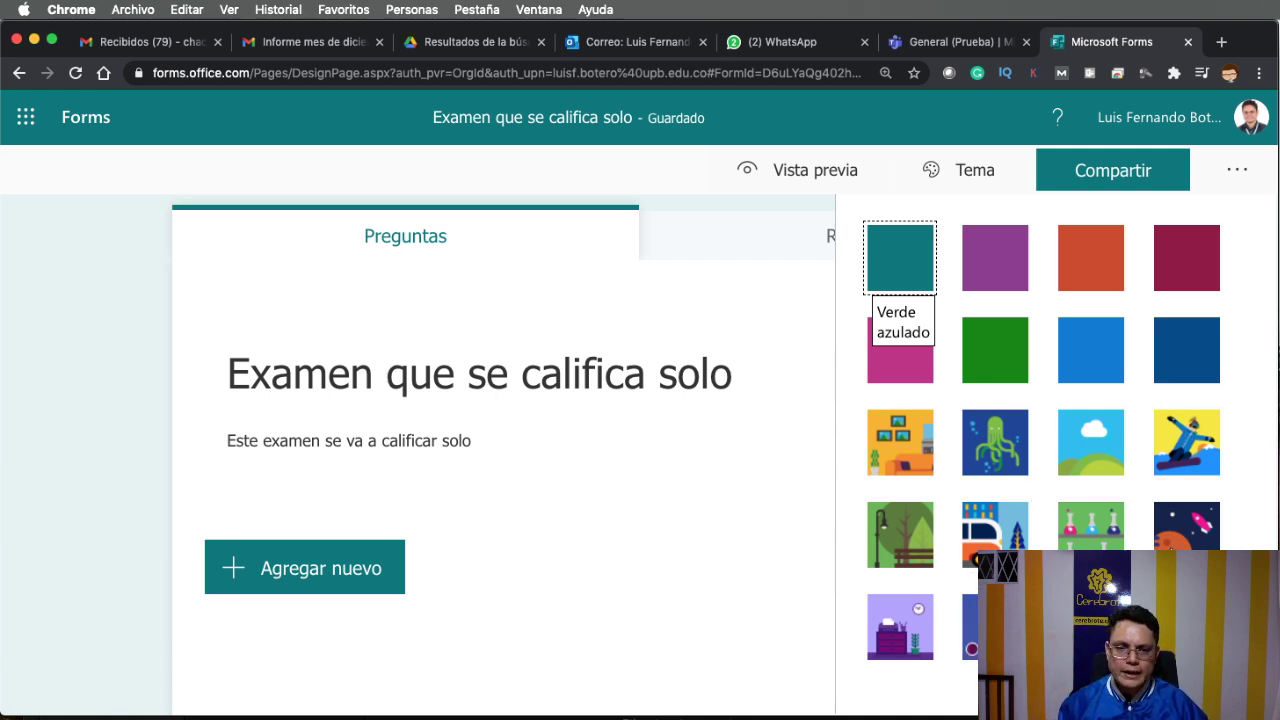
left_click(1186, 525)
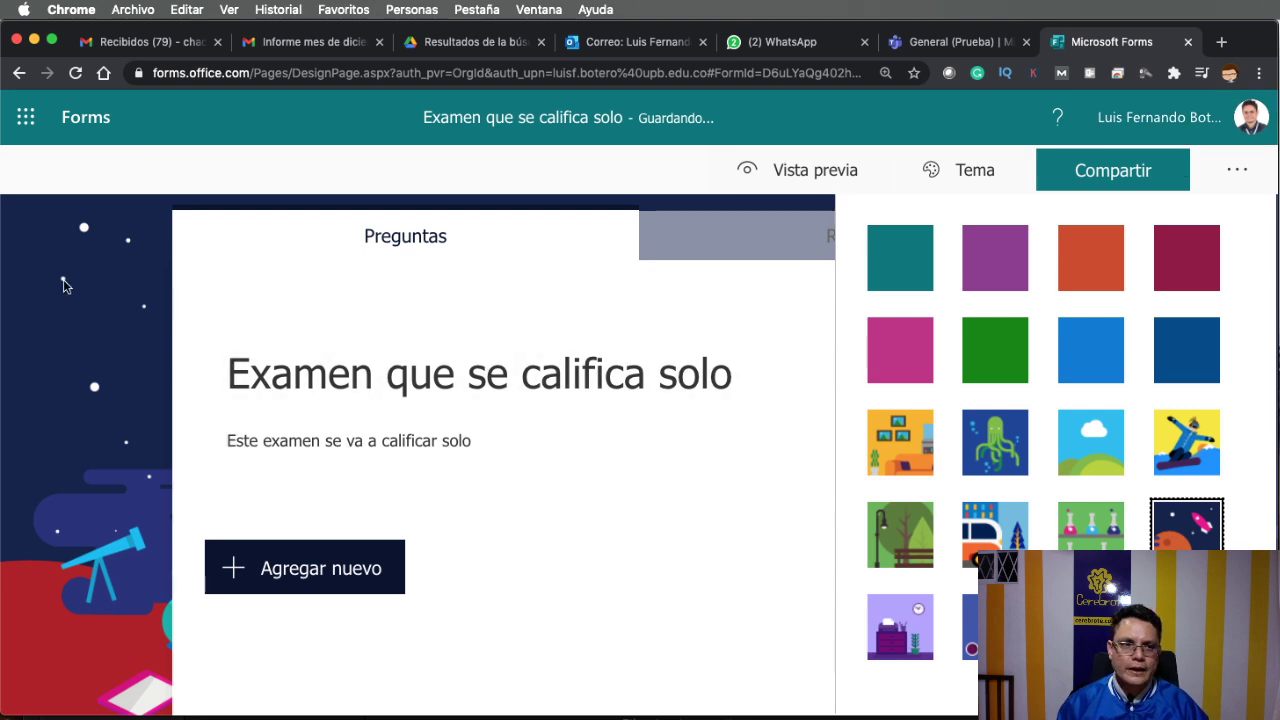
left_click(63, 286)
- Add a first question of the Opción type below the quiz heading
scroll(576, 398, "down", 2)
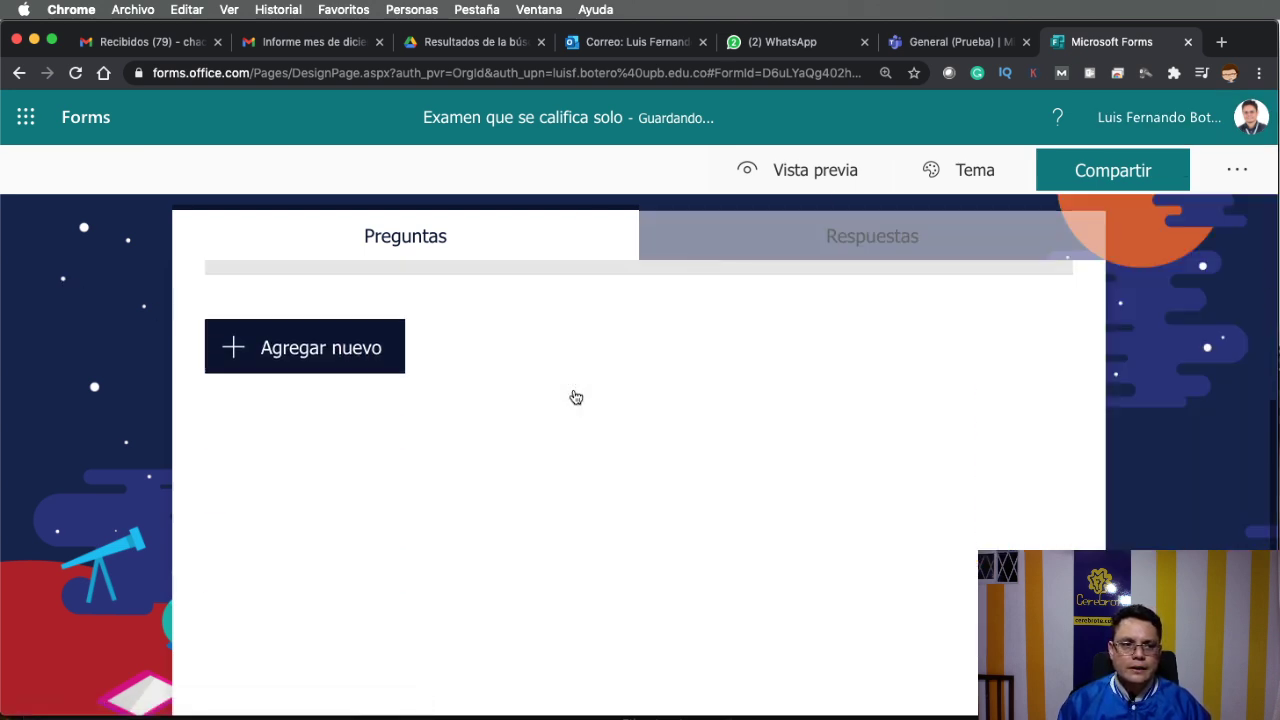
scroll(576, 398, "down", 1)
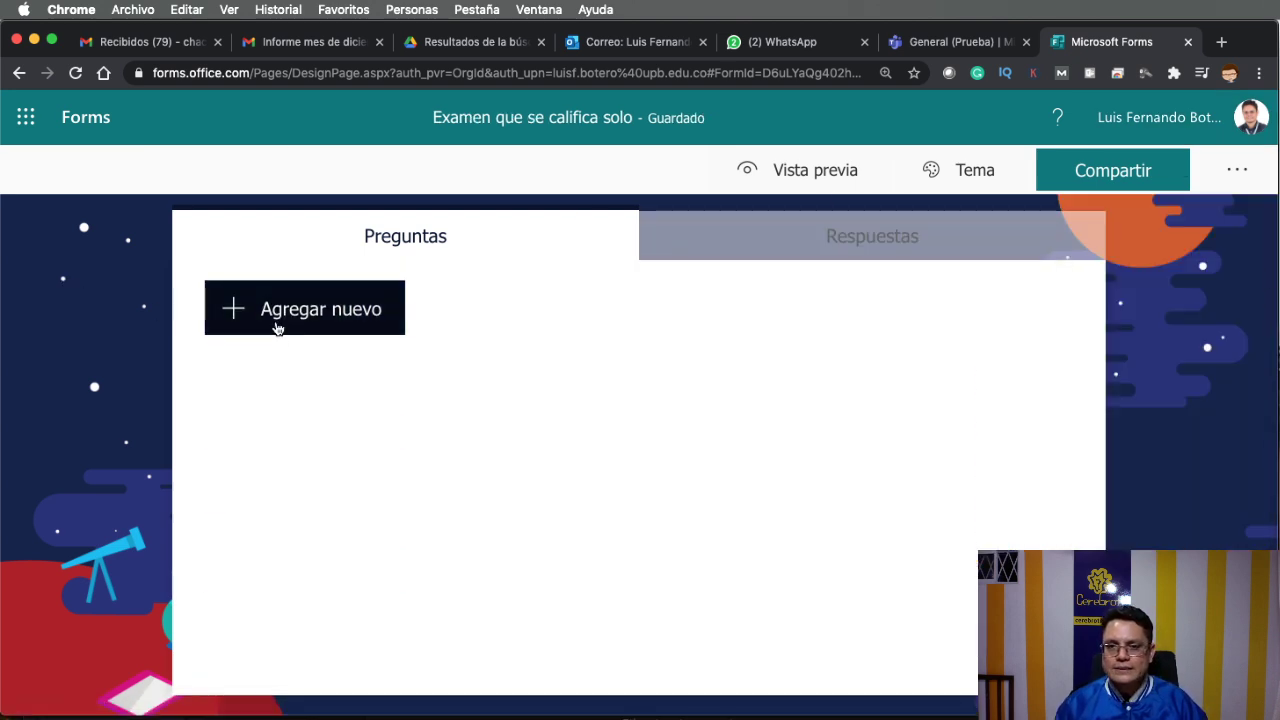
scroll(276, 327, "up", 3)
scroll(297, 371, "down", 1)
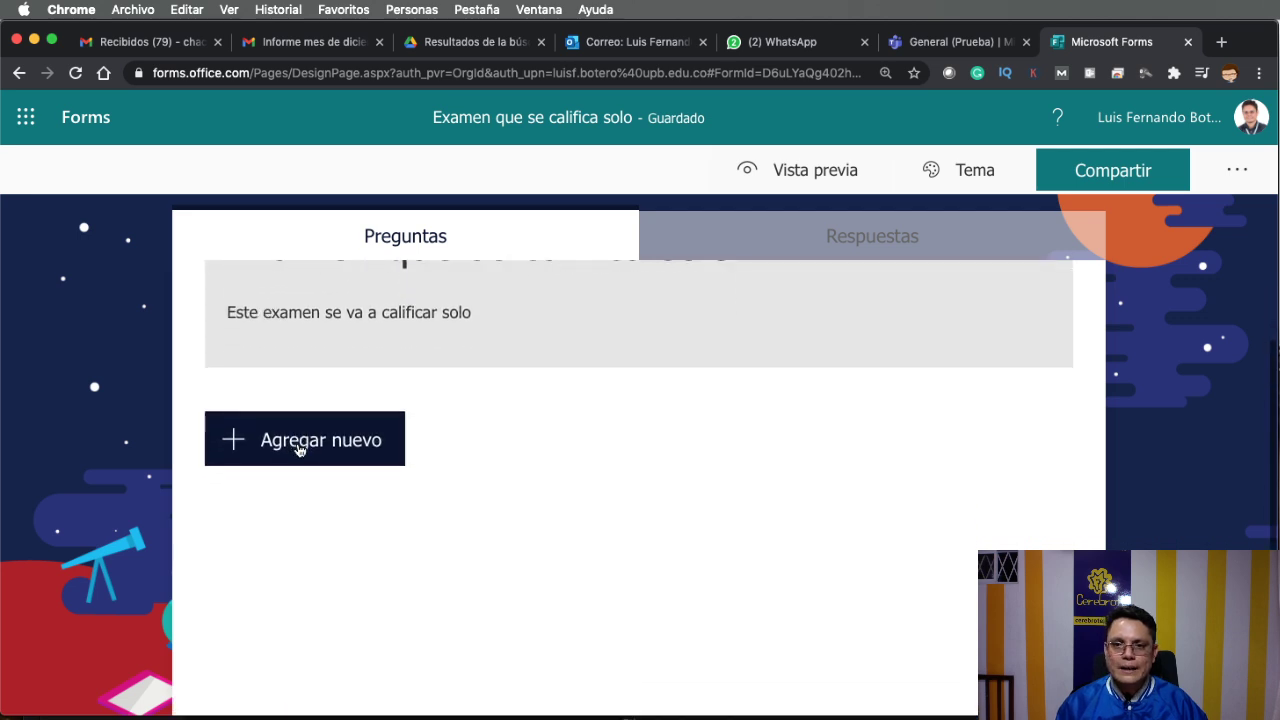
left_click(297, 450)
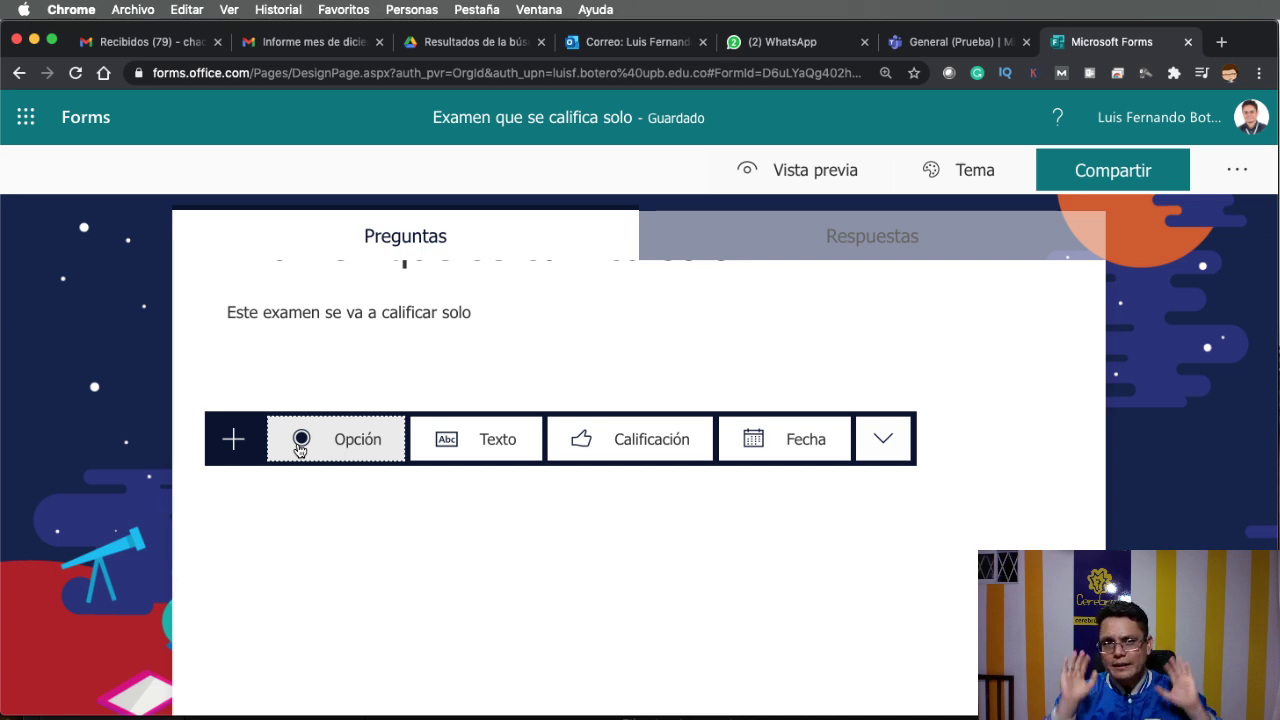
scroll(371, 457, "up", 2)
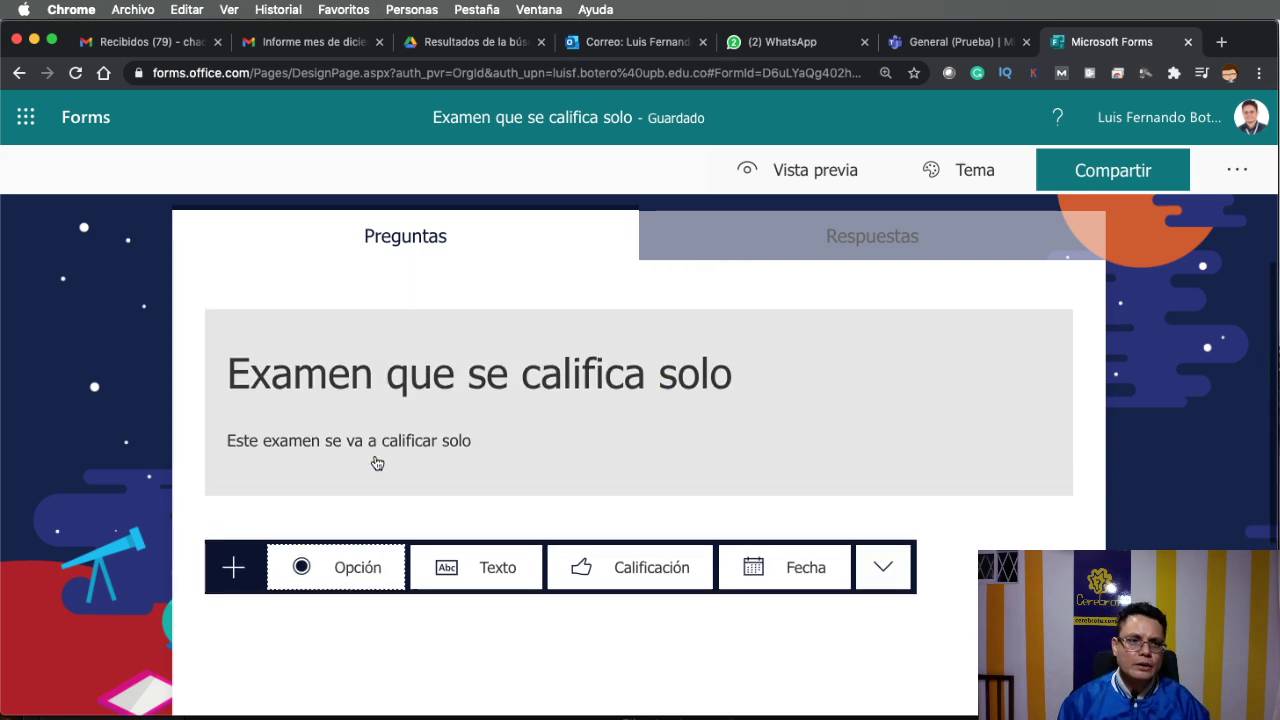
left_click(305, 540)
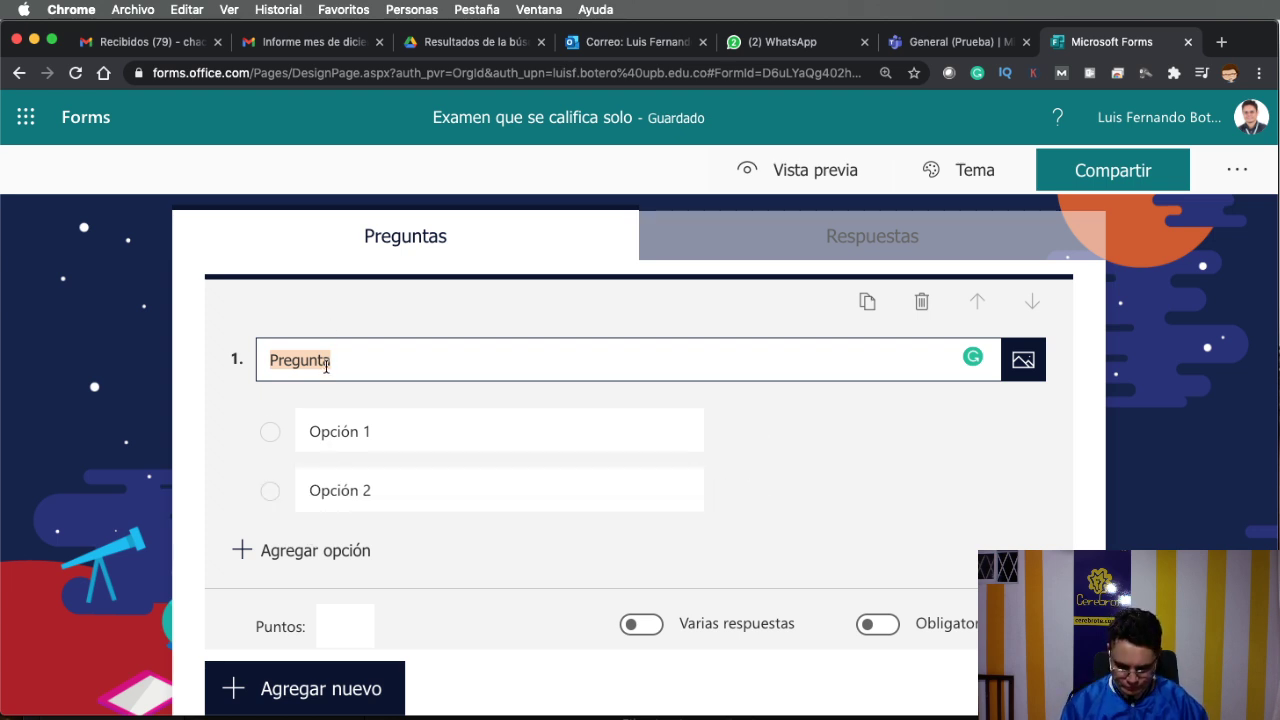
- Word question 1 as "¿En qué mes estamos?" and enter "Diciembre" as its first answer option
type("En q")
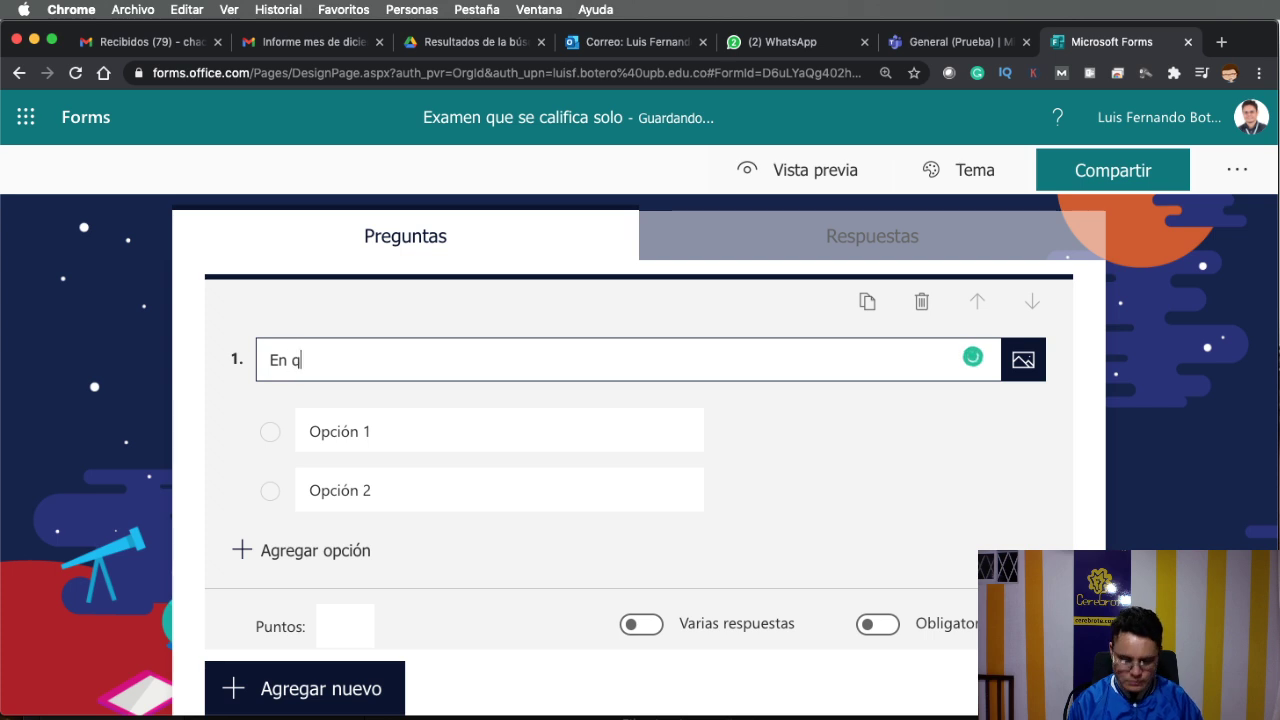
type("ué mes estamos")
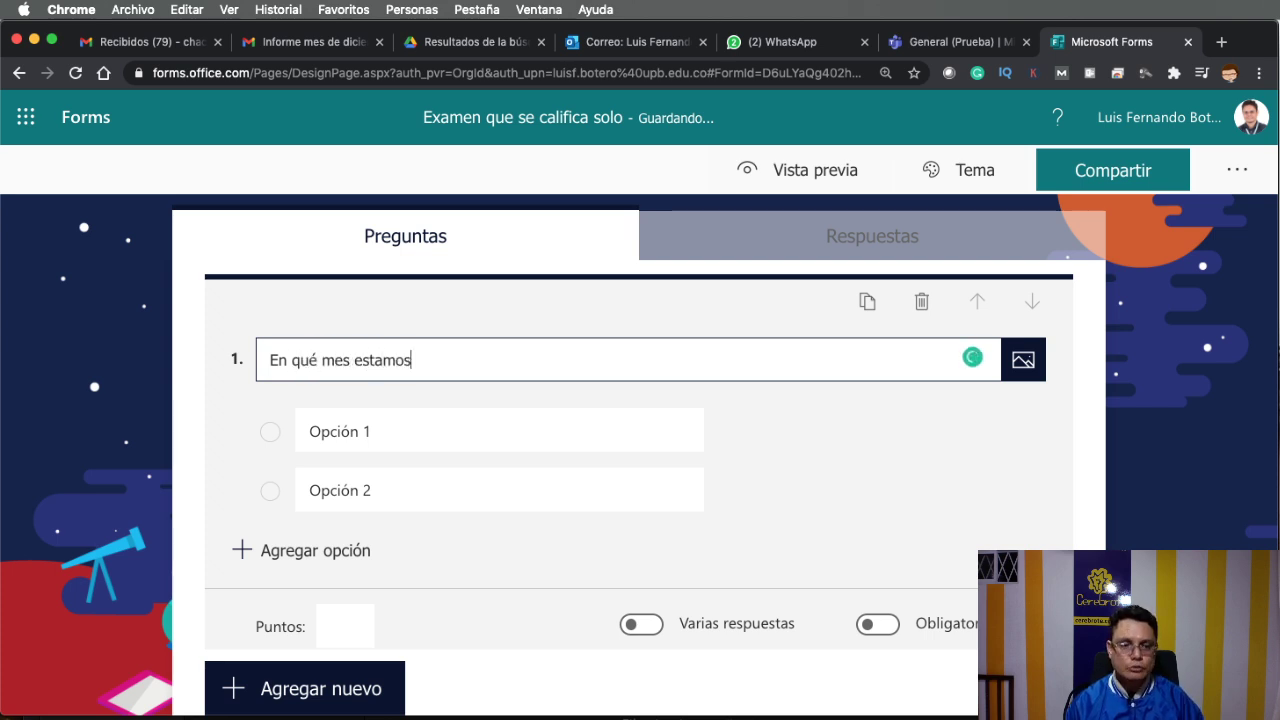
type("?")
left_click(291, 360)
left_click(269, 360)
type("¿")
left_click(397, 410)
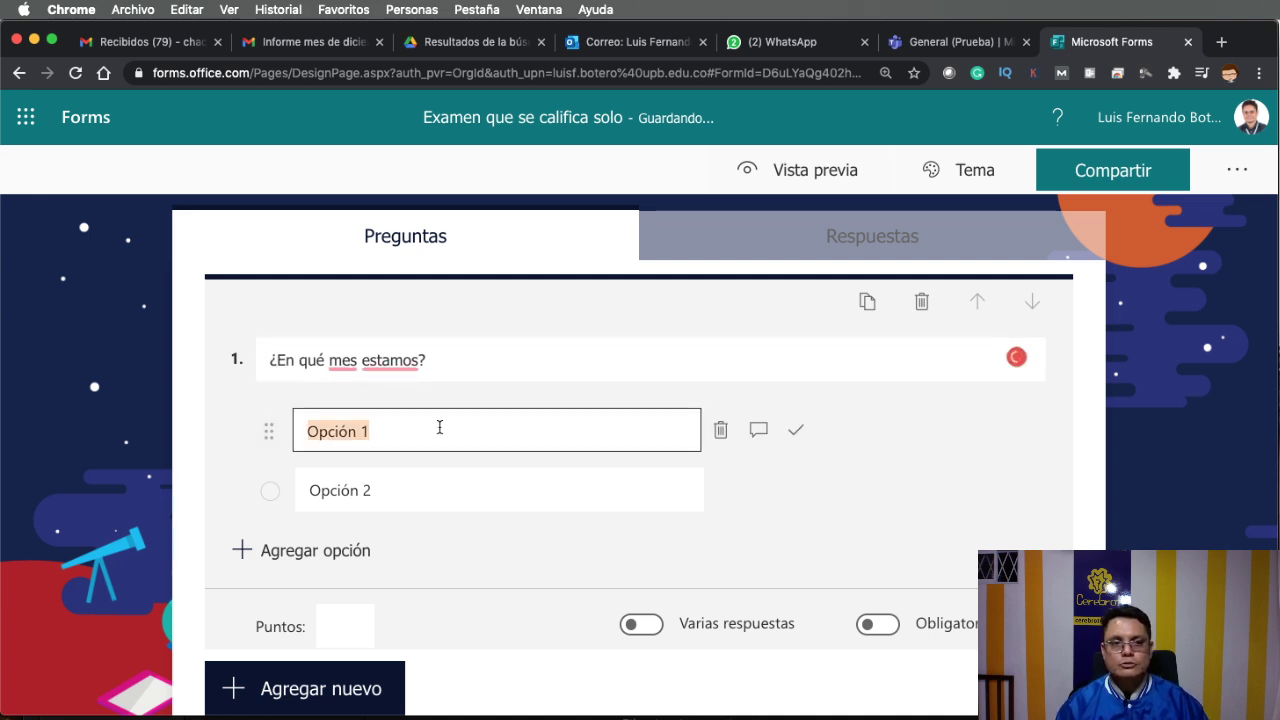
type("Diciembre")
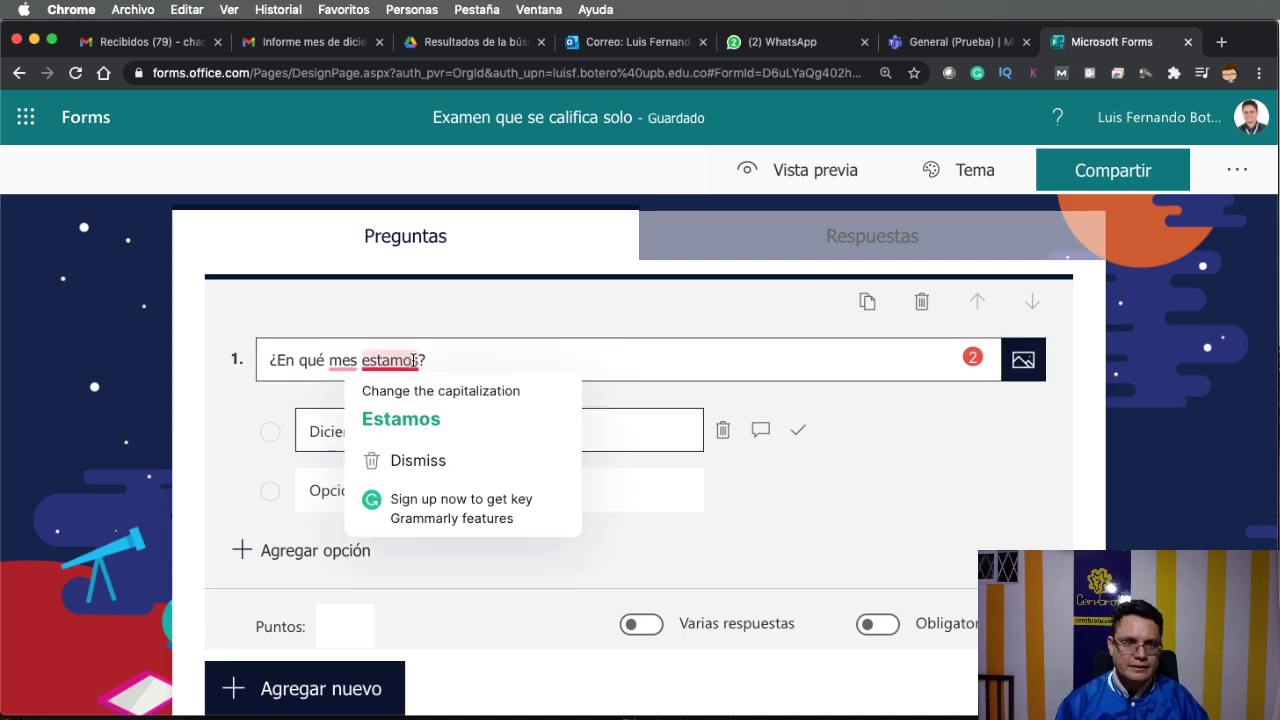
- Extend the wording of question 1 to "¿En qué mes estamos grabando este video?"
left_click(412, 361)
left_click(469, 346)
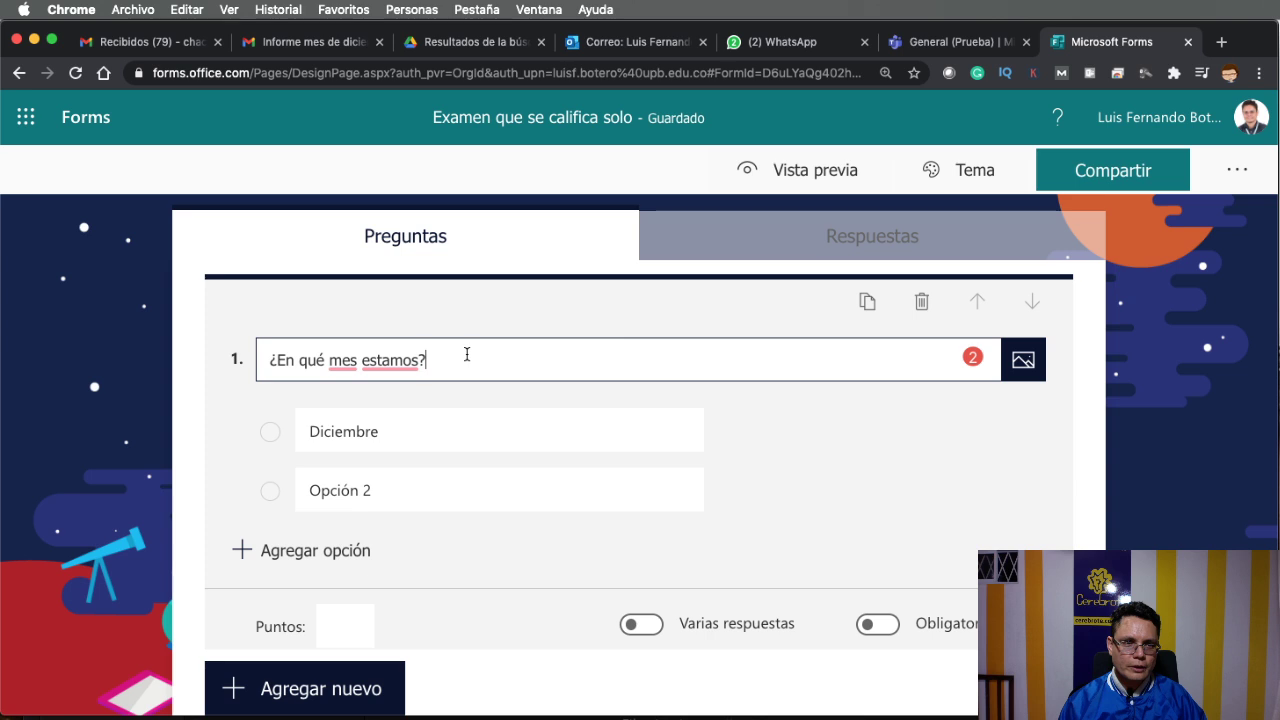
key("Left")
type("grabando este video")
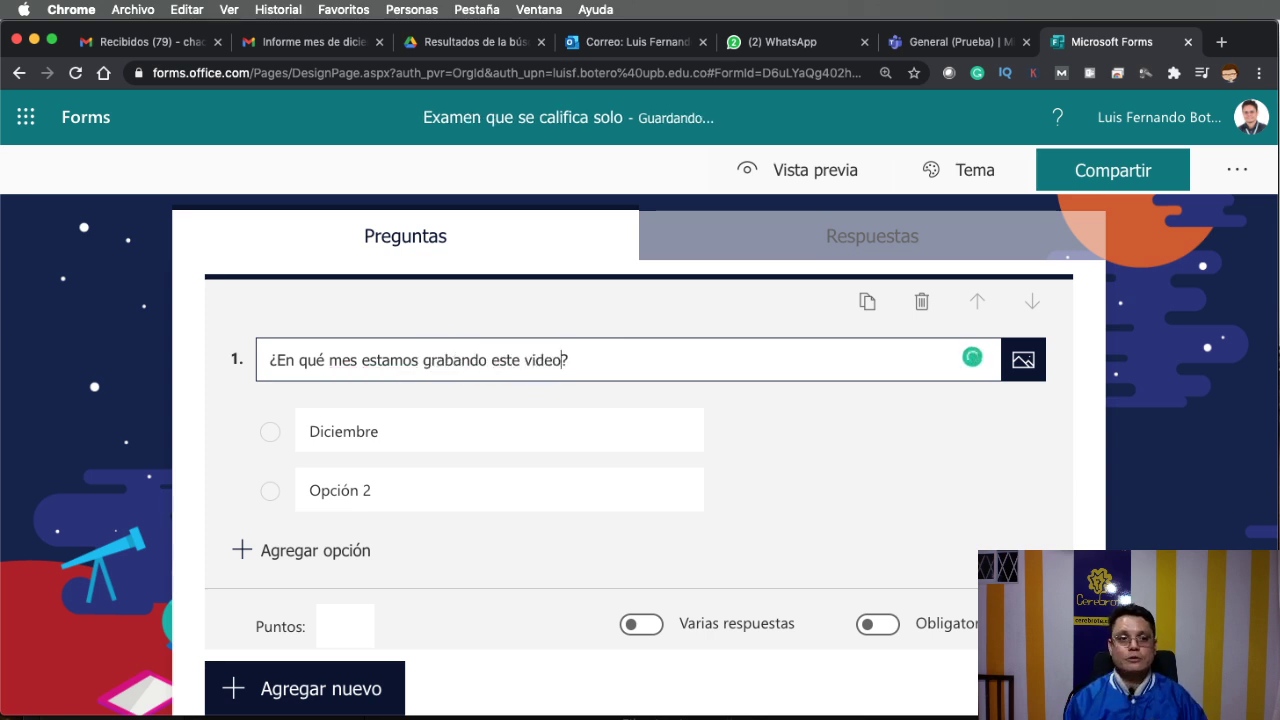
- Set the second answer option to "Enero" and add a third option, "Marzo"
left_click(447, 492)
type("Enero")
left_click(289, 565)
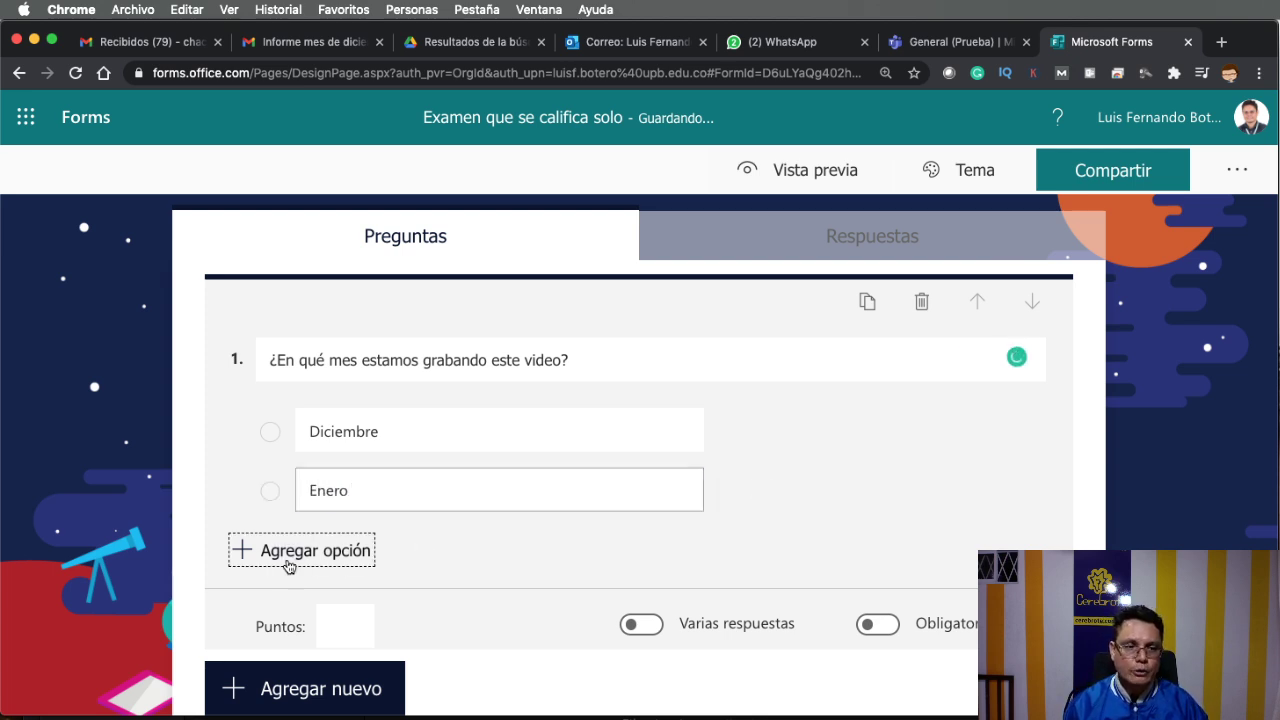
type("Marzo")
- Mark the "Diciembre" option as the correct answer to question 1
double_click(603, 369)
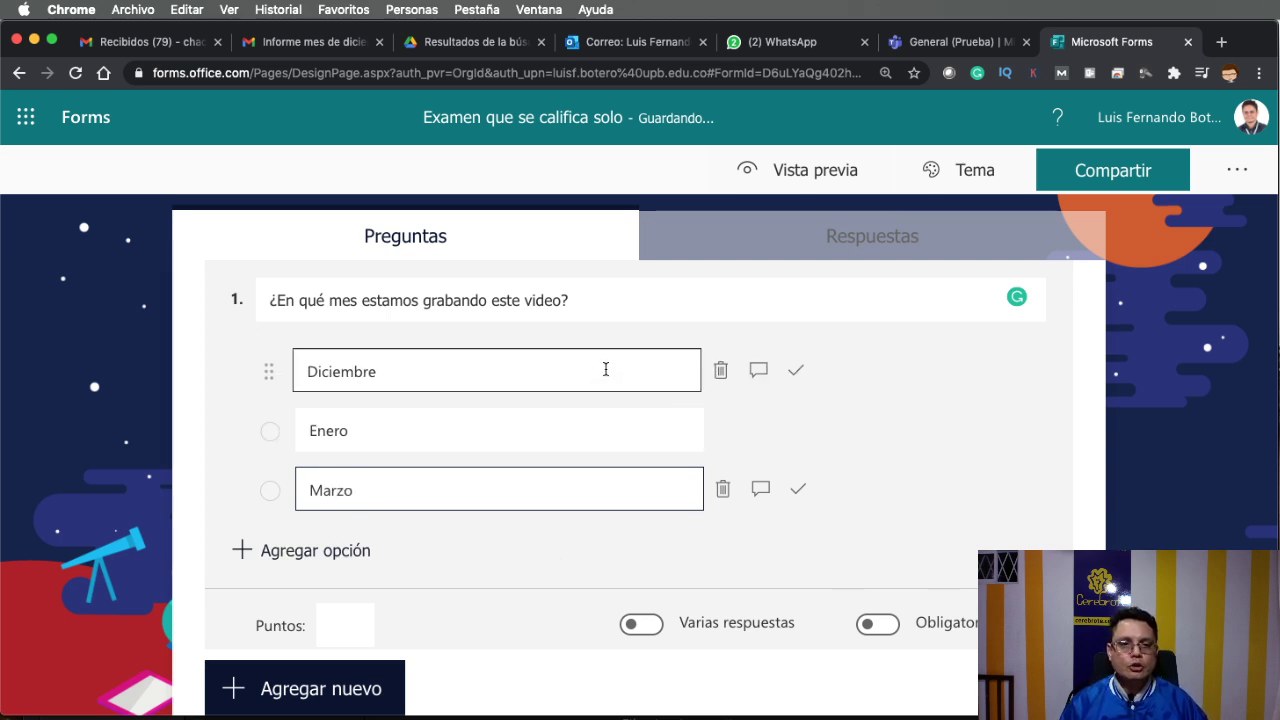
double_click(625, 428)
double_click(634, 490)
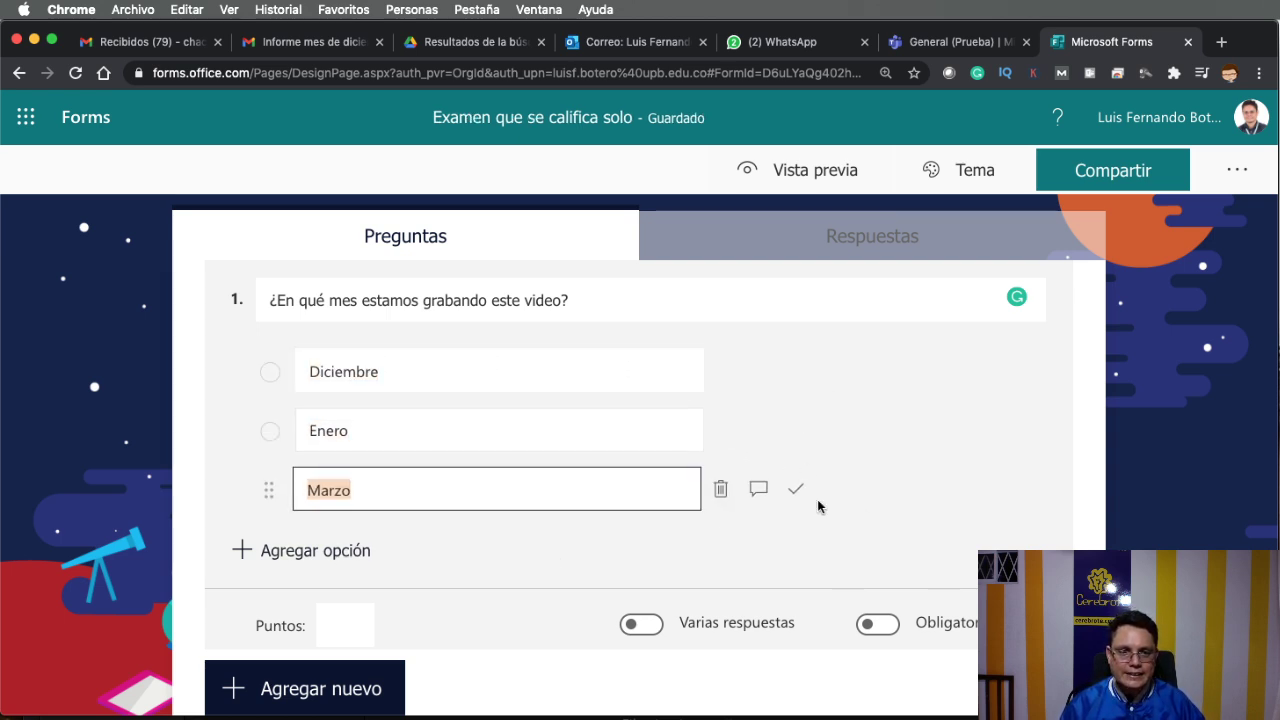
double_click(660, 430)
double_click(645, 372)
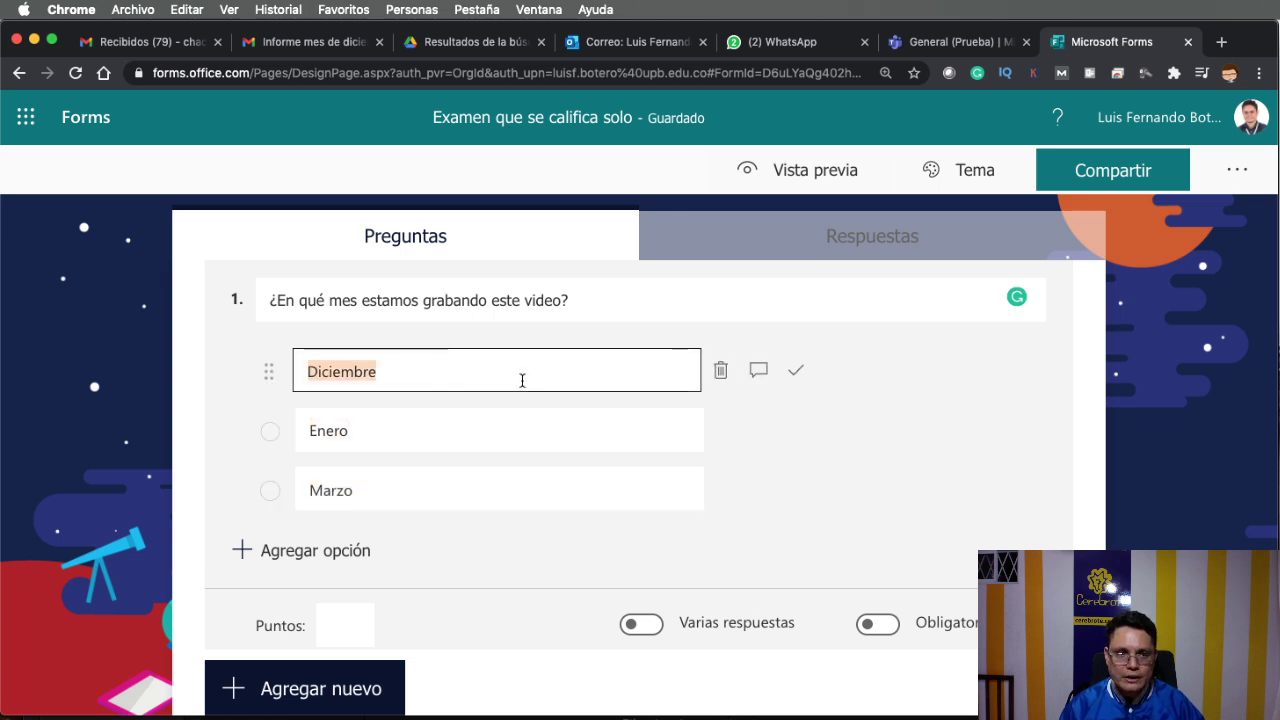
left_click(797, 375)
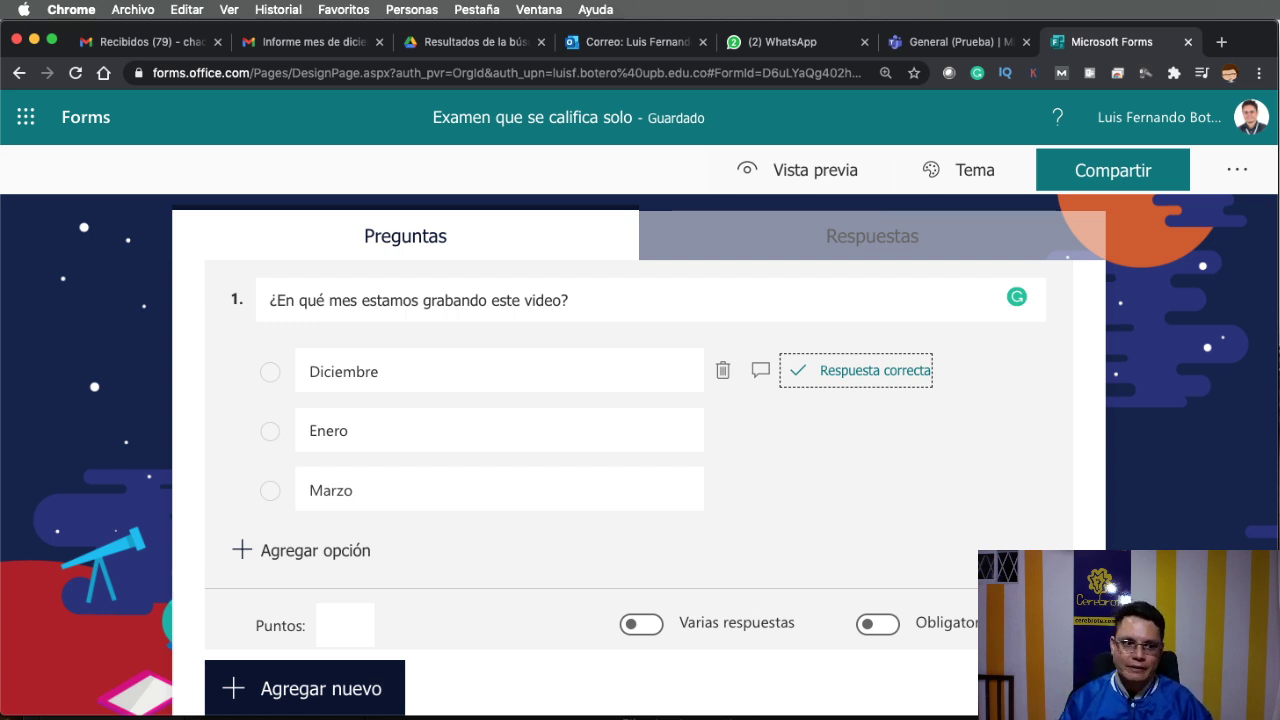
- Set question 1 to be worth 30 points and make it mandatory
left_click(327, 633)
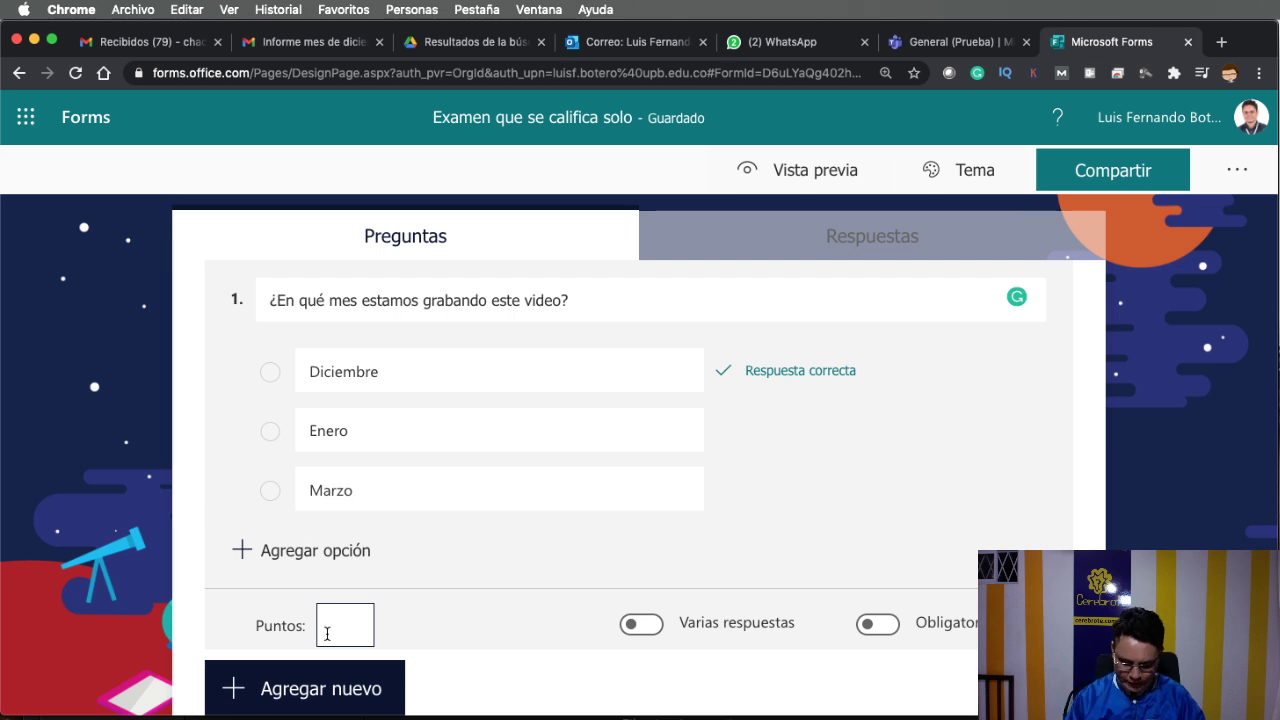
type("30")
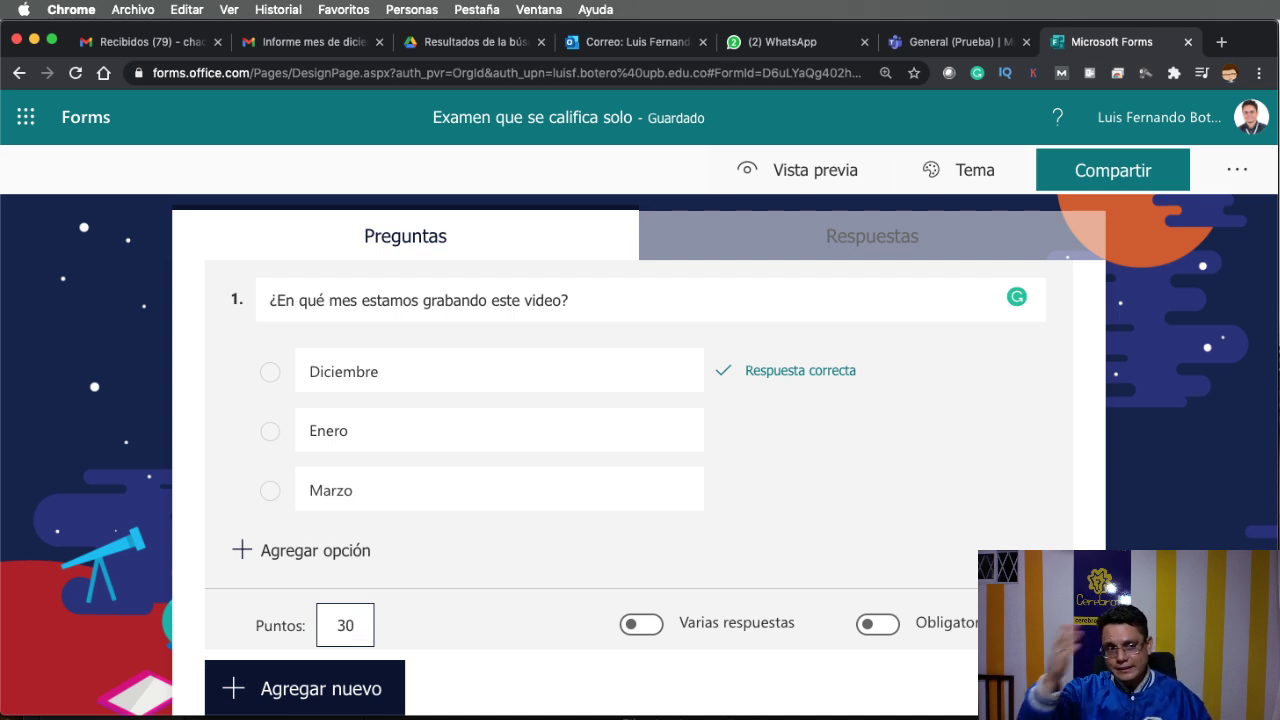
scroll(844, 546, "down", 2)
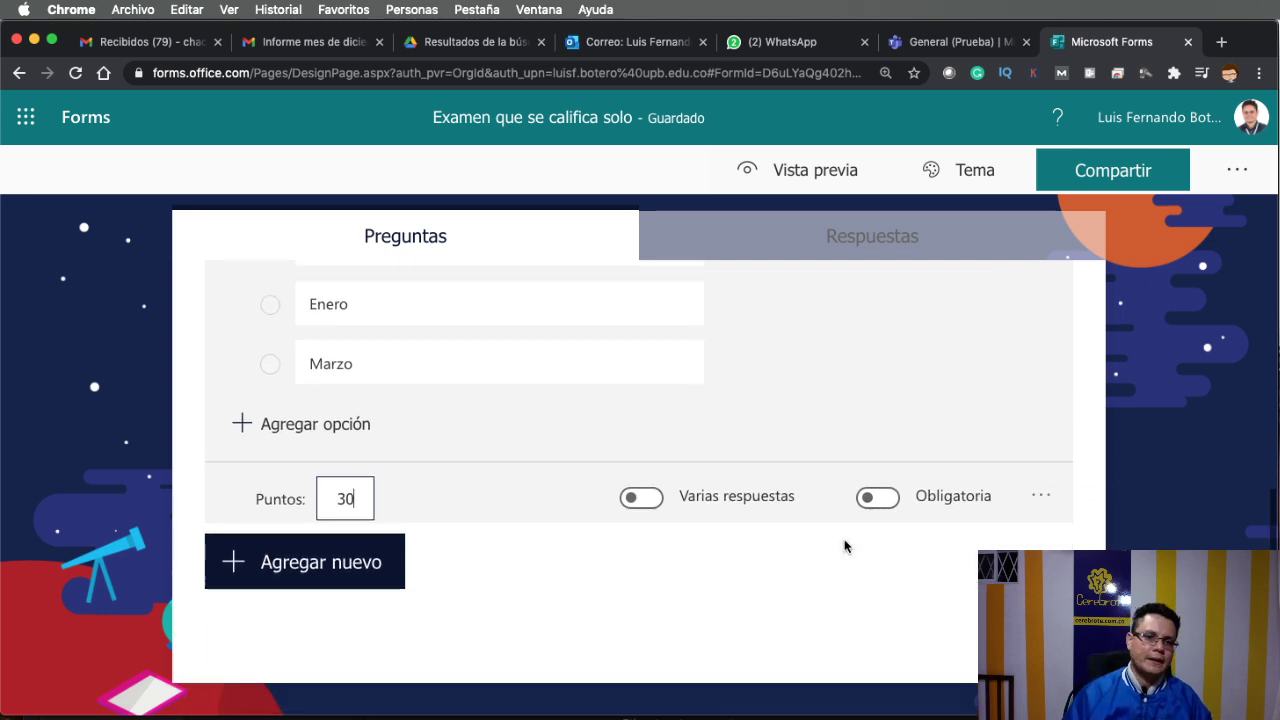
left_click(887, 509)
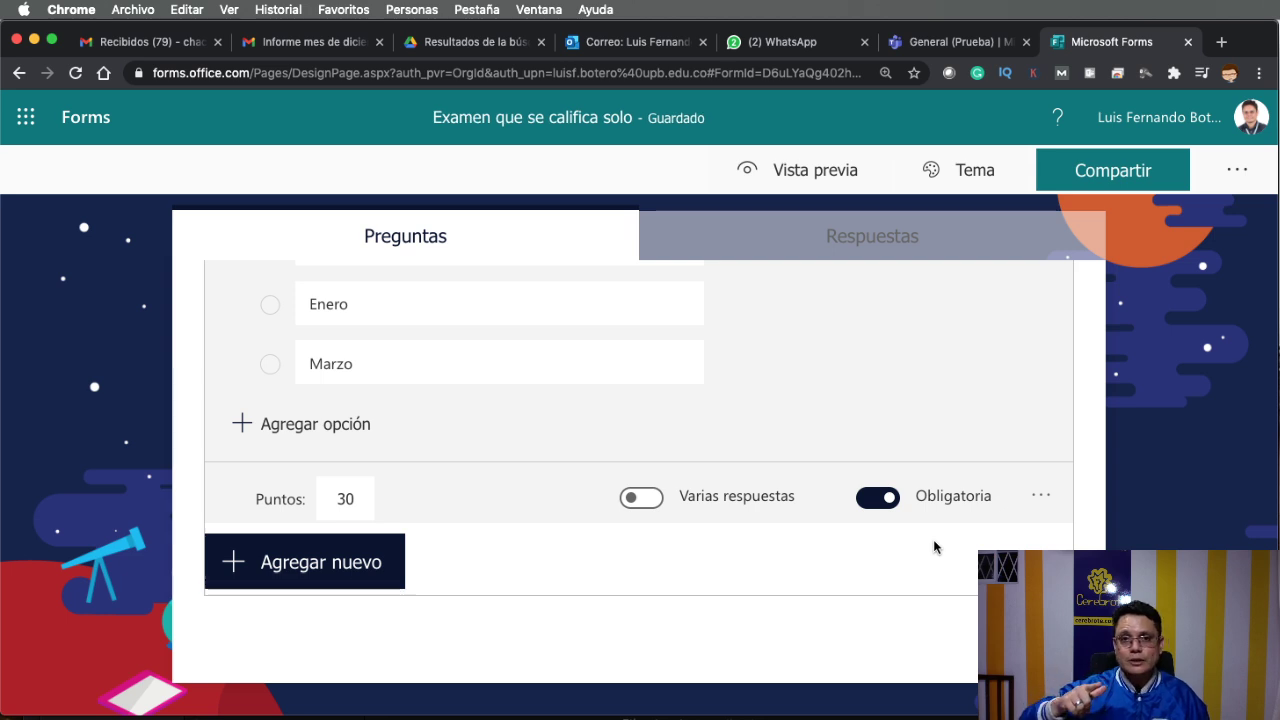
- Add a text question 2 worded "¿Cómo se llama el canal de este video que estás viendo?"
left_click(268, 568)
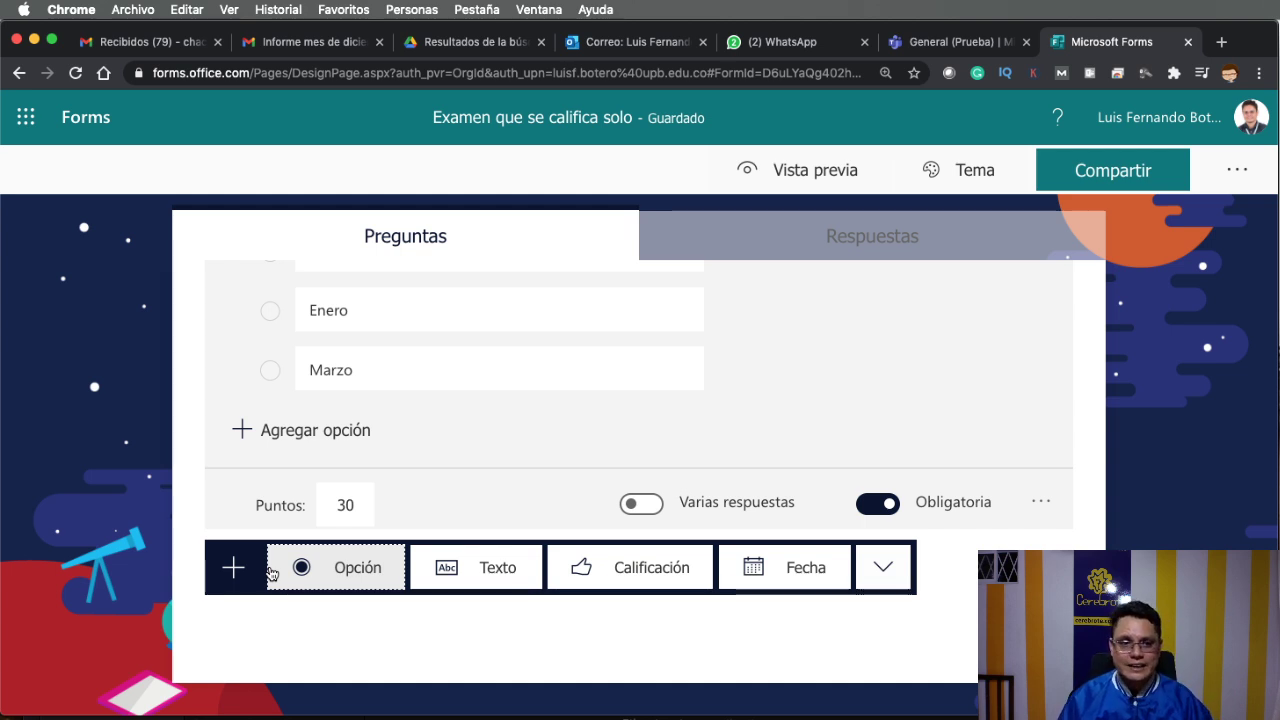
left_click(884, 566)
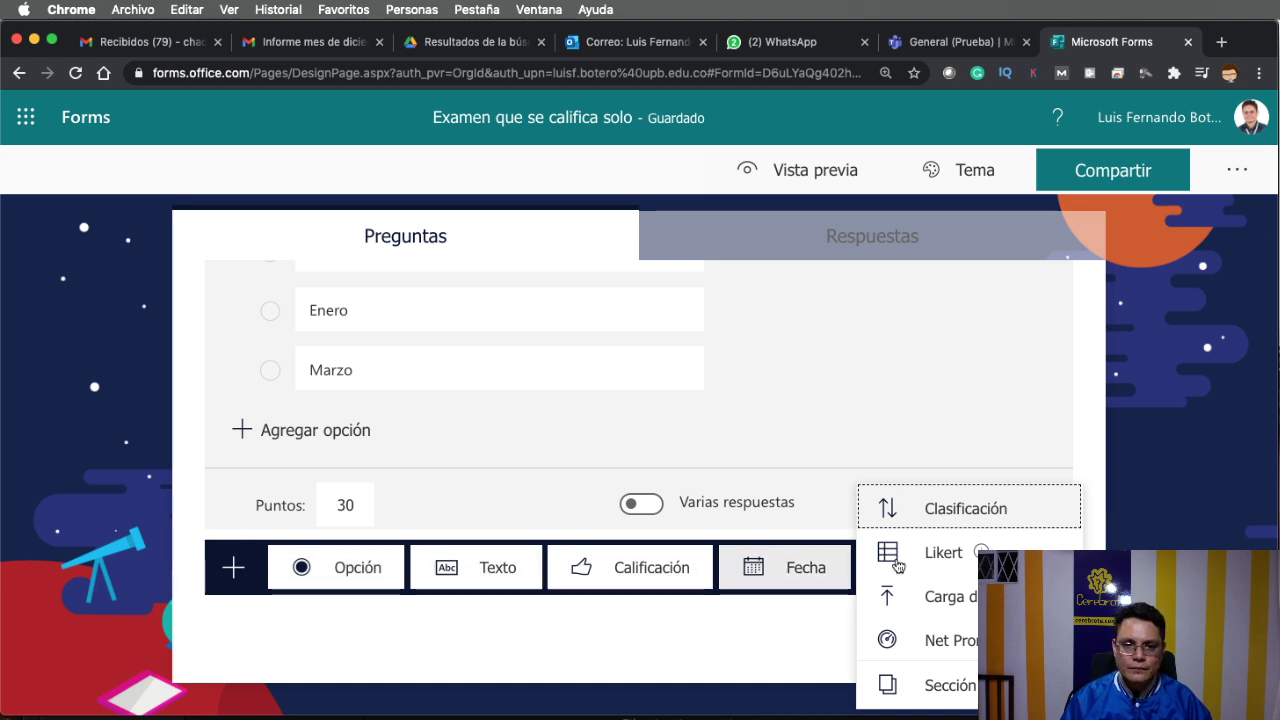
mouse_move(928, 547)
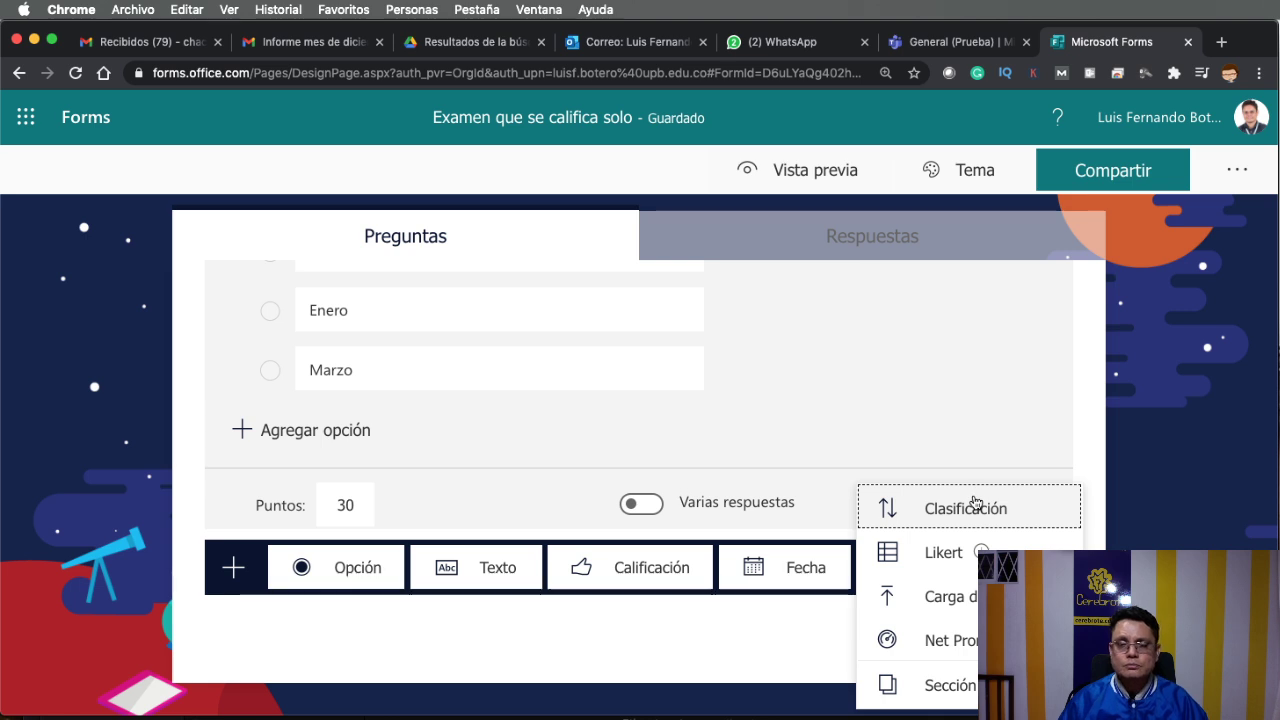
left_click(443, 572)
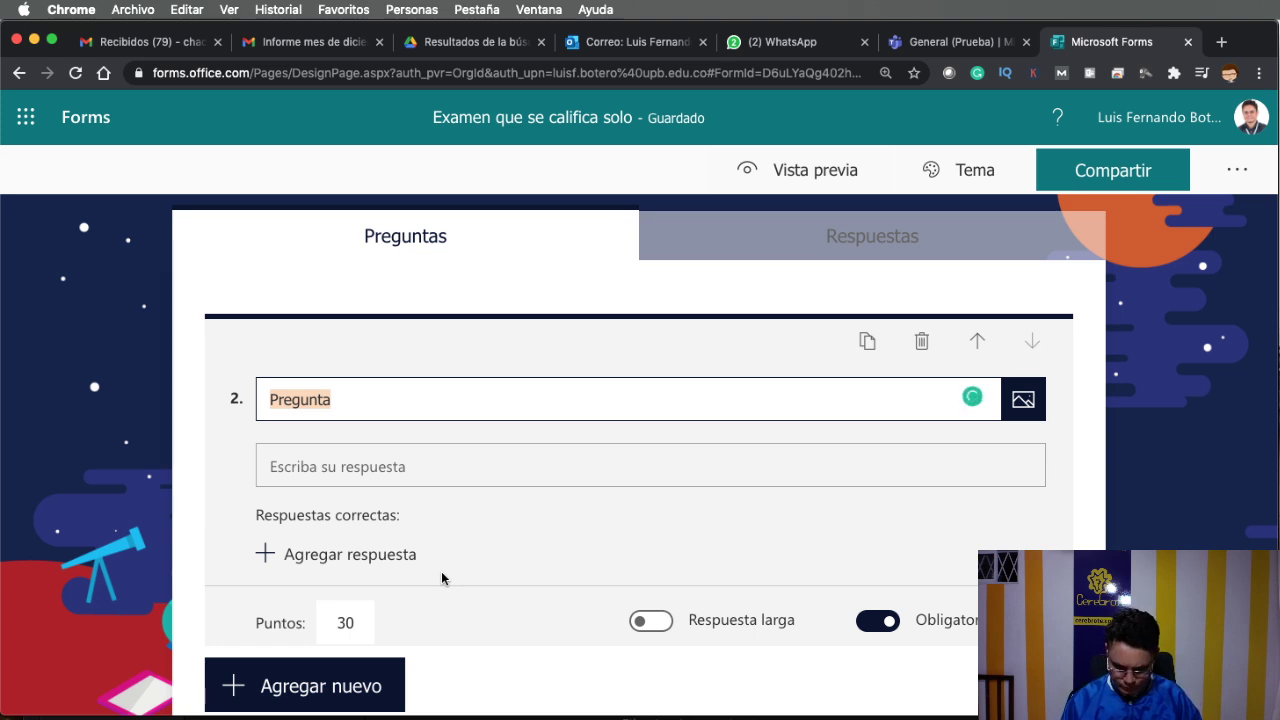
type("¿Cómo se llama el canal de este")
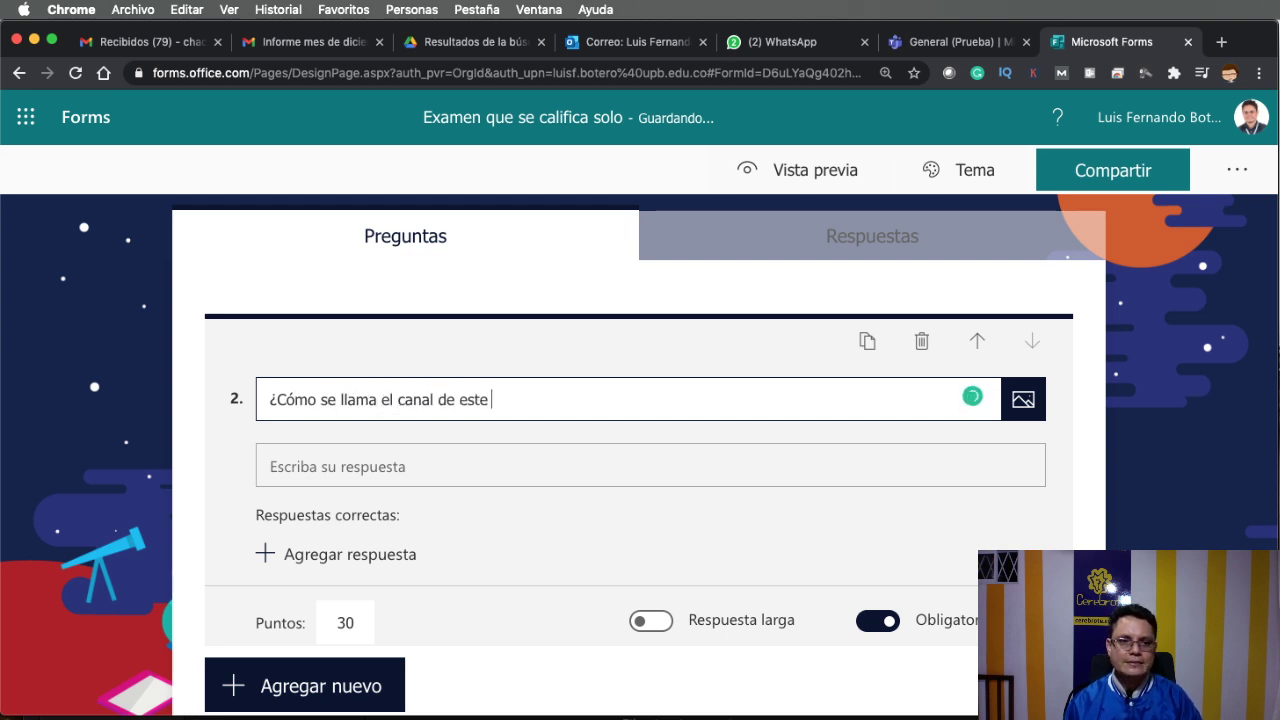
type(" video que estát")
key("BackSpace")
type("s viendo")
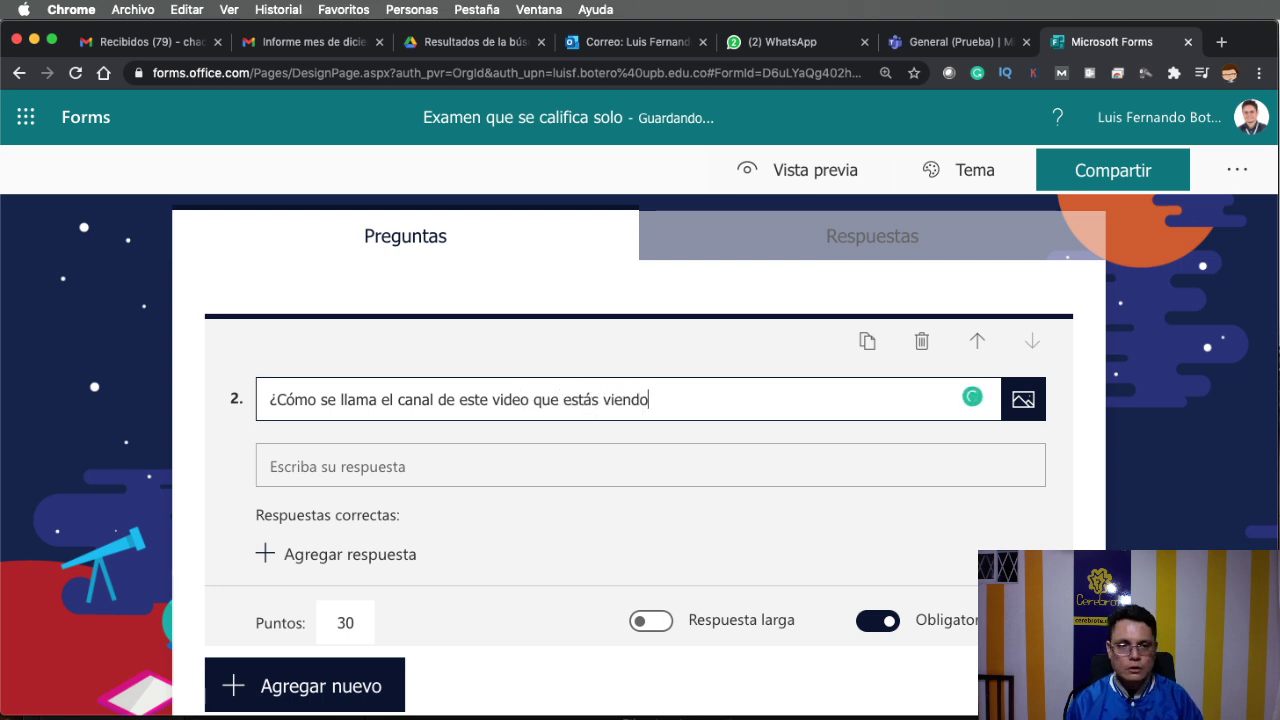
type("?")
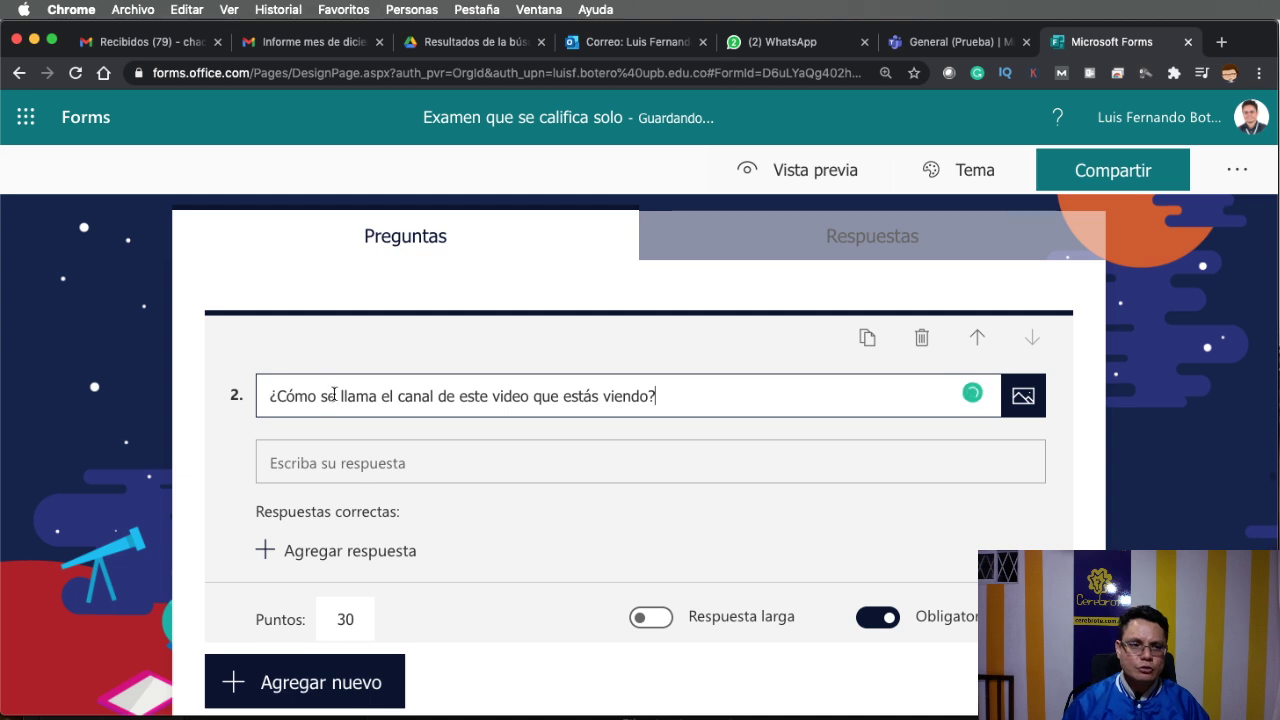
left_click(373, 466)
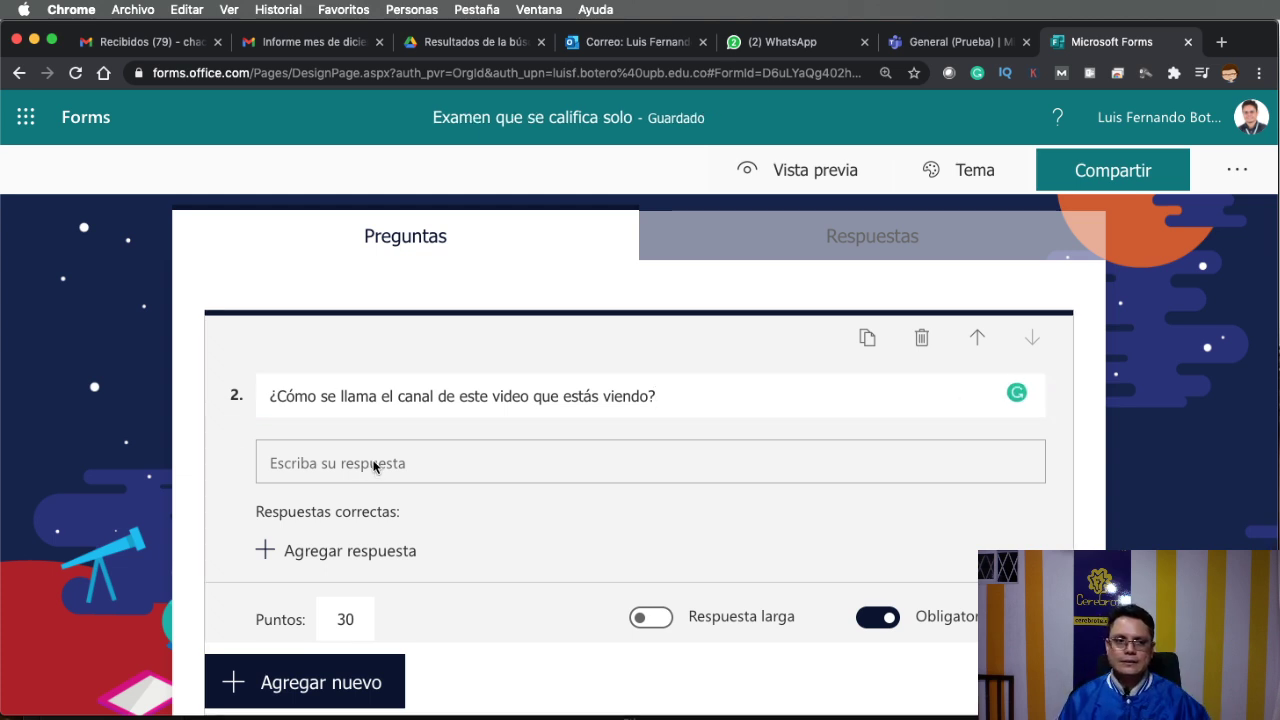
- Enter "Cerebrote" as a correct answer to question 2
scroll(385, 470, "down", 2)
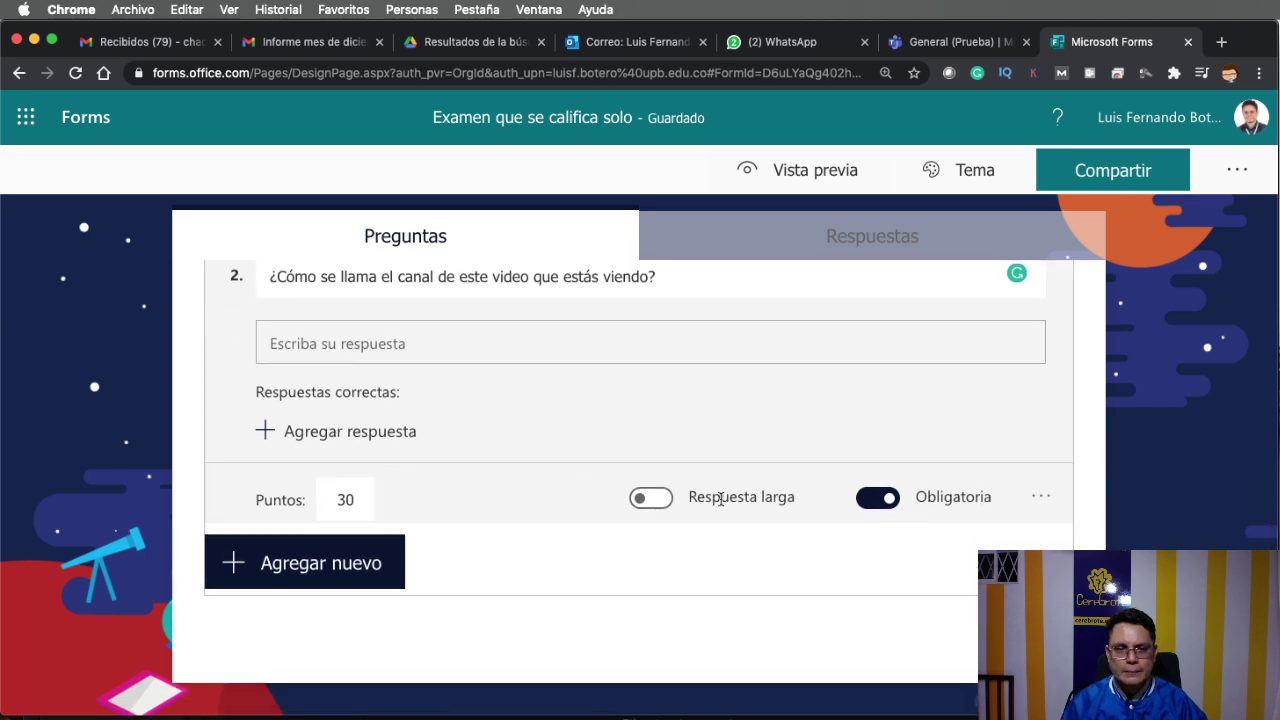
scroll(466, 470, "up", 2)
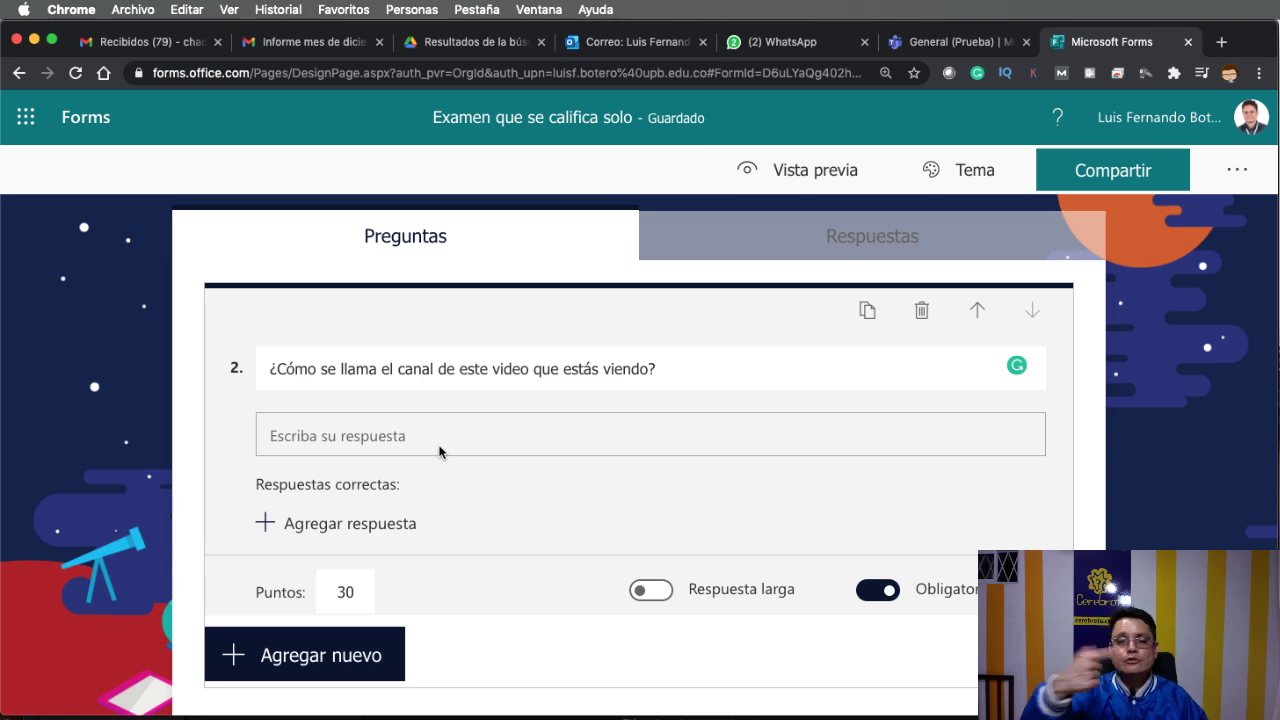
left_click(291, 526)
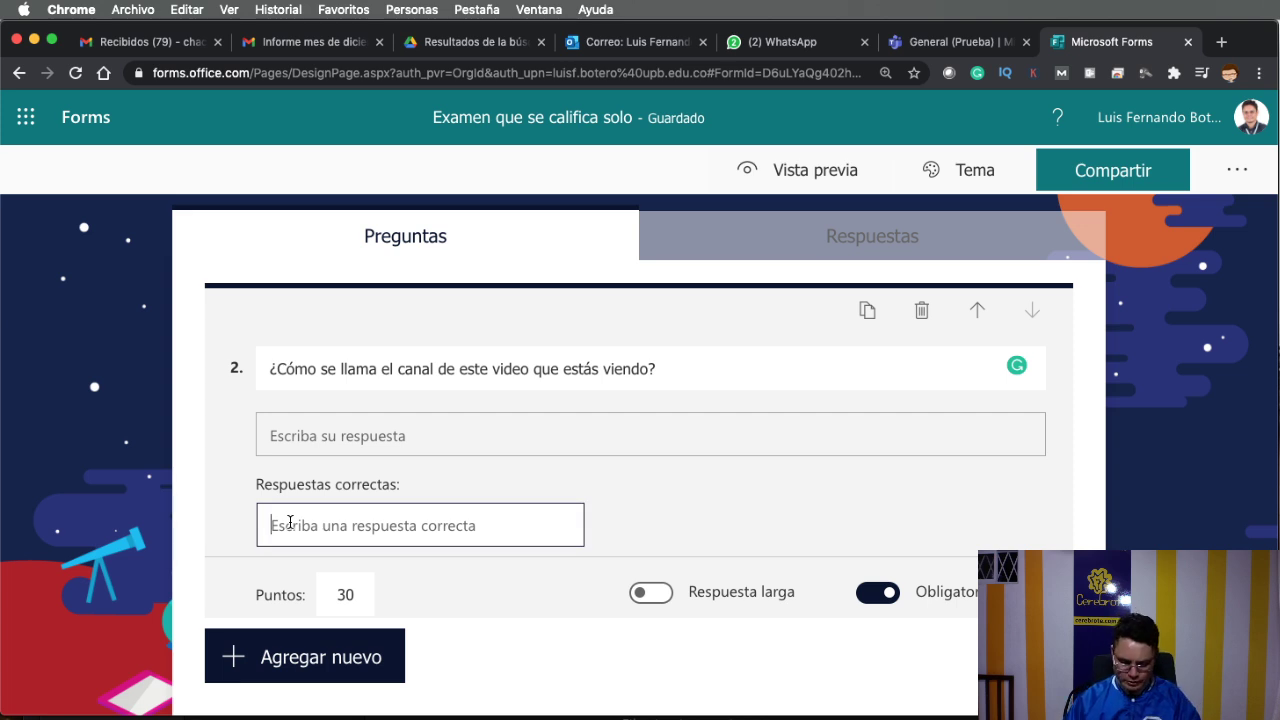
type("Cerebrote")
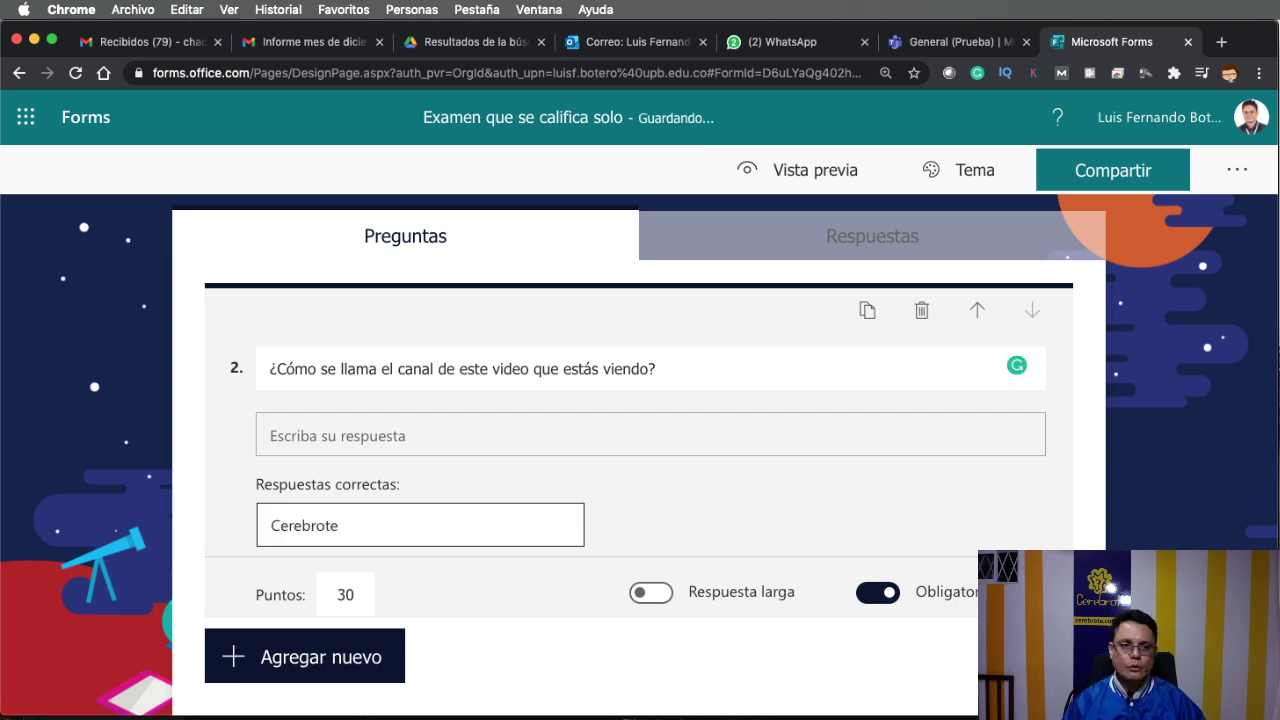
left_click(683, 523)
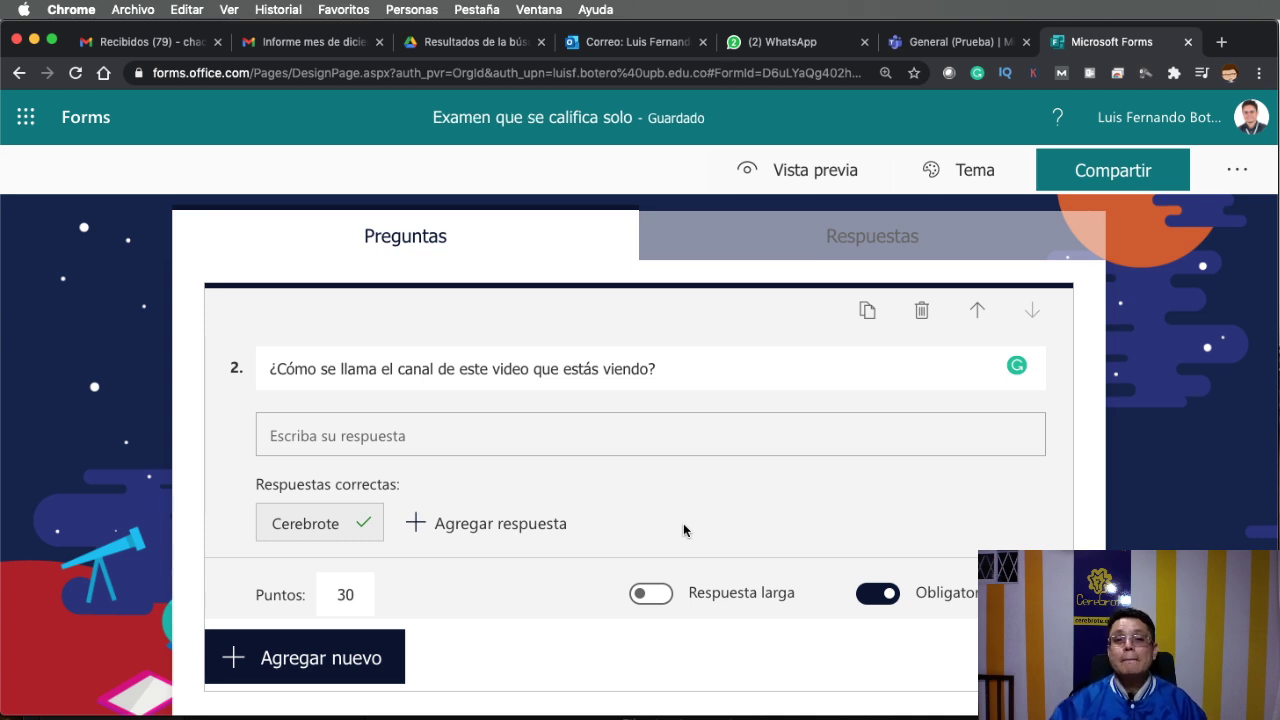
- Try to add the lowercase spelling "cerebrote" as another correct answer to question 2
left_click(424, 526)
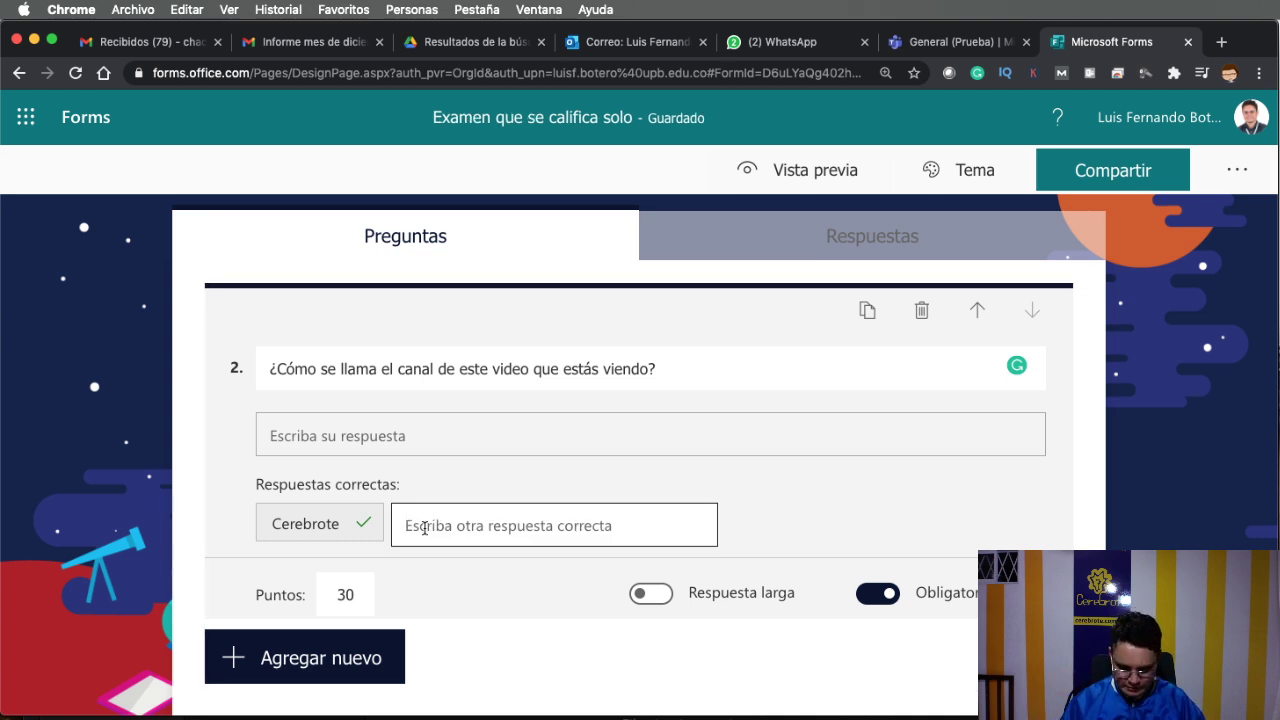
type("cerebrote")
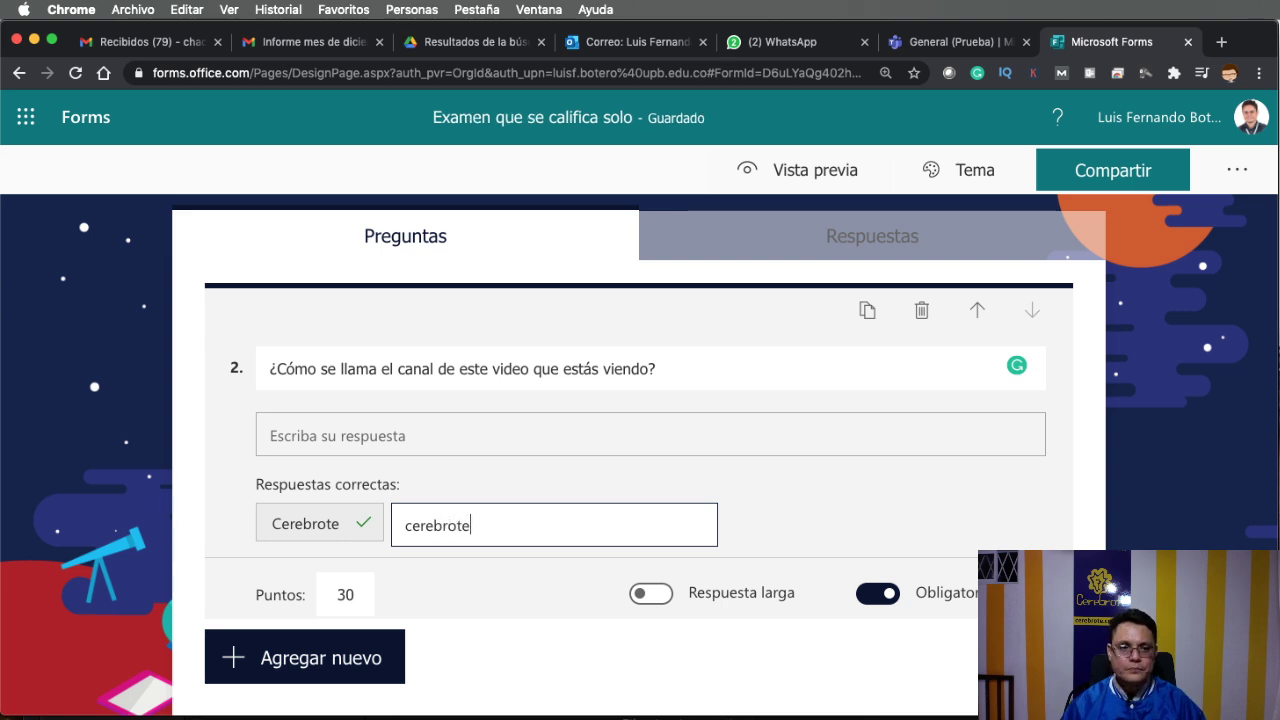
left_click(775, 531)
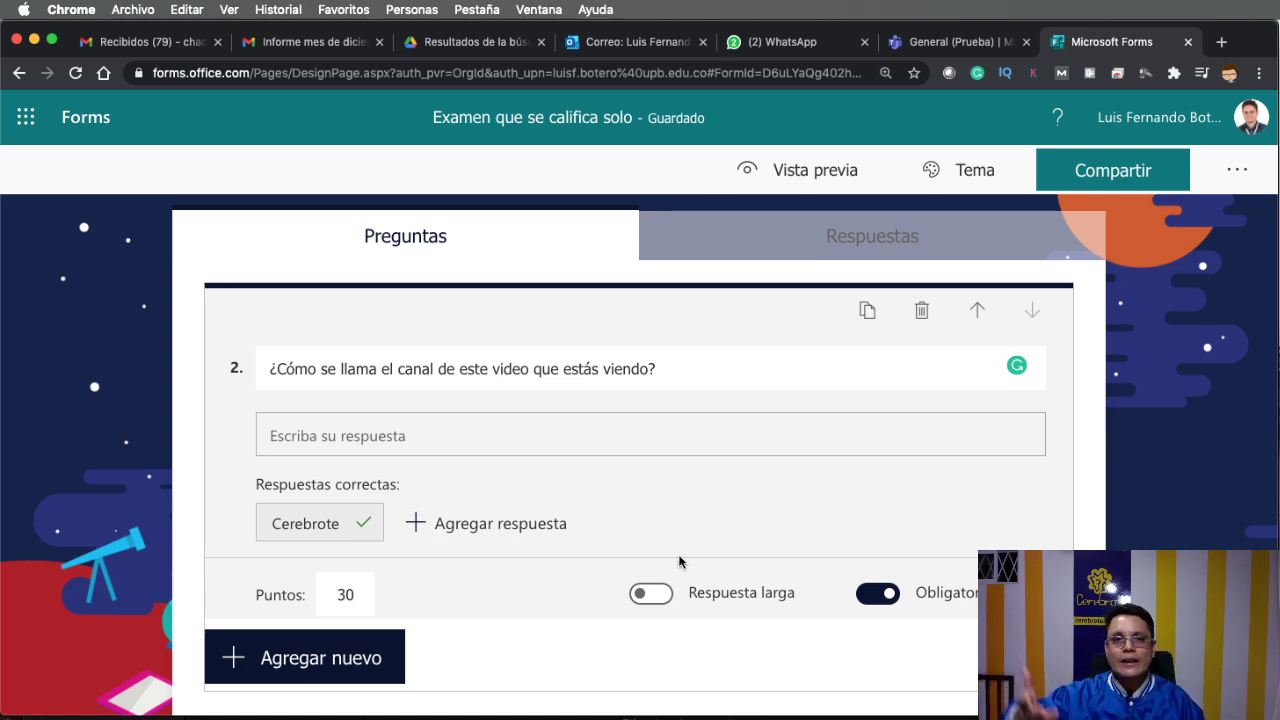
- Add "es el canal se llama Cerebrote" as a second correct answer to question 2, with the channel name capitalized
left_click(503, 523)
type("es el ")
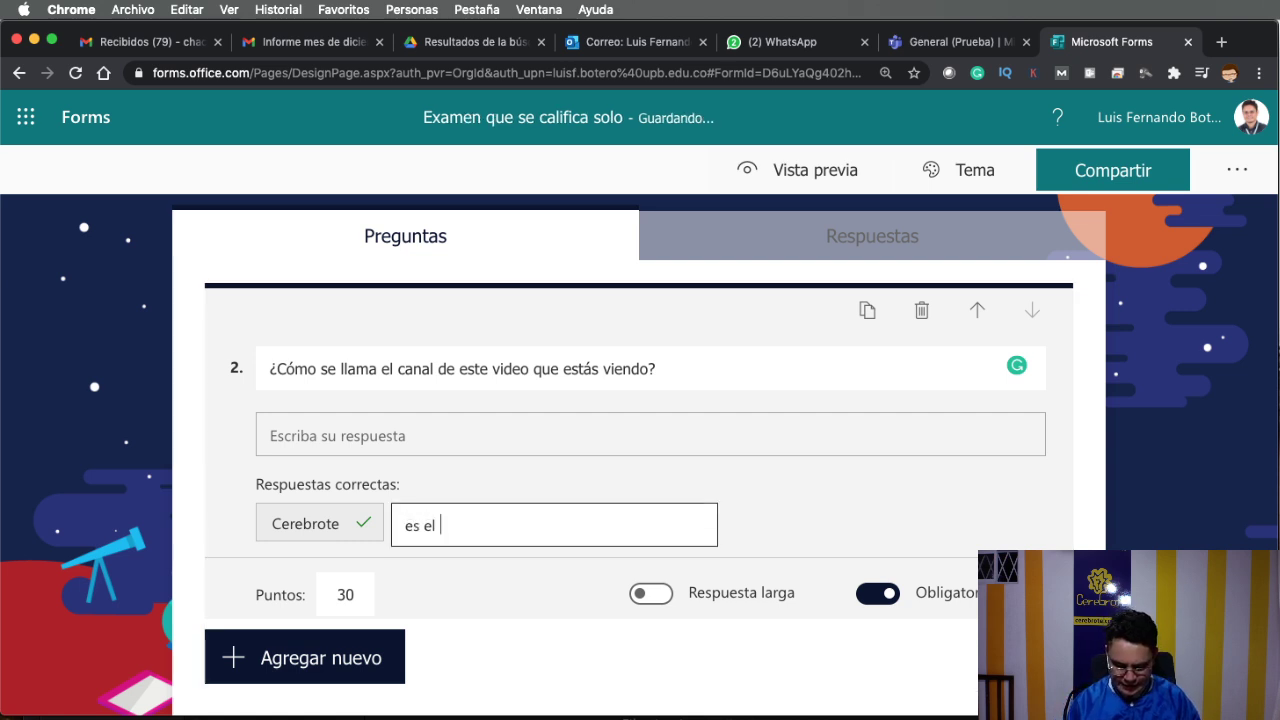
type("canal se llama ")
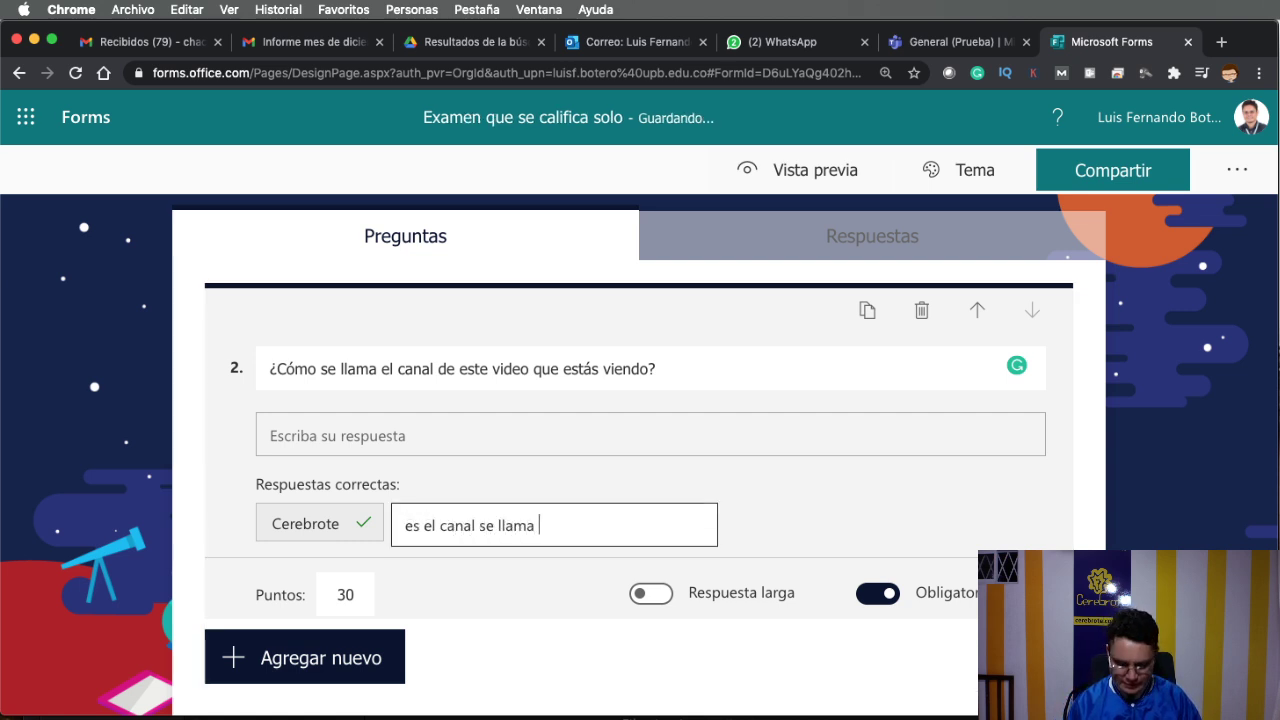
type("cerebrote")
key("Left")
key("Left")
key("Left")
key("Left")
key("Left")
key("Left")
key("Left")
key("Left")
key("BackSpace")
type("C")
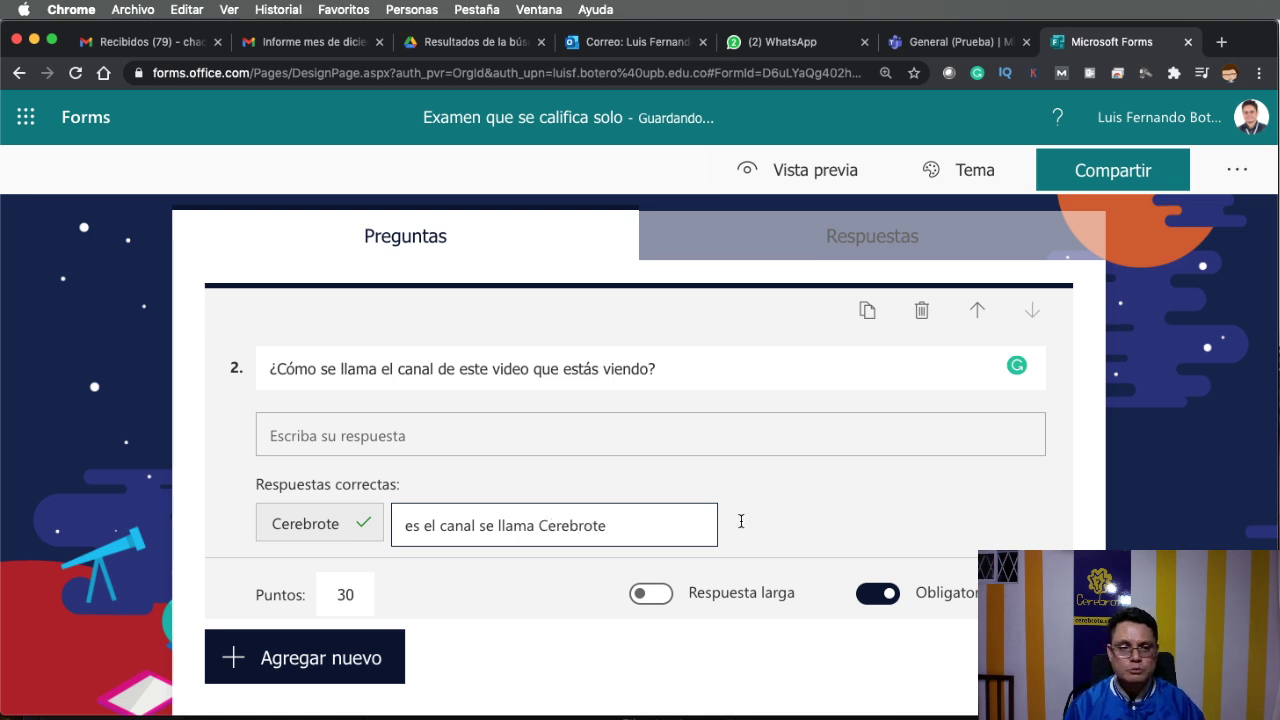
left_click(851, 517)
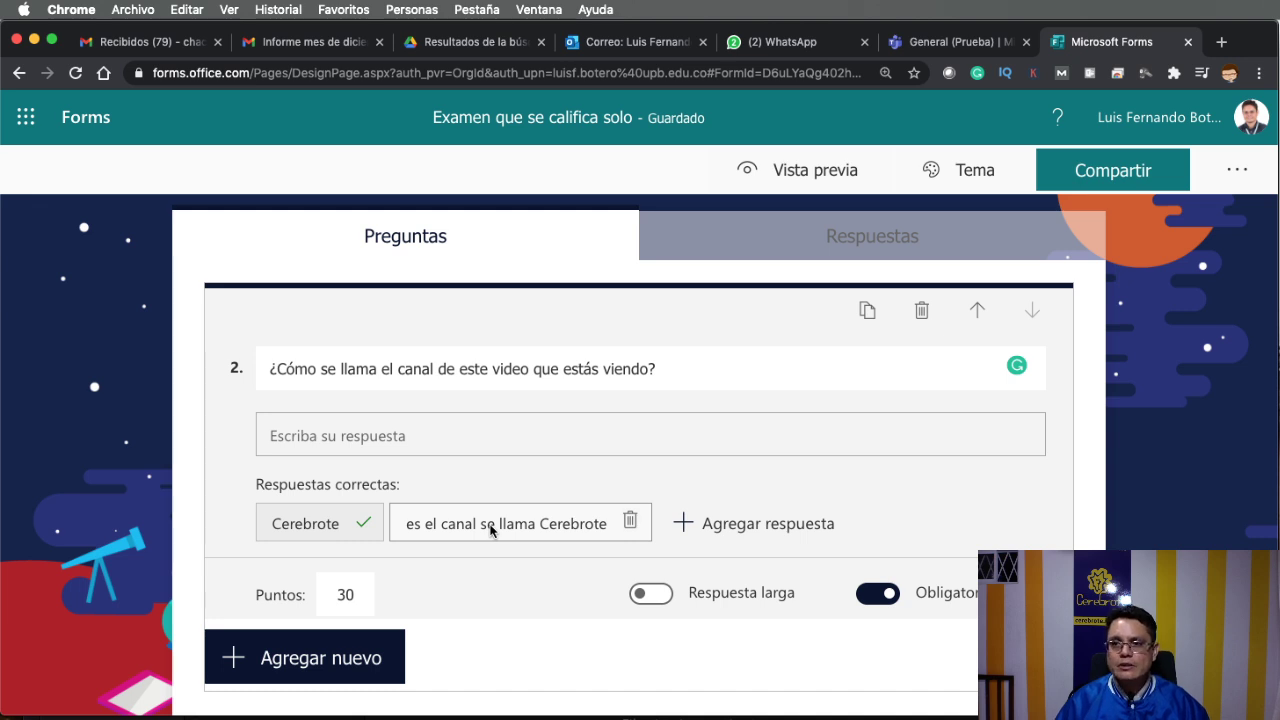
- Append the instruction "Solo debes colocar el nombre" to the wording of question 2
left_click(628, 368)
triple_click(665, 375)
key("Right")
type("Solo ")
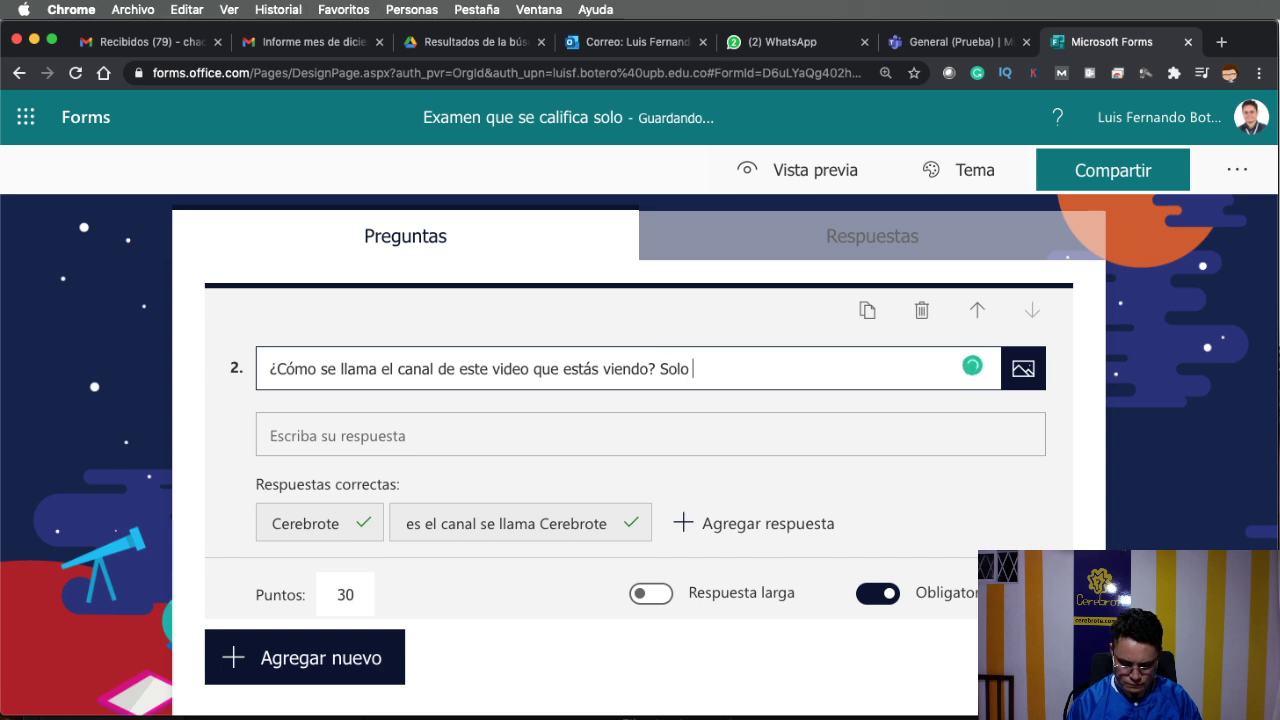
type("debes colocar el n")
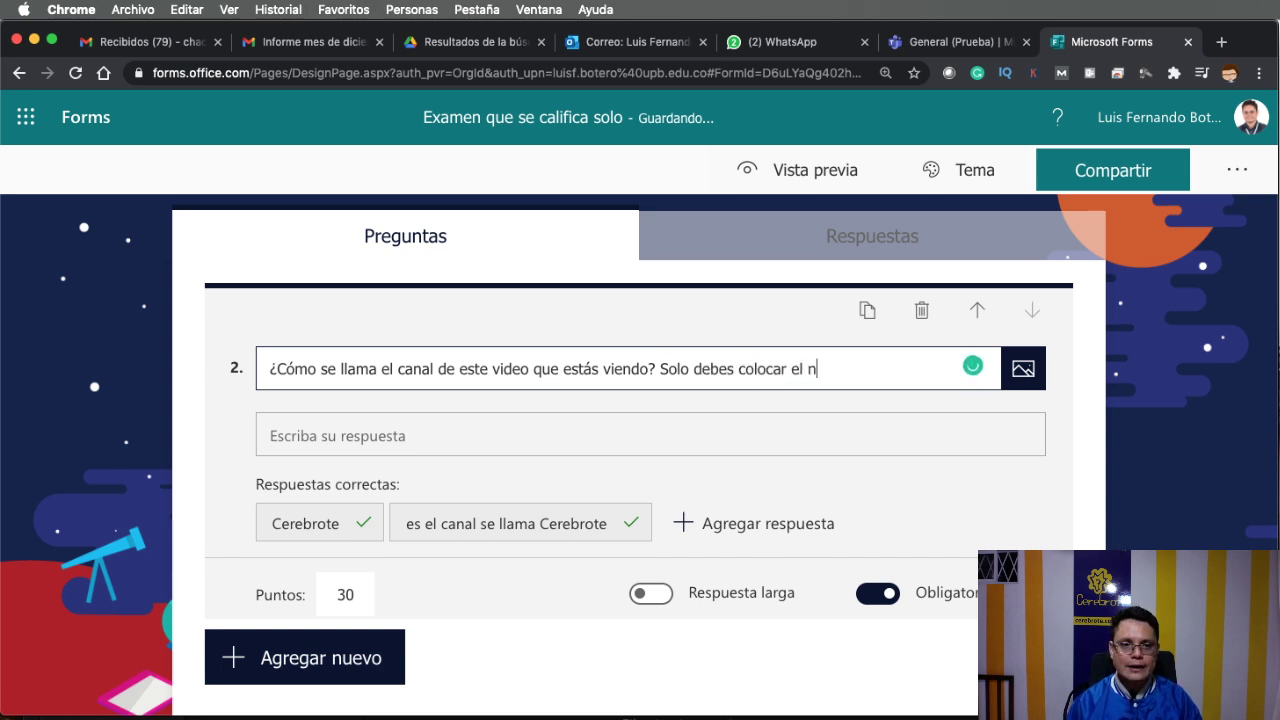
type("ombre")
left_click(1081, 479)
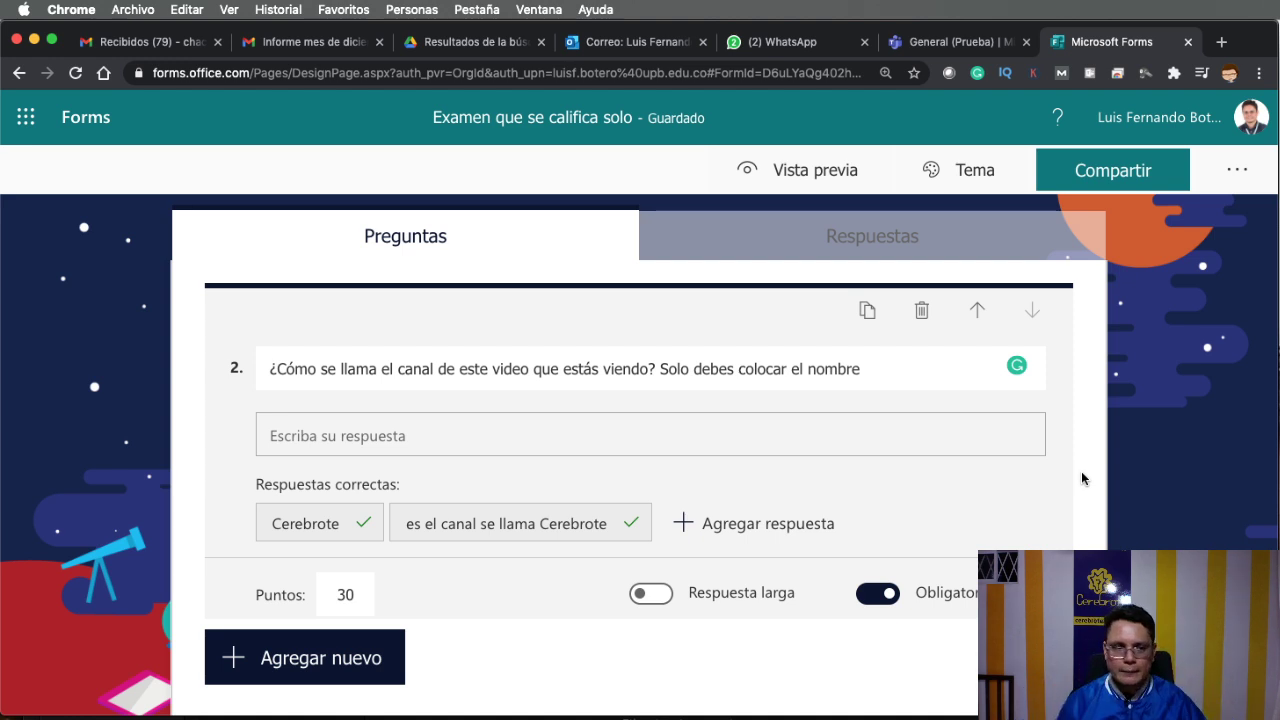
- Set the points for question 2 to 35
left_click(360, 595)
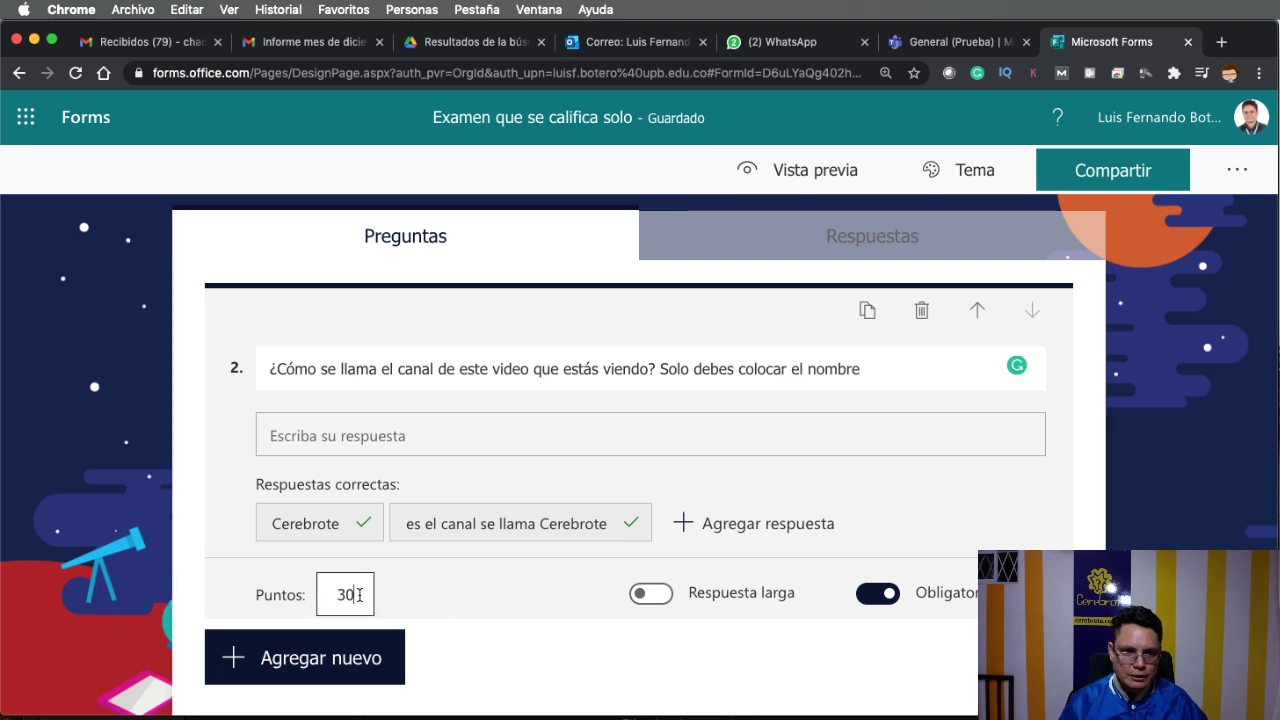
key("BackSpace")
type("5")
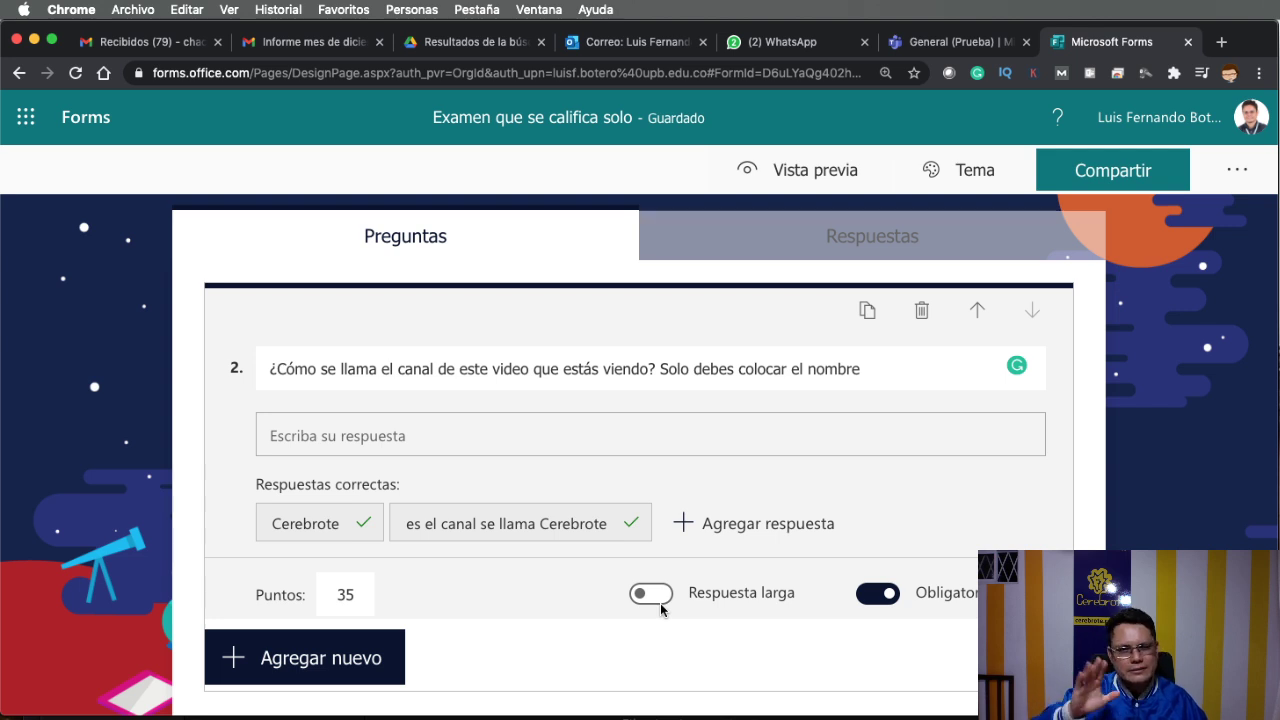
- Review the two existing questions and add a ranking question (Clasificación) as question 3
scroll(553, 645, "up", 10)
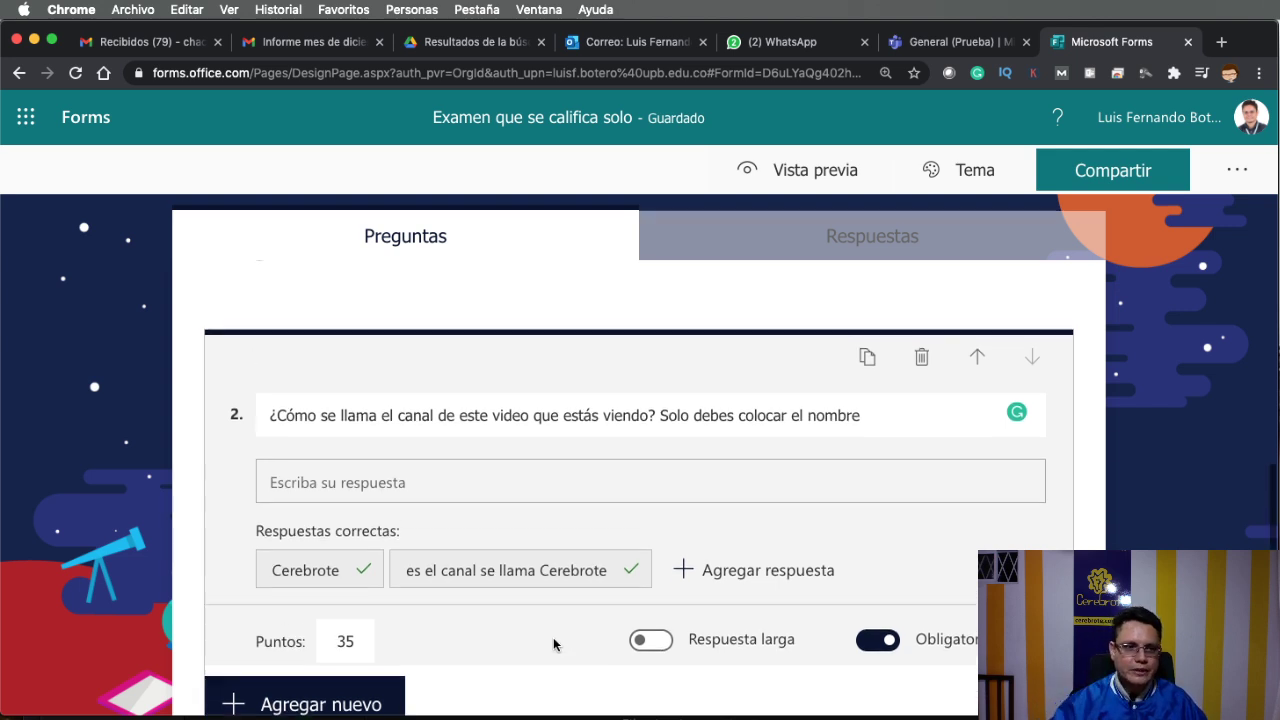
scroll(374, 474, "down", 3)
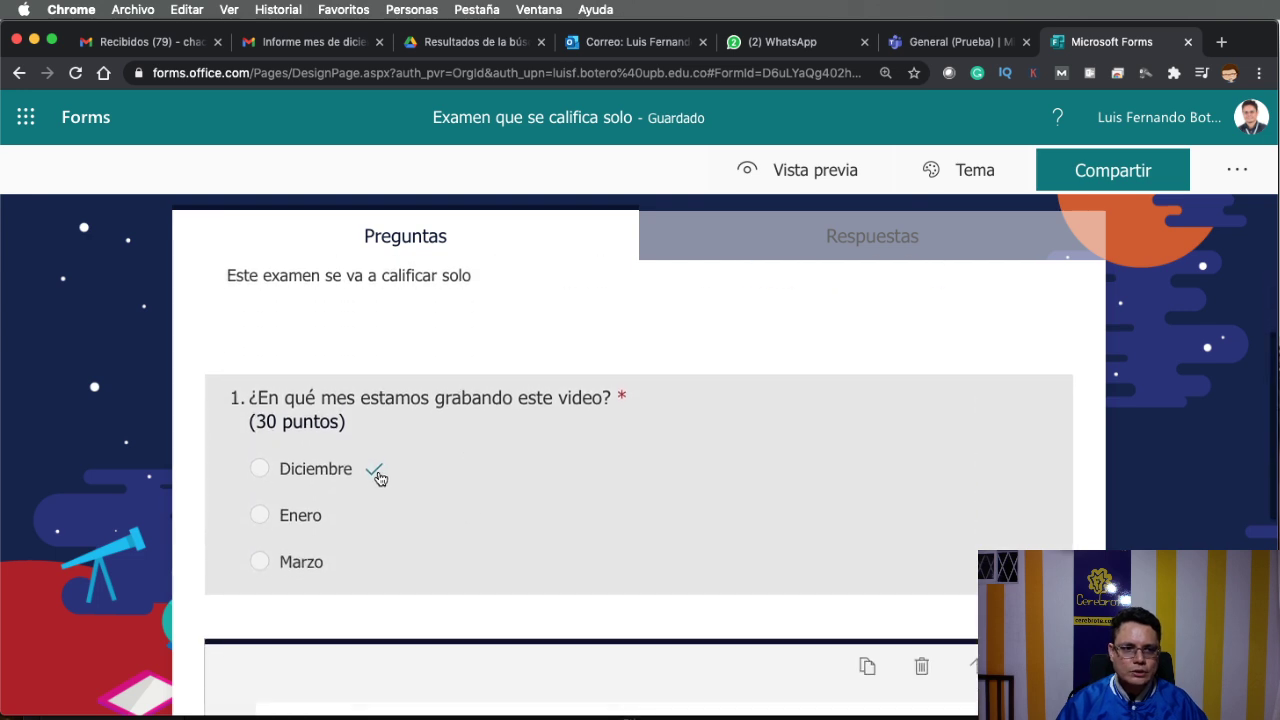
scroll(369, 476, "down", 8)
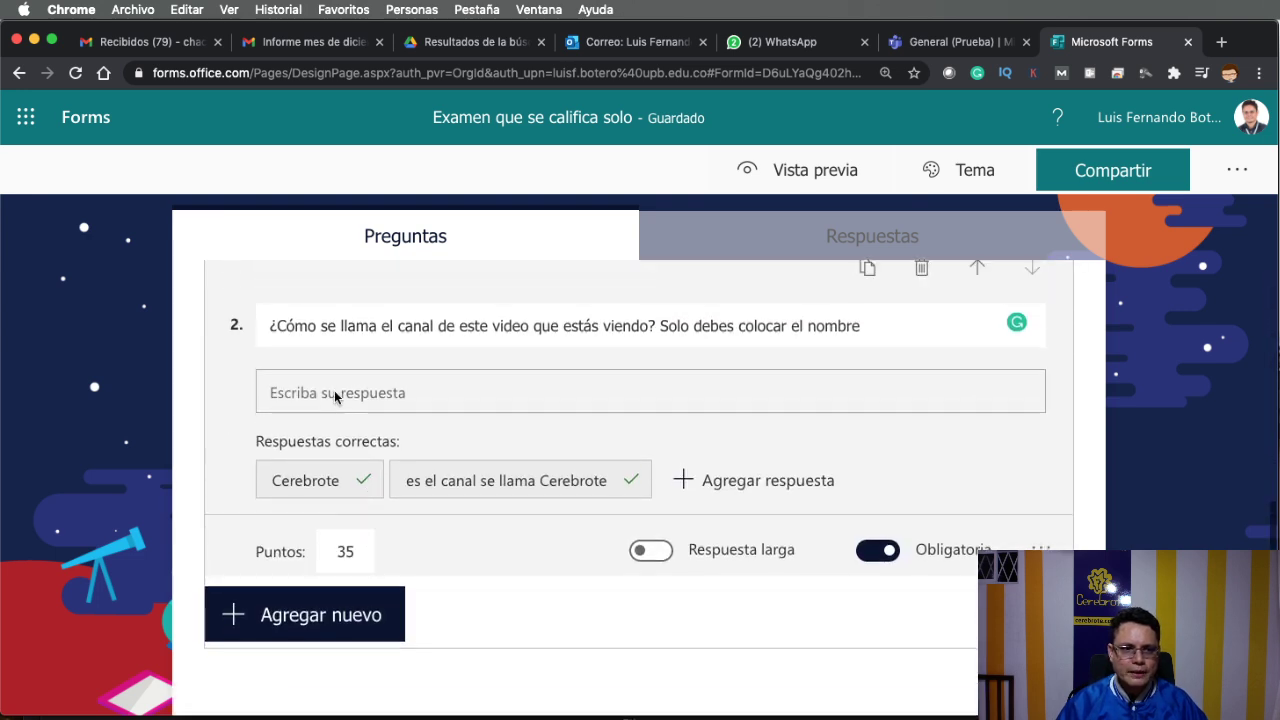
scroll(350, 530, "down", 1)
left_click(316, 581)
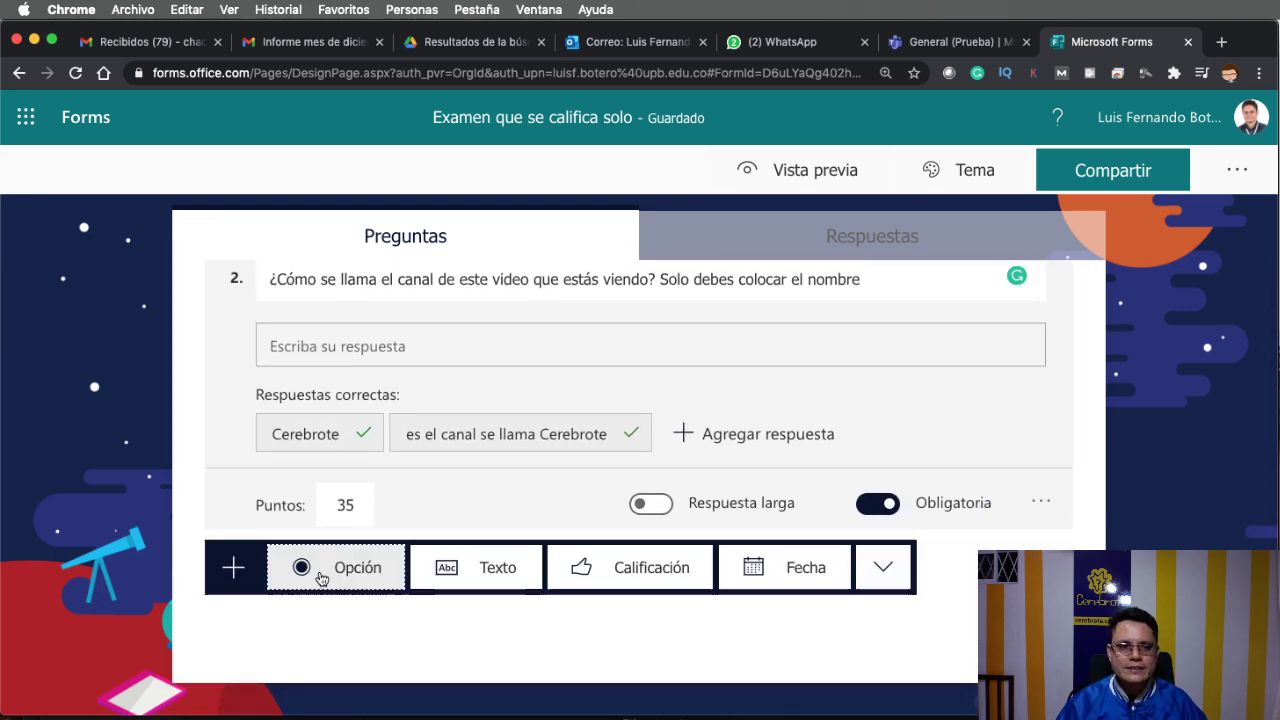
left_click(886, 567)
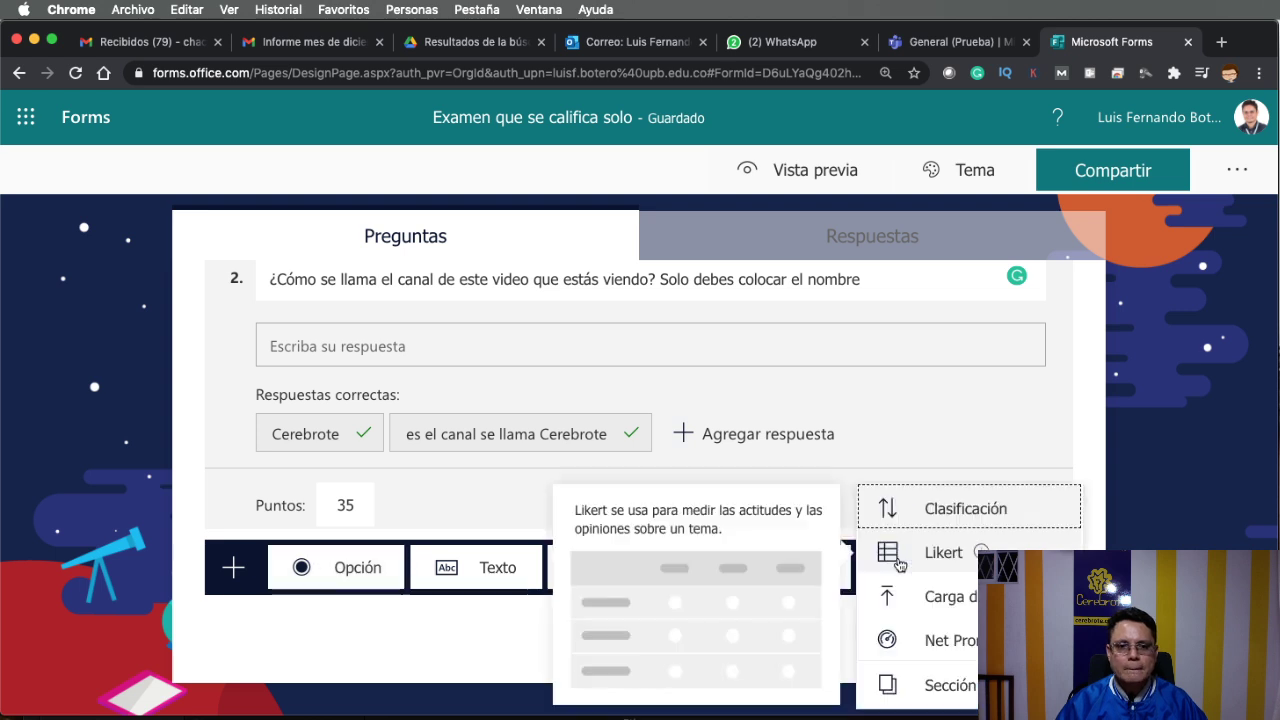
left_click(963, 509)
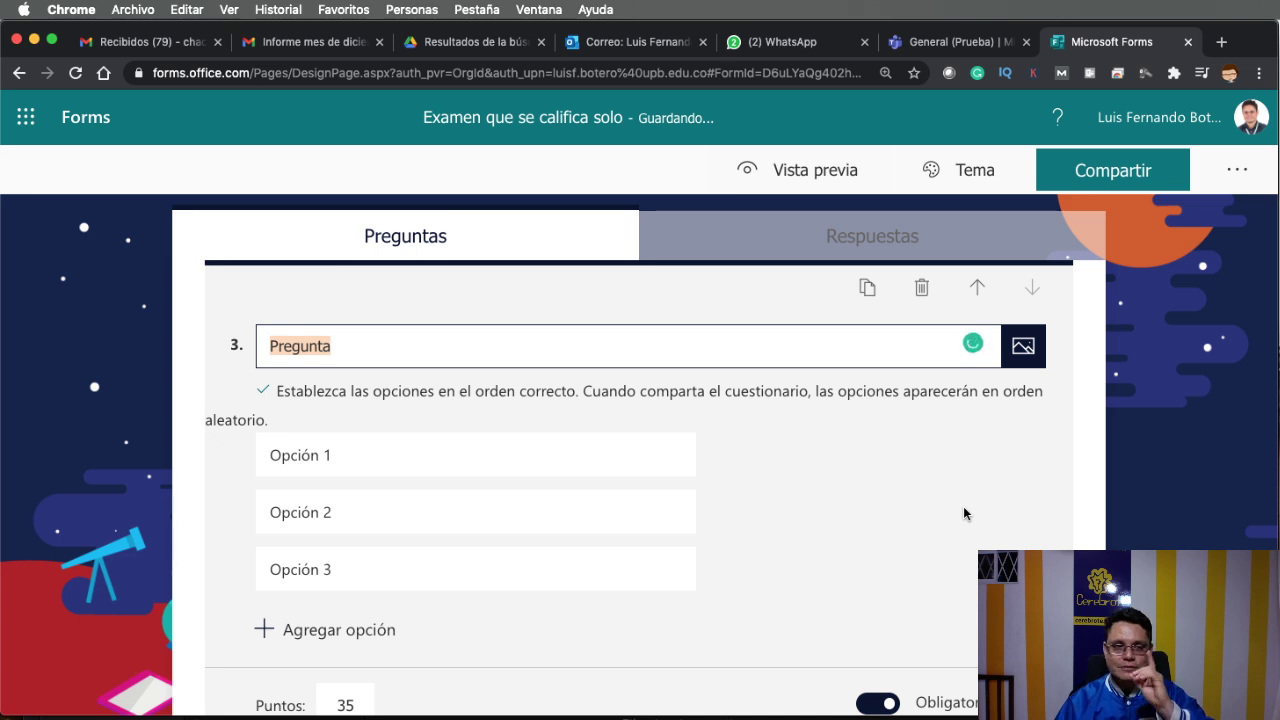
- Word question 3 as "Ordene los números de arriba hacia abajo siendo el primero el menor y el último el mayor"
type("Ordene")
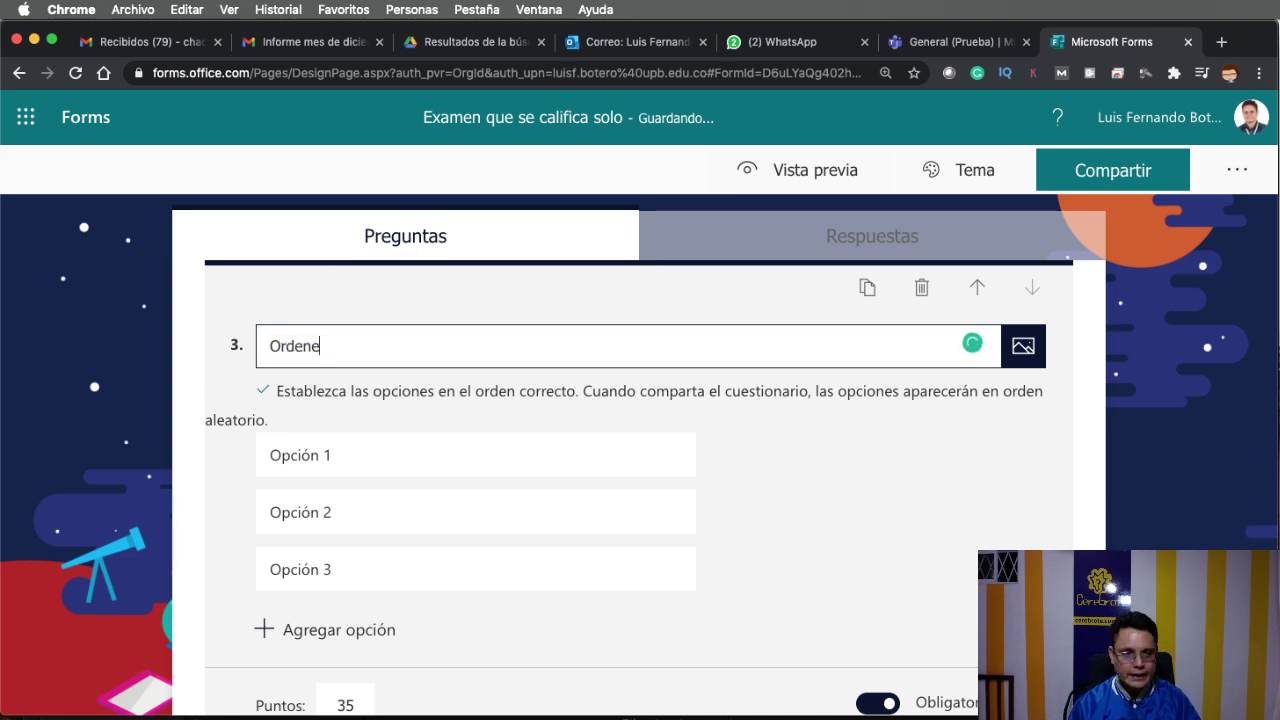
type(" los número d")
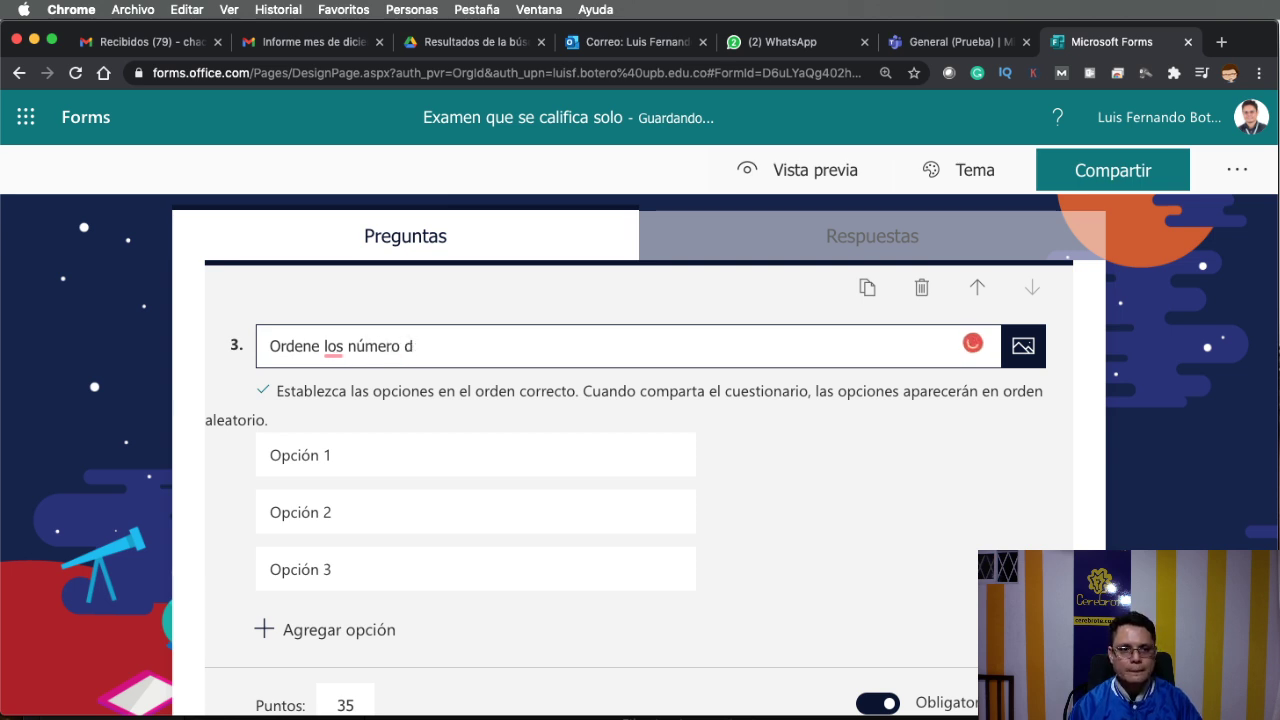
type("esde arri")
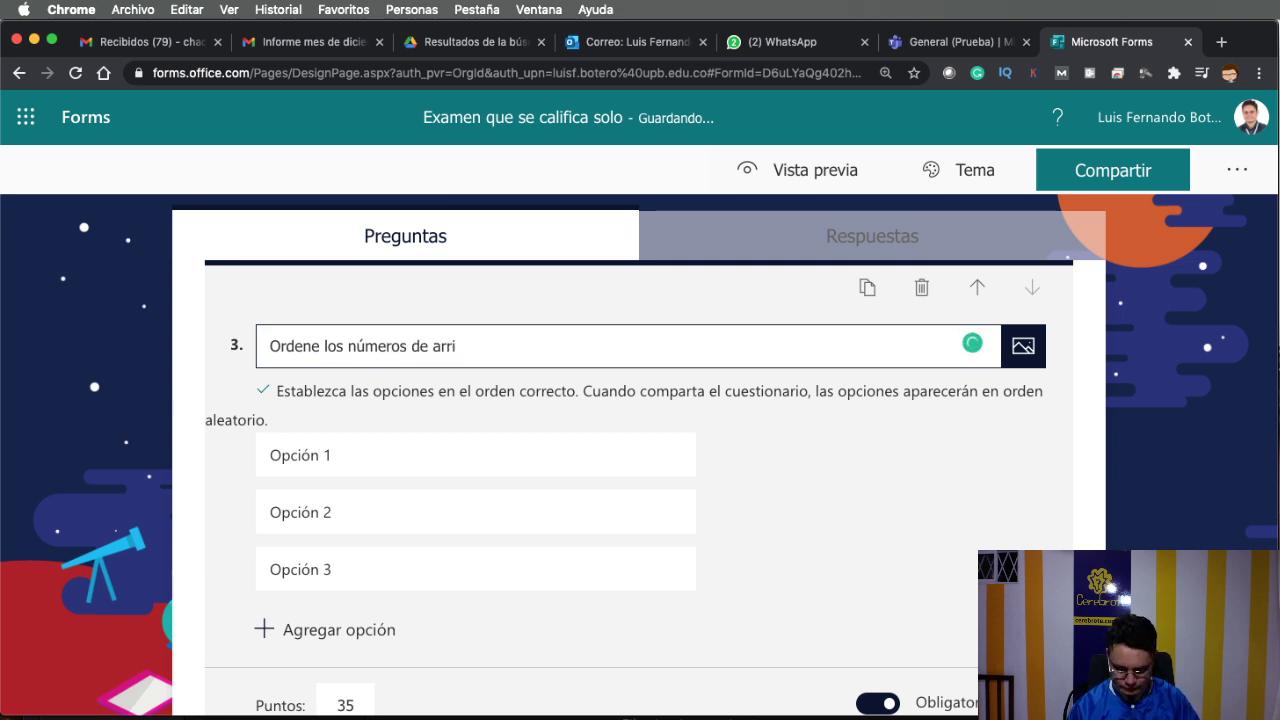
type("baa")
type(" hacia aba")
type("jo siendo el")
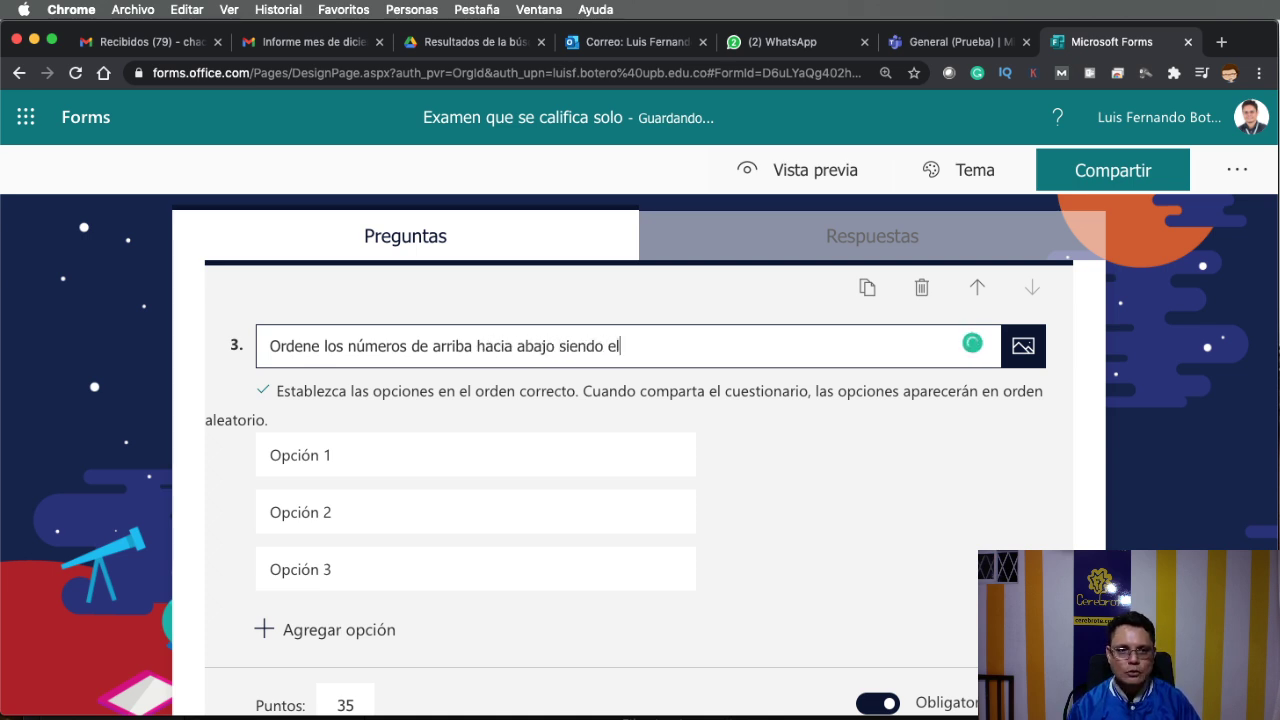
type(" primero el mejo")
key("BackSpace")
key("BackSpace")
type("nor y")
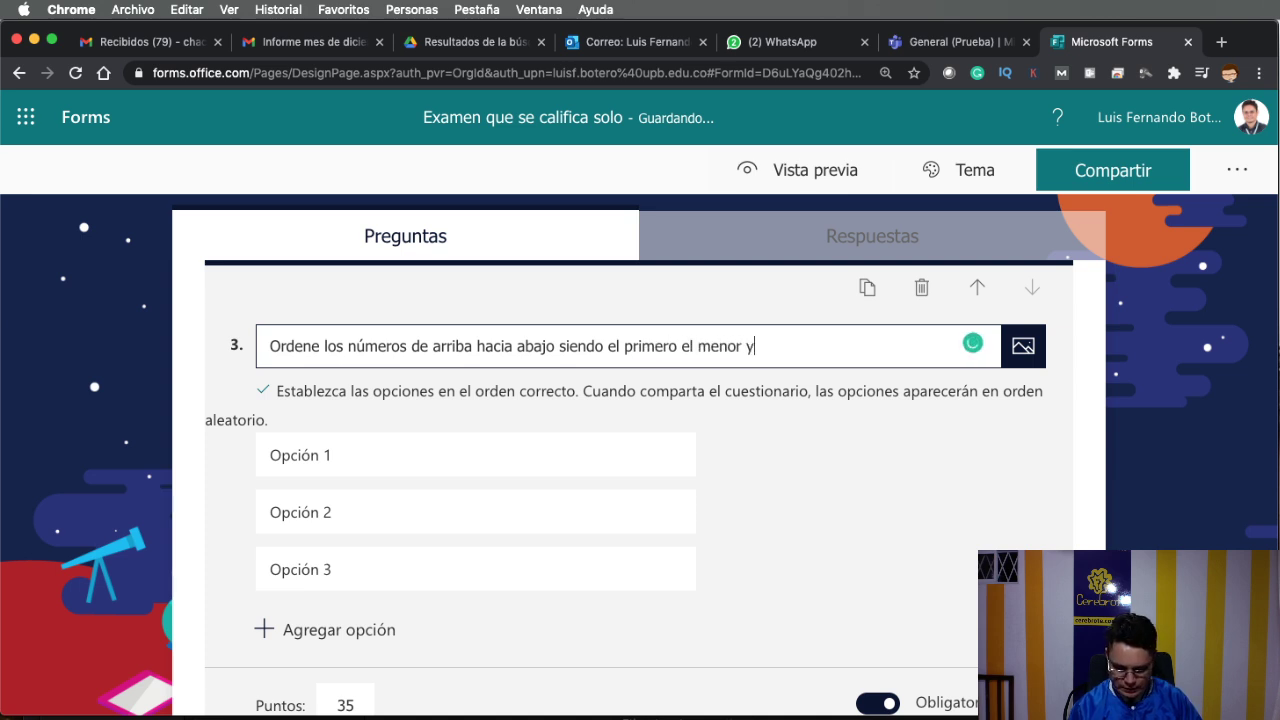
type(" el último el")
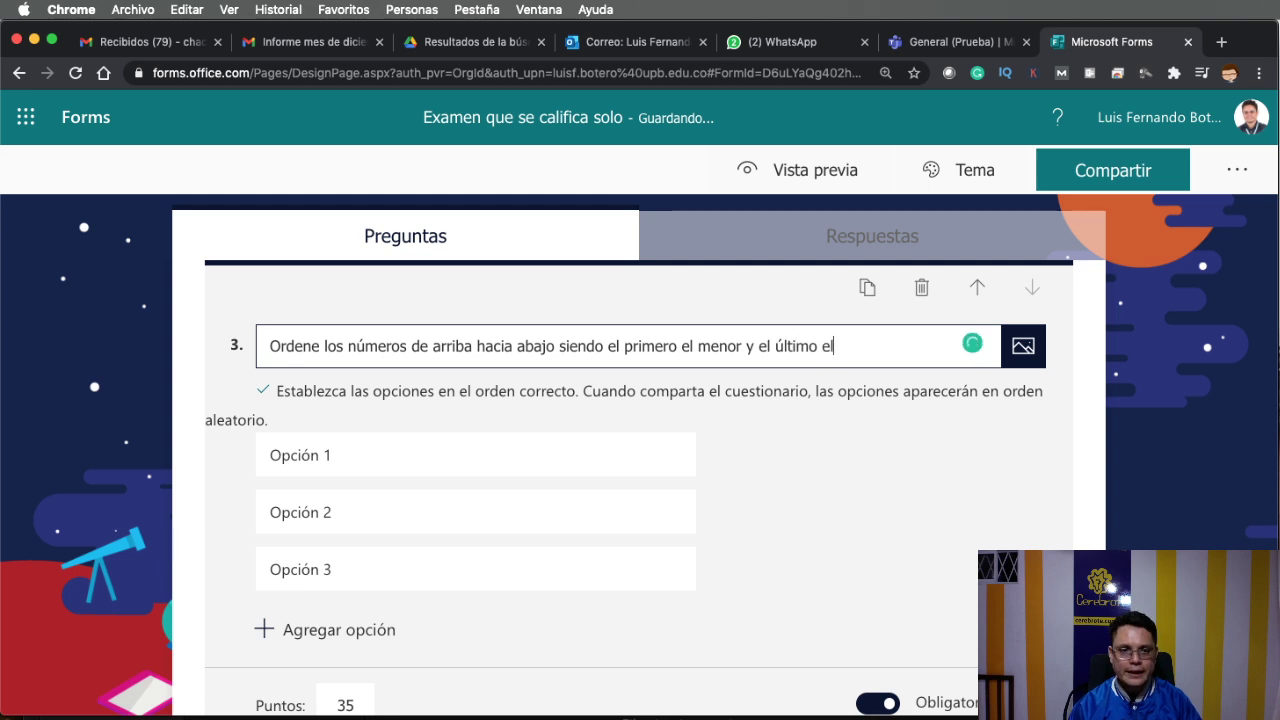
type(" mayot")
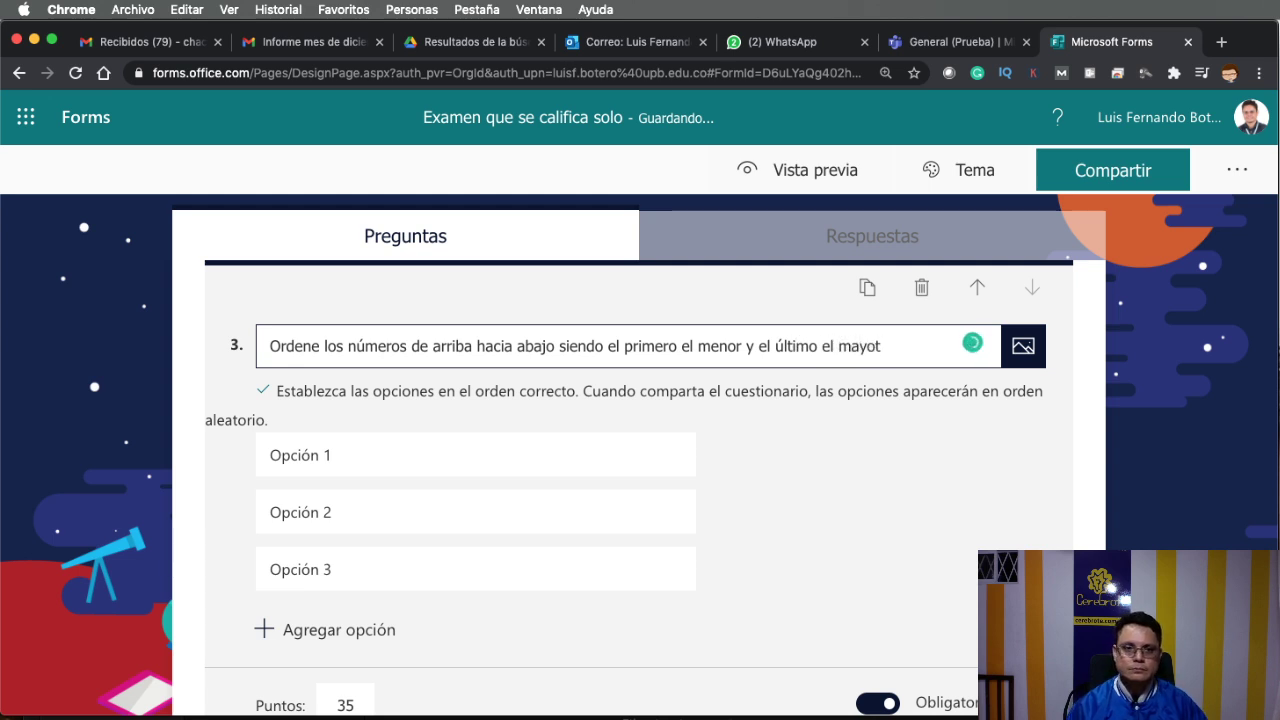
- Insert "de arriba" after "el primero" in question 3's wording and end the sentence with a period
left_click(838, 346)
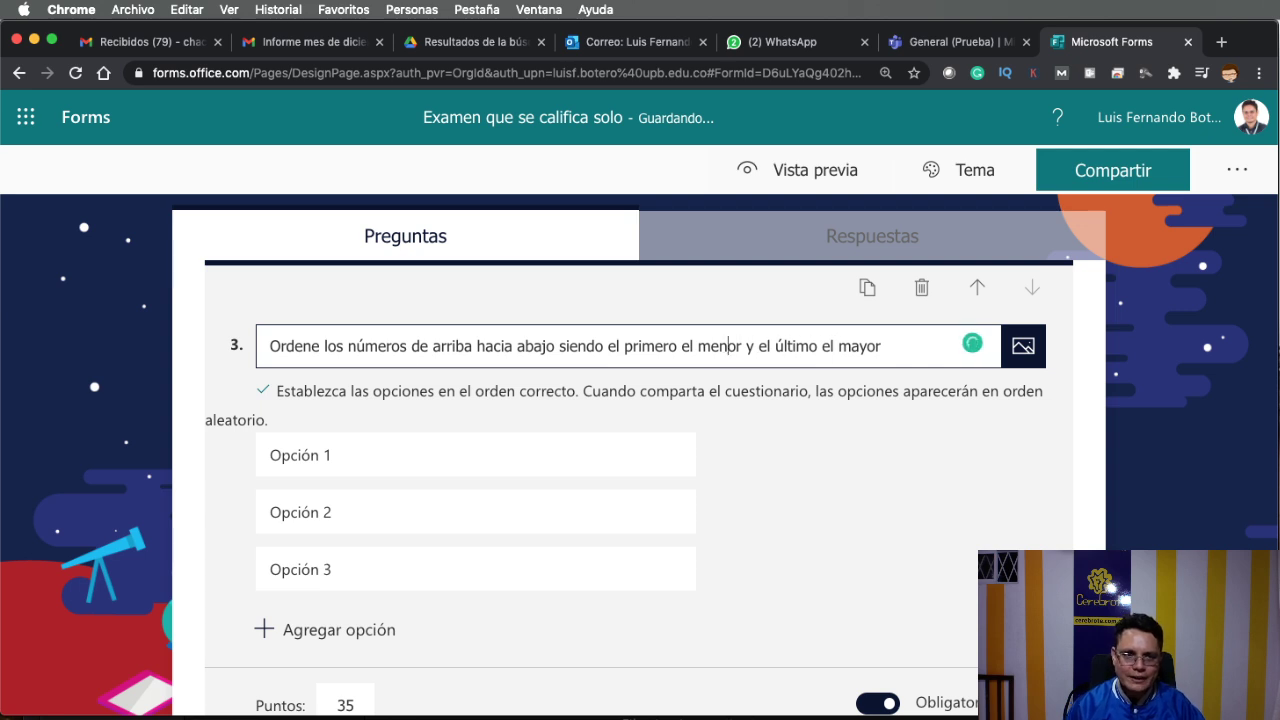
type("de arriba")
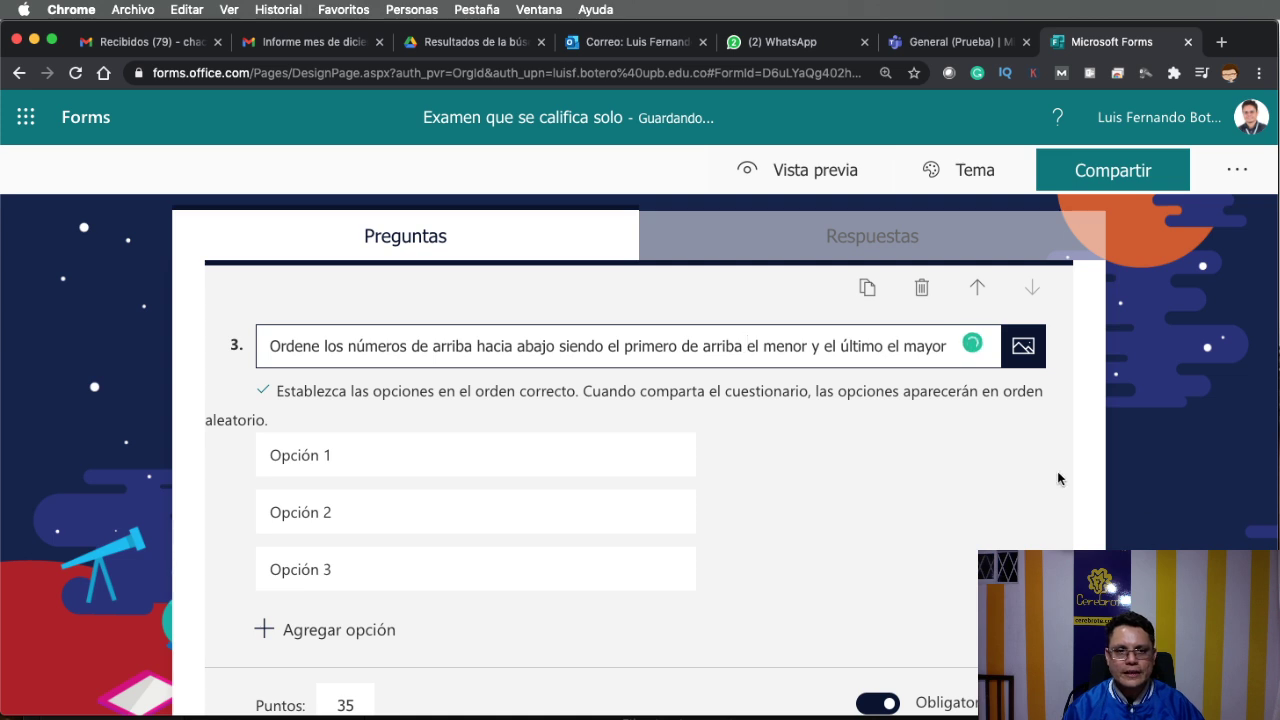
left_click(946, 347)
type(".")
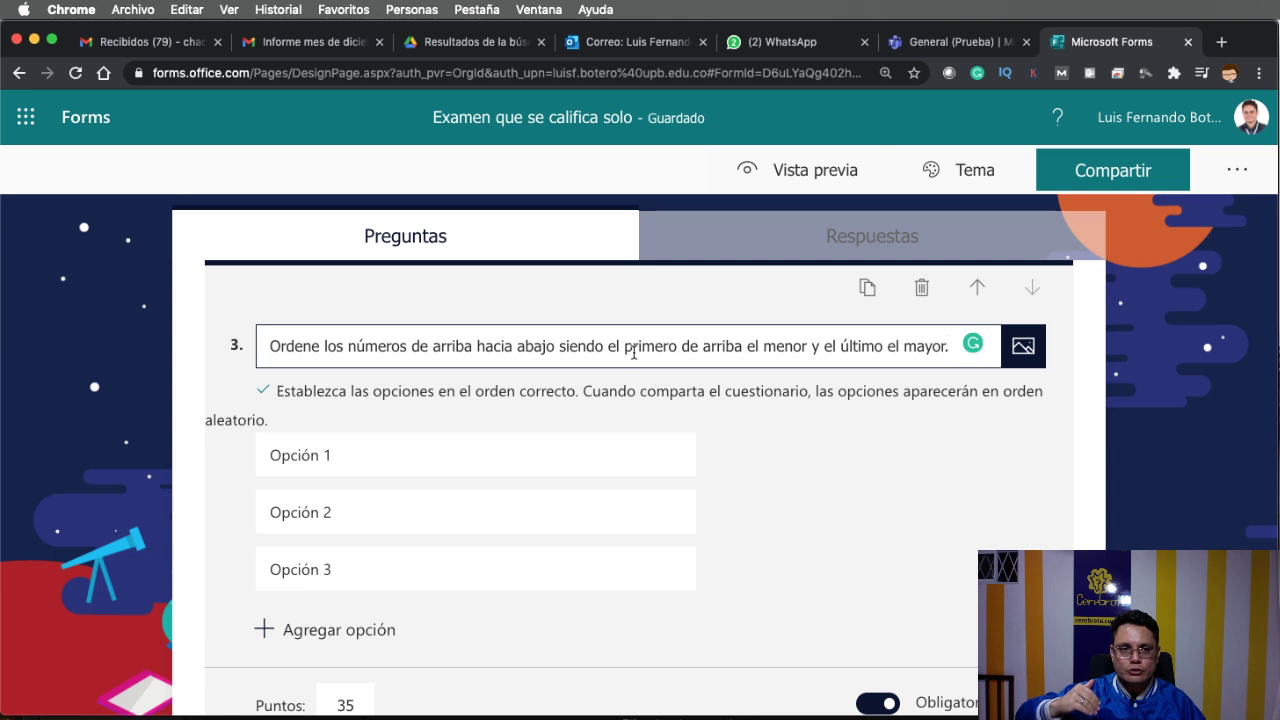
double_click(778, 345)
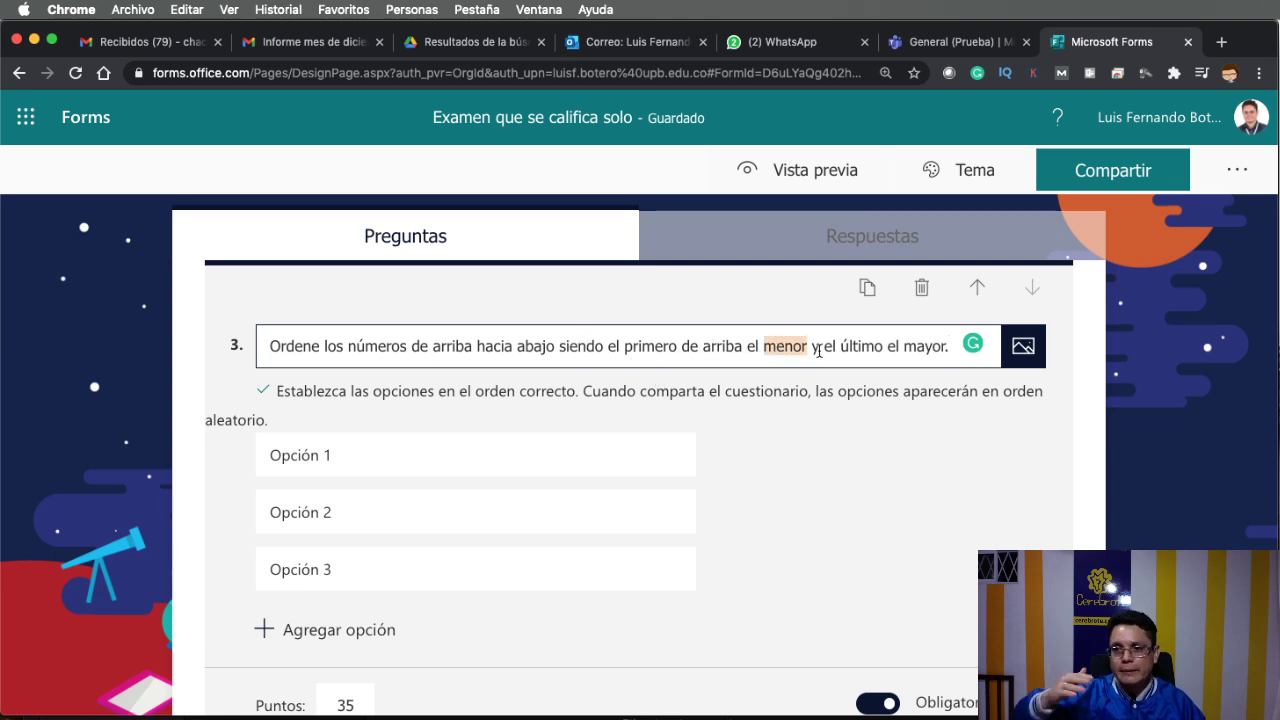
- Fill in question 3's ranking options in the correct ascending order as 3, 8 and 22
left_click(352, 466)
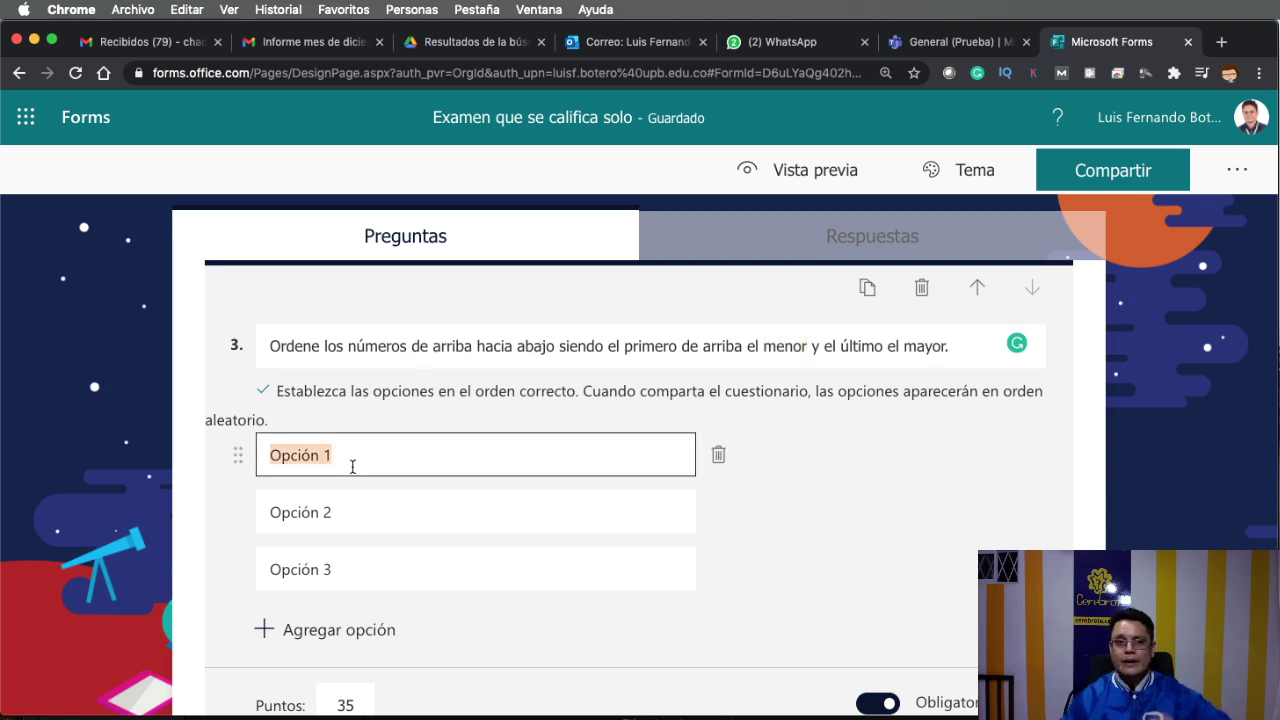
scroll(411, 466, "down", 1)
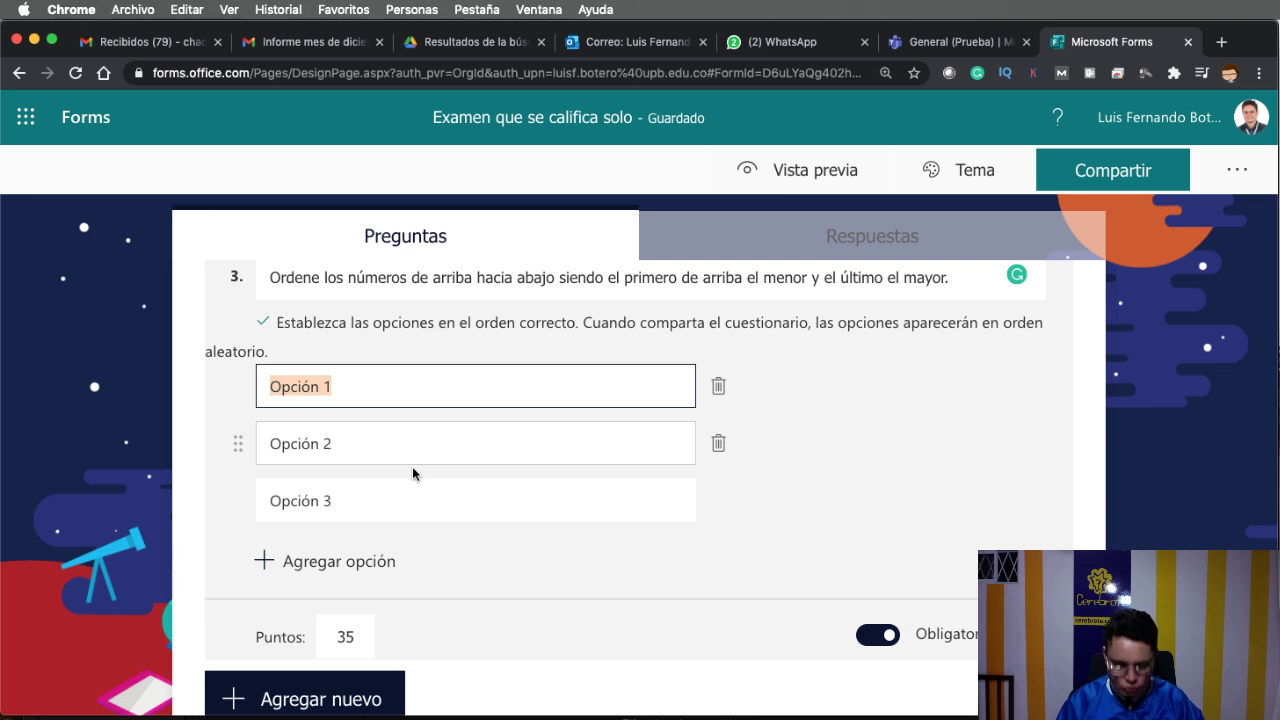
type("3")
left_click(419, 461)
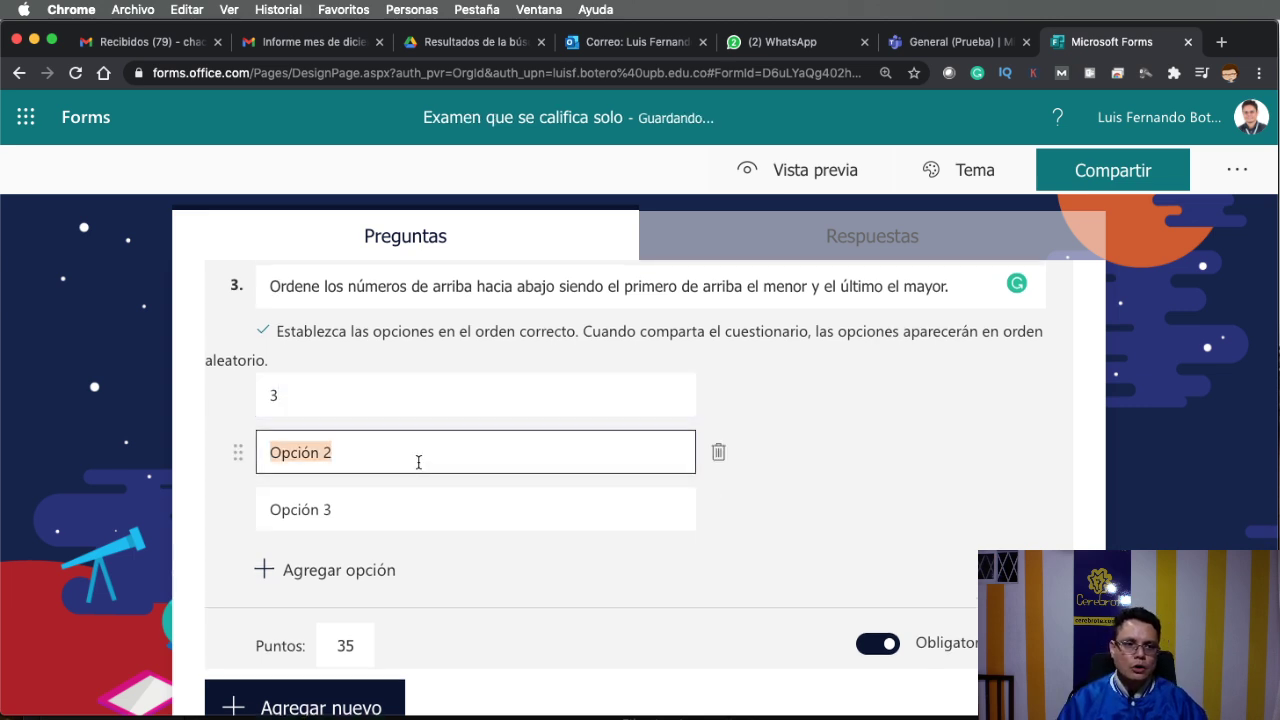
type("8")
left_click(431, 505)
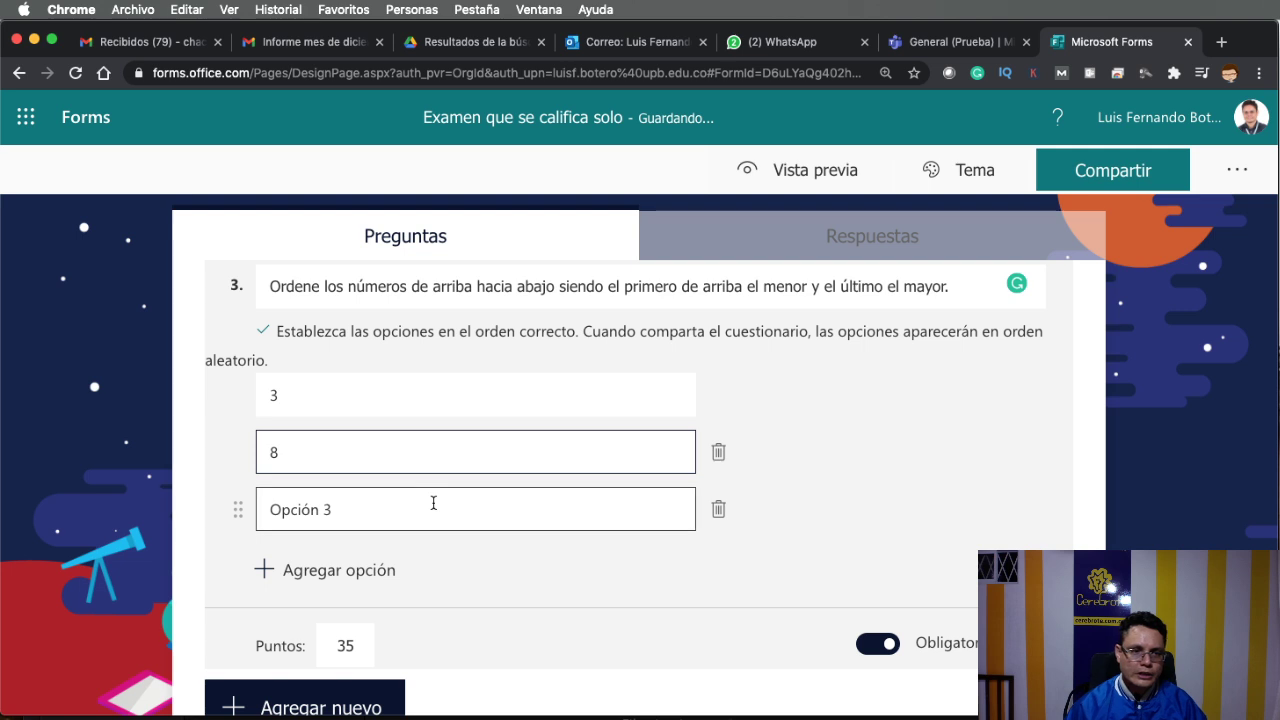
type("22")
left_click(896, 562)
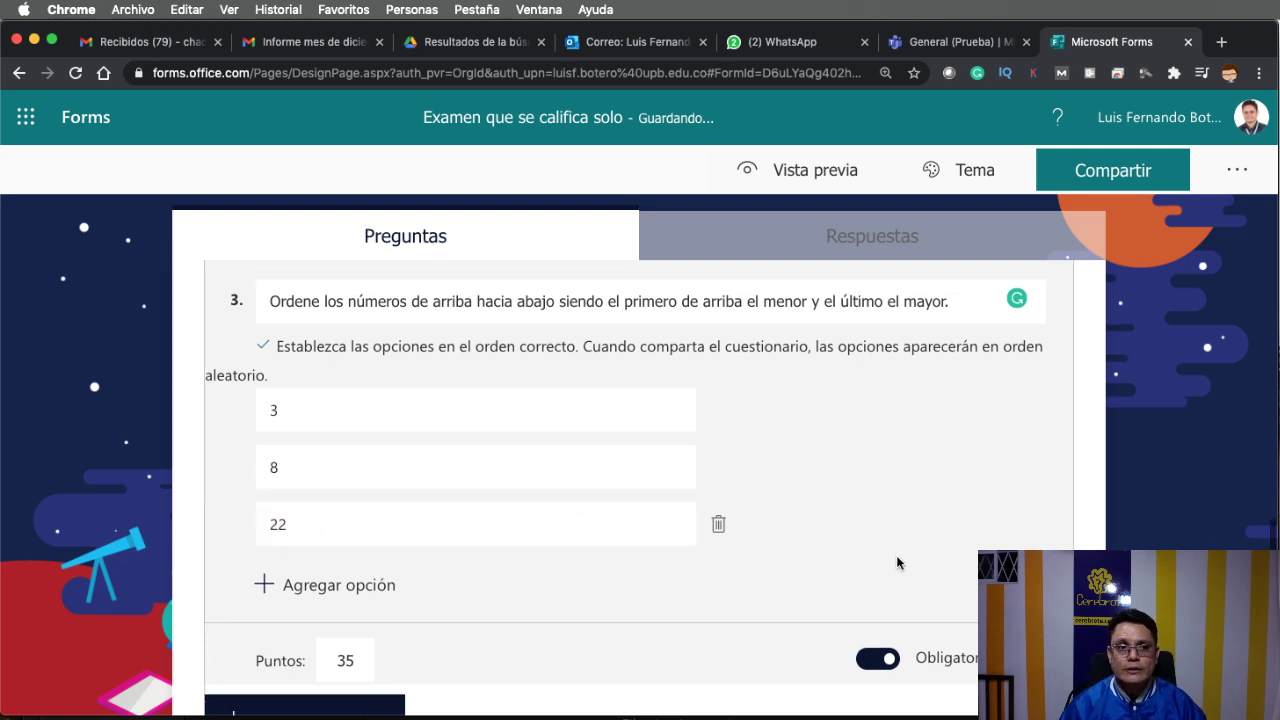
- Check question 3's option order against its wording and read the note about how the options appear when shared
left_click(451, 314)
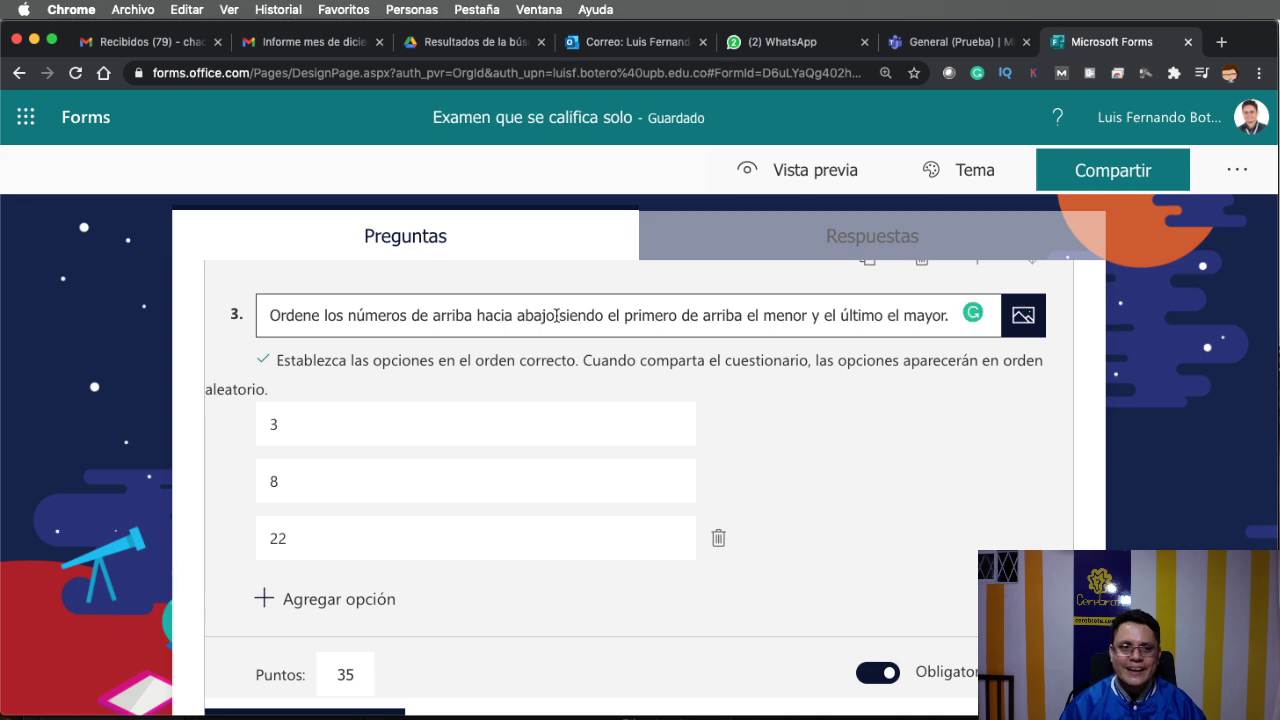
left_click(323, 423)
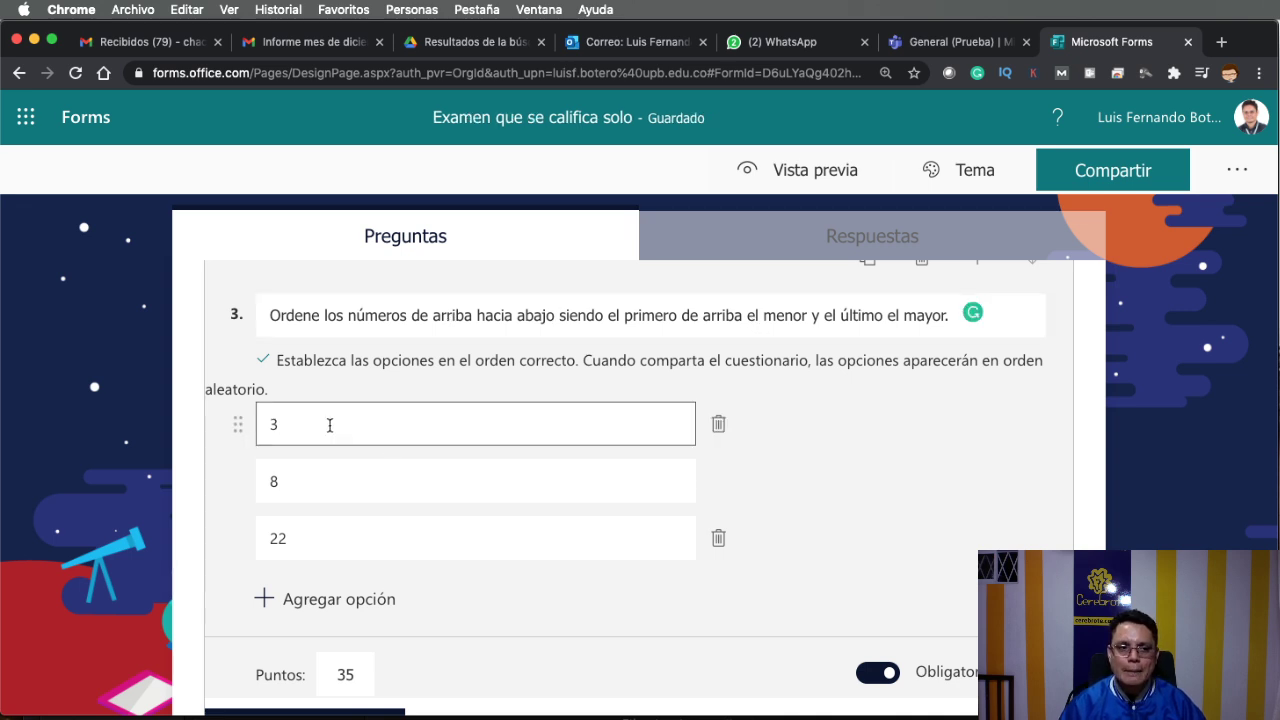
left_click(414, 538)
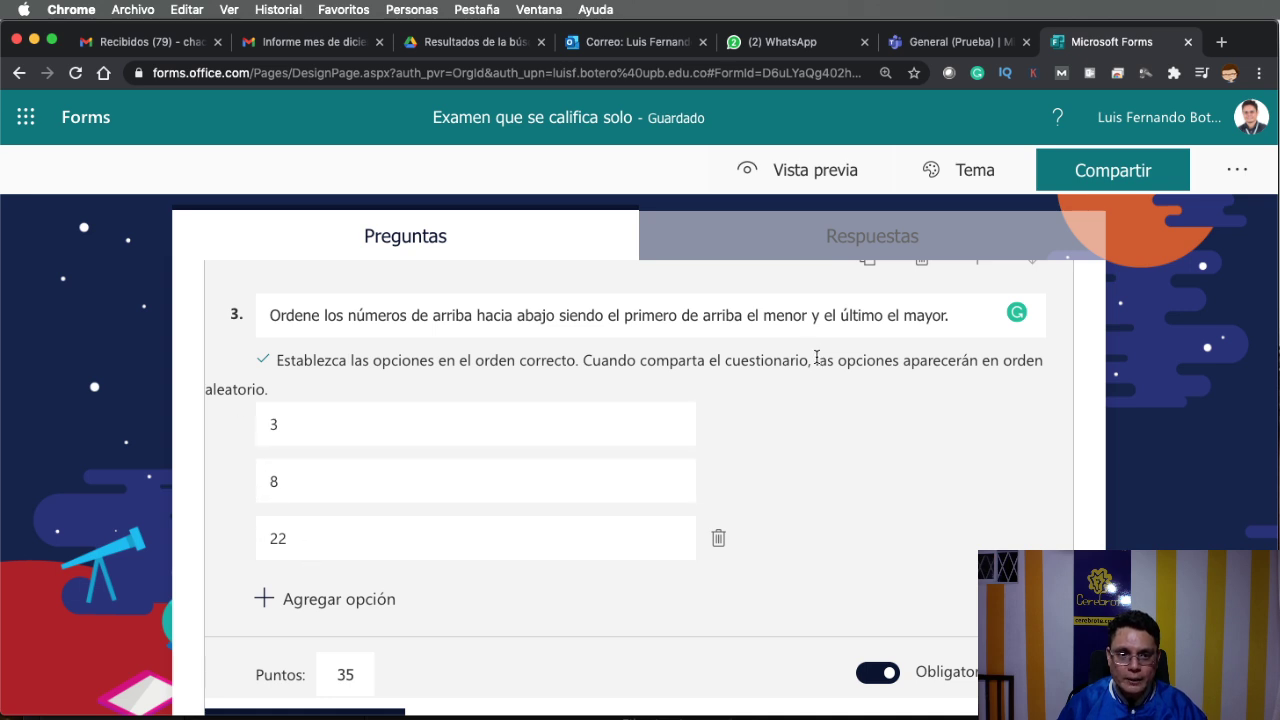
left_click_drag(815, 360, 467, 383)
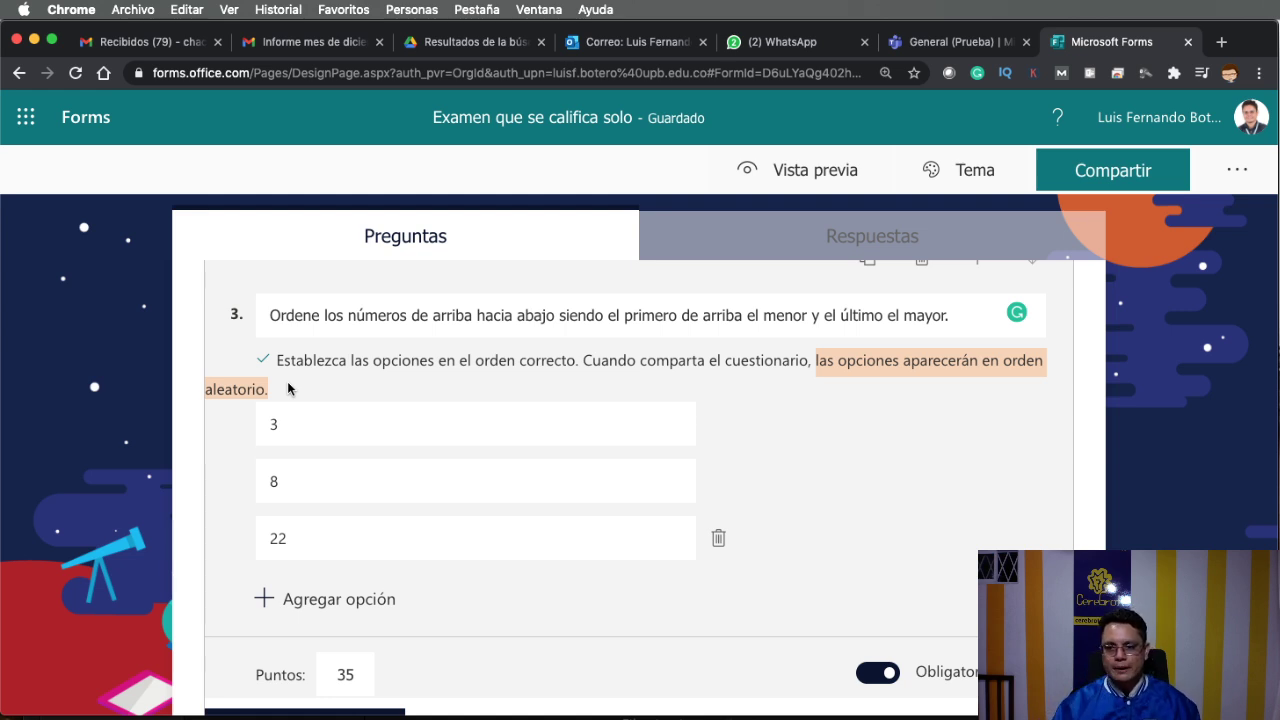
- Review questions 1 to 3 with their correct answers and points, and check the quiz's total points
scroll(839, 533, "down", 3)
scroll(840, 535, "up", 5)
scroll(840, 535, "up", 10)
scroll(839, 533, "down", 3)
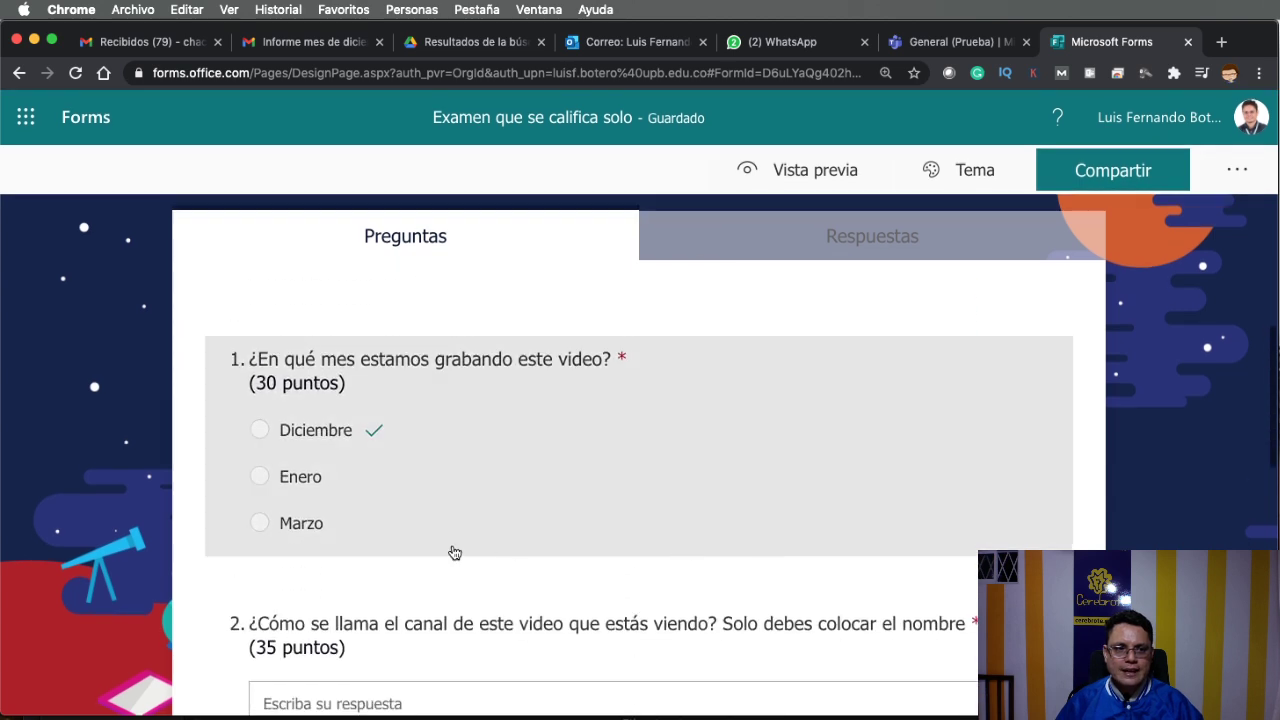
left_click(392, 380)
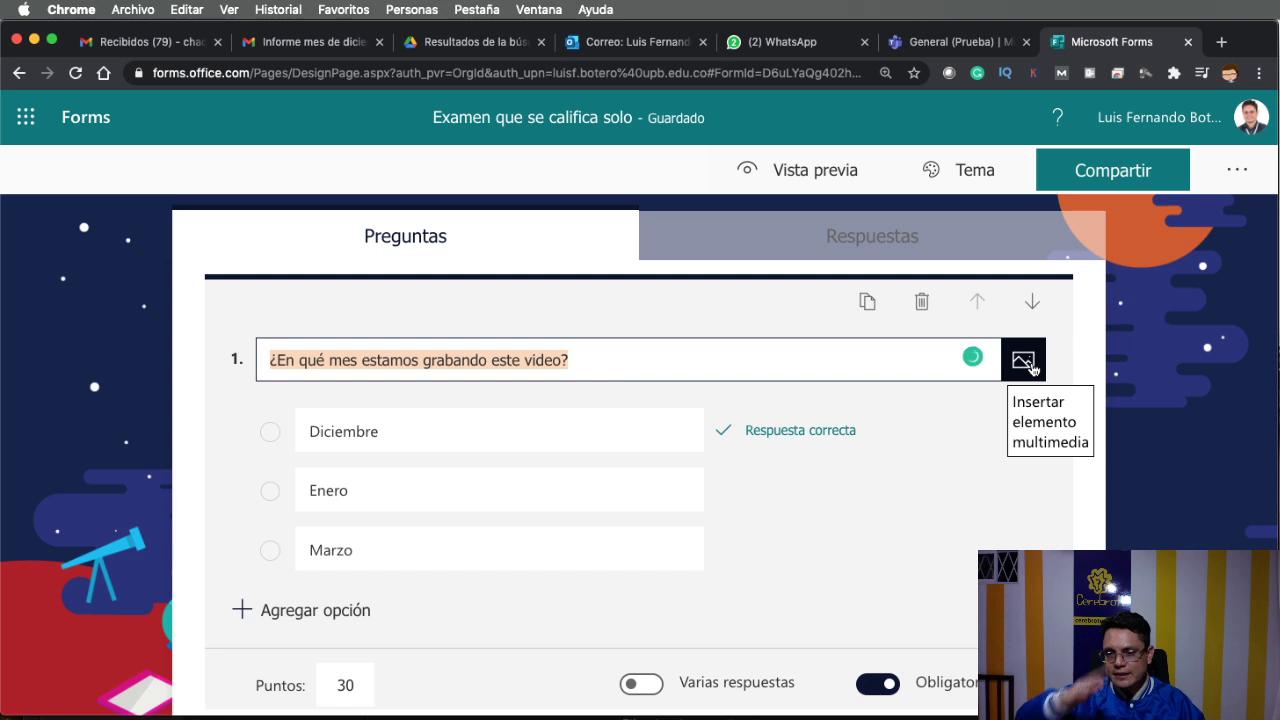
scroll(621, 437, "down", 2)
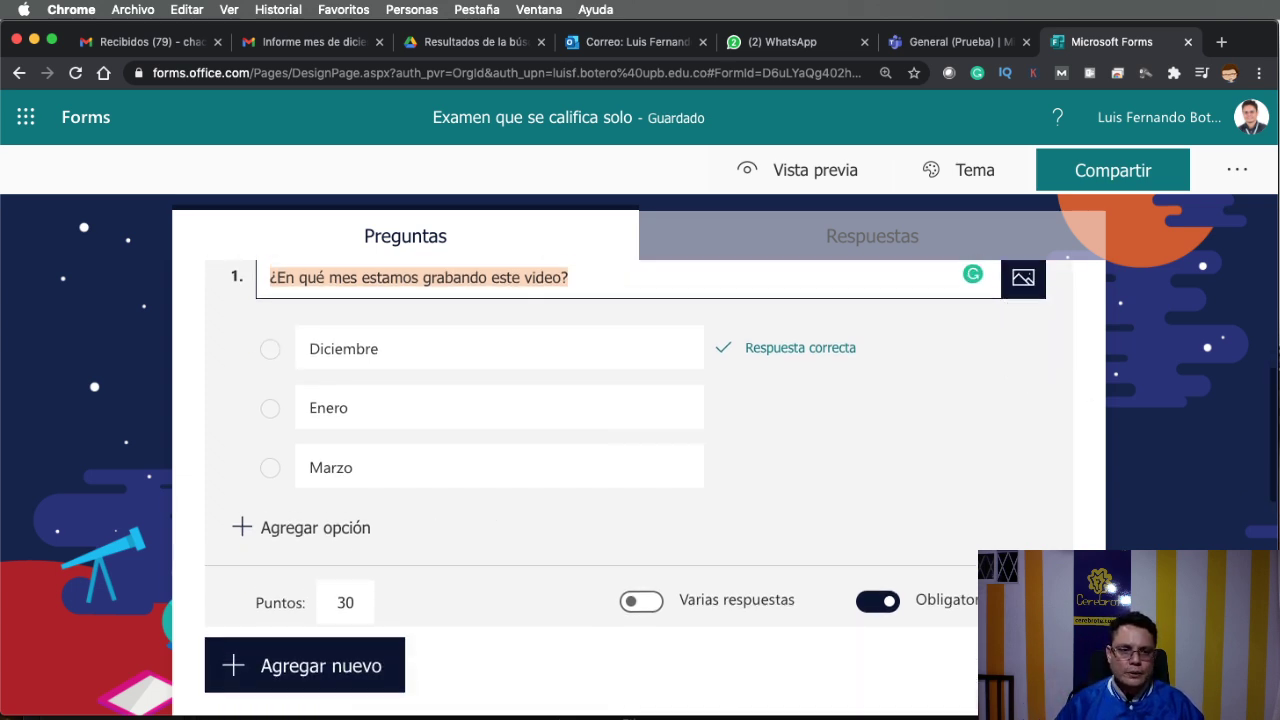
scroll(916, 582, "down", 8)
scroll(520, 409, "down", 3)
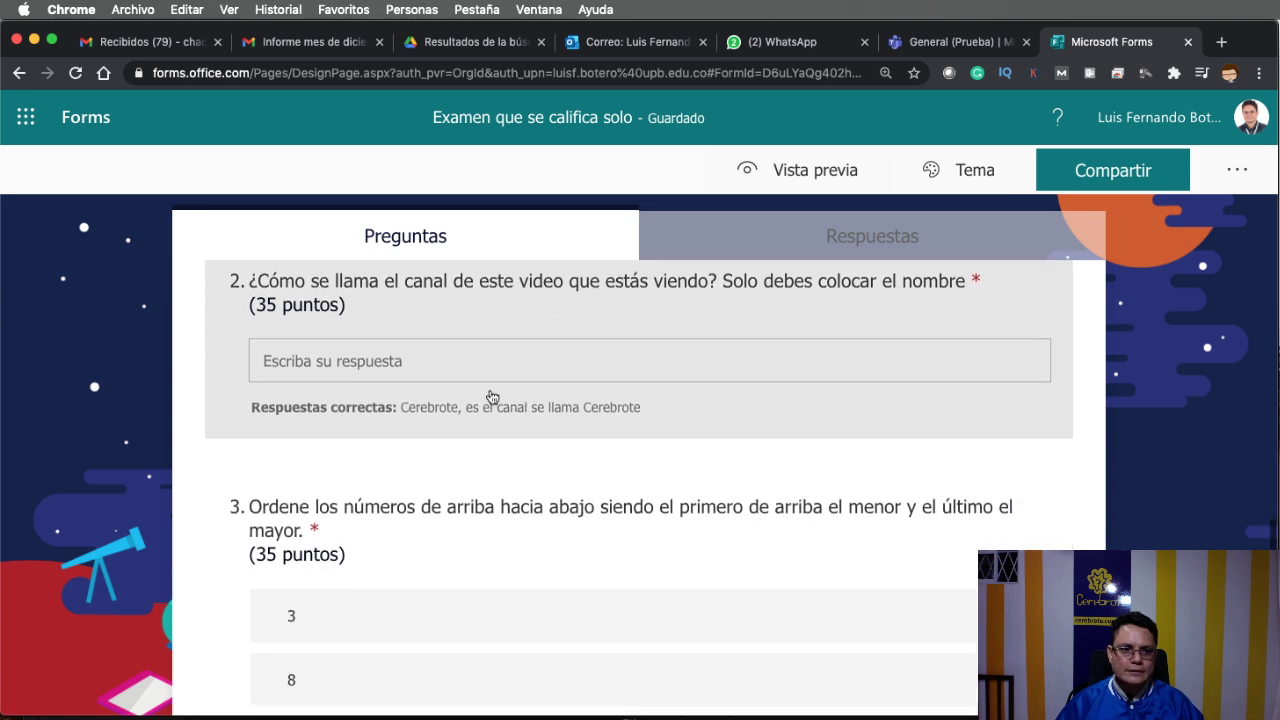
left_click(452, 285)
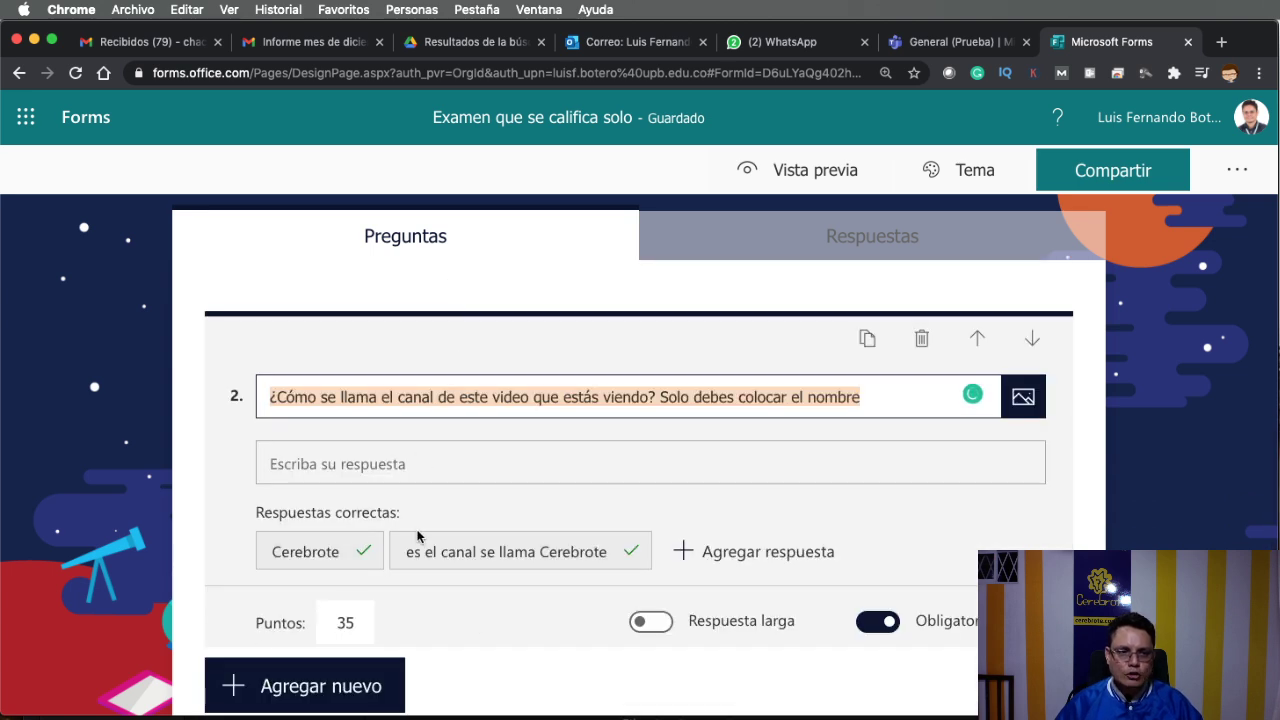
scroll(744, 467, "down", 10)
left_click(429, 343)
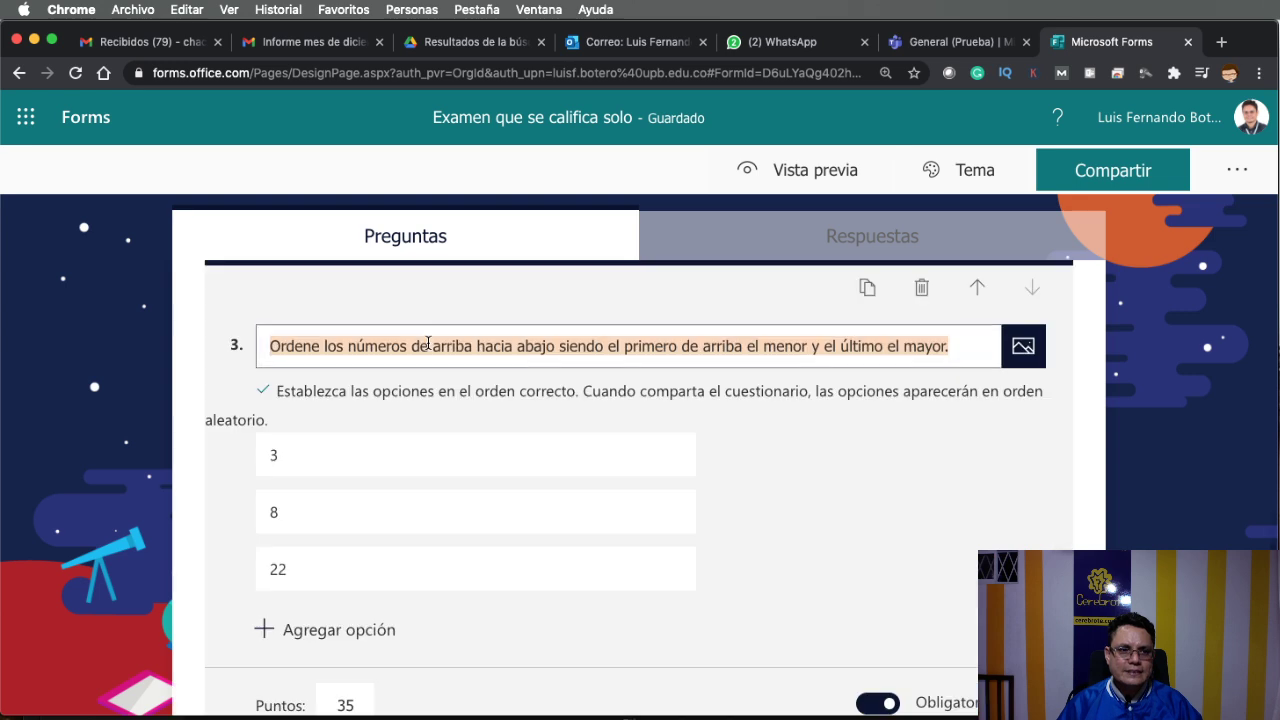
scroll(511, 580, "down", 3)
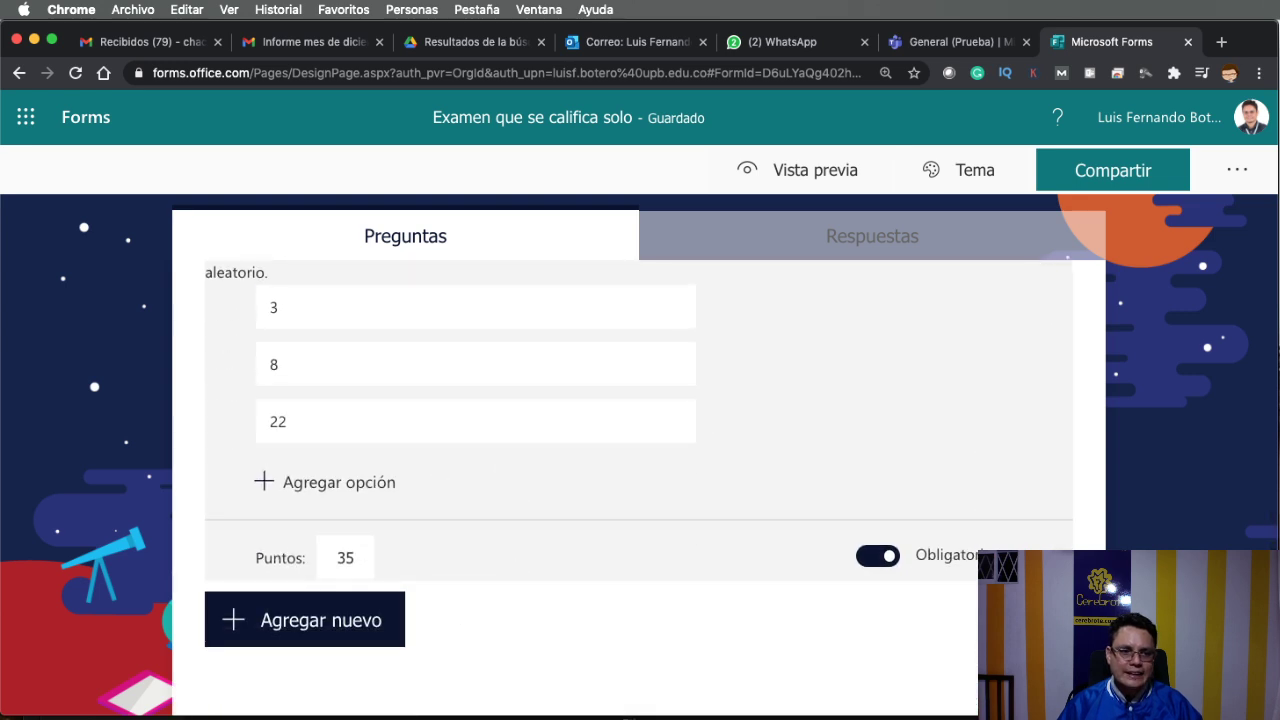
scroll(640, 450, "up", 15)
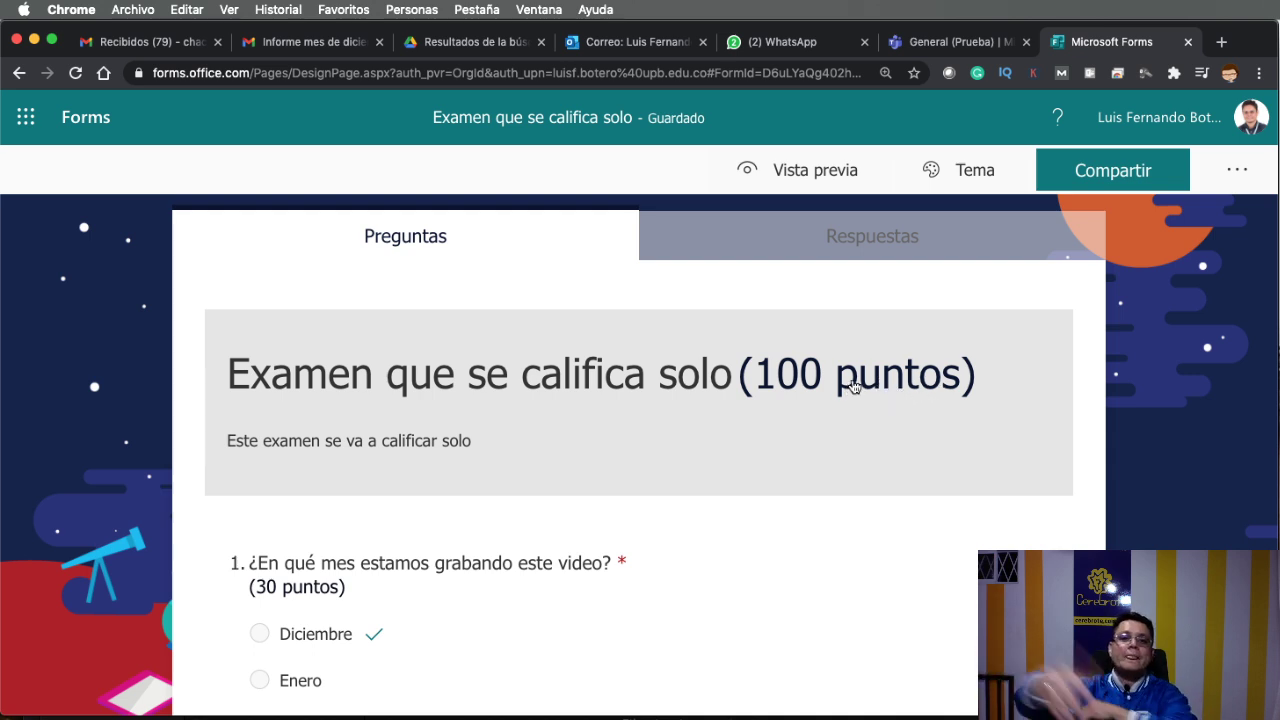
scroll(987, 450, "down", 10)
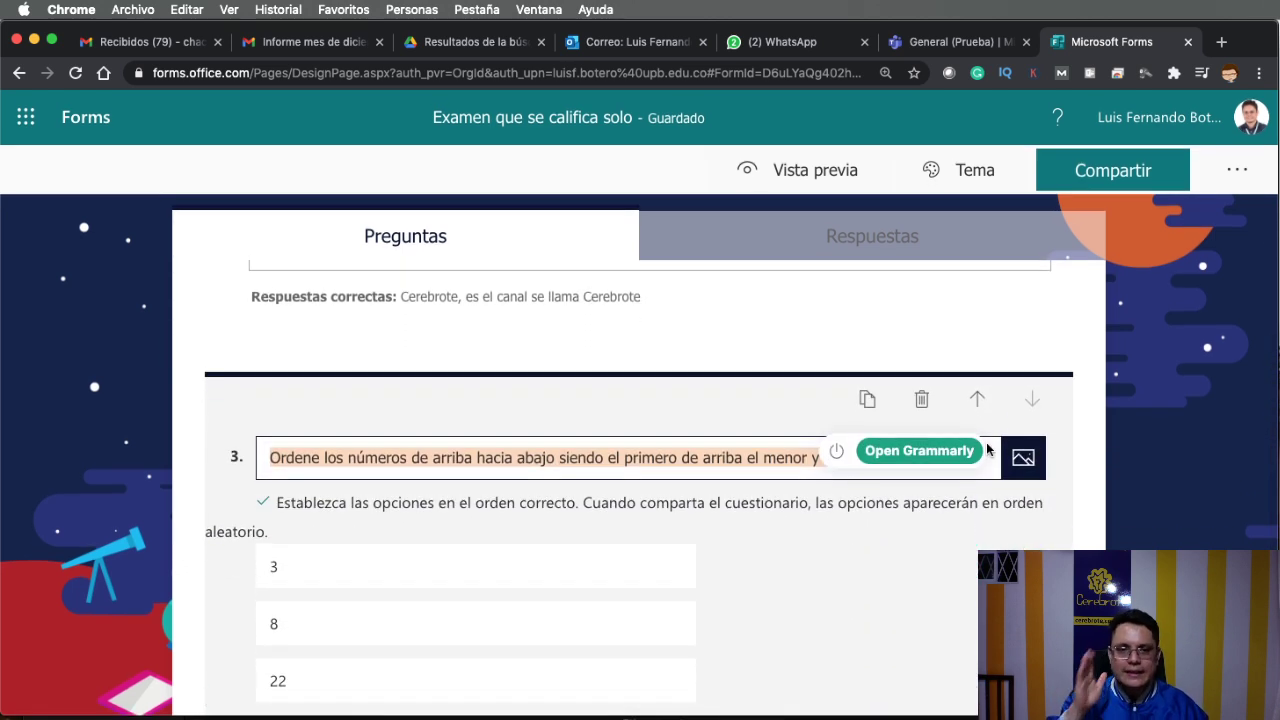
scroll(1078, 481, "down", 5)
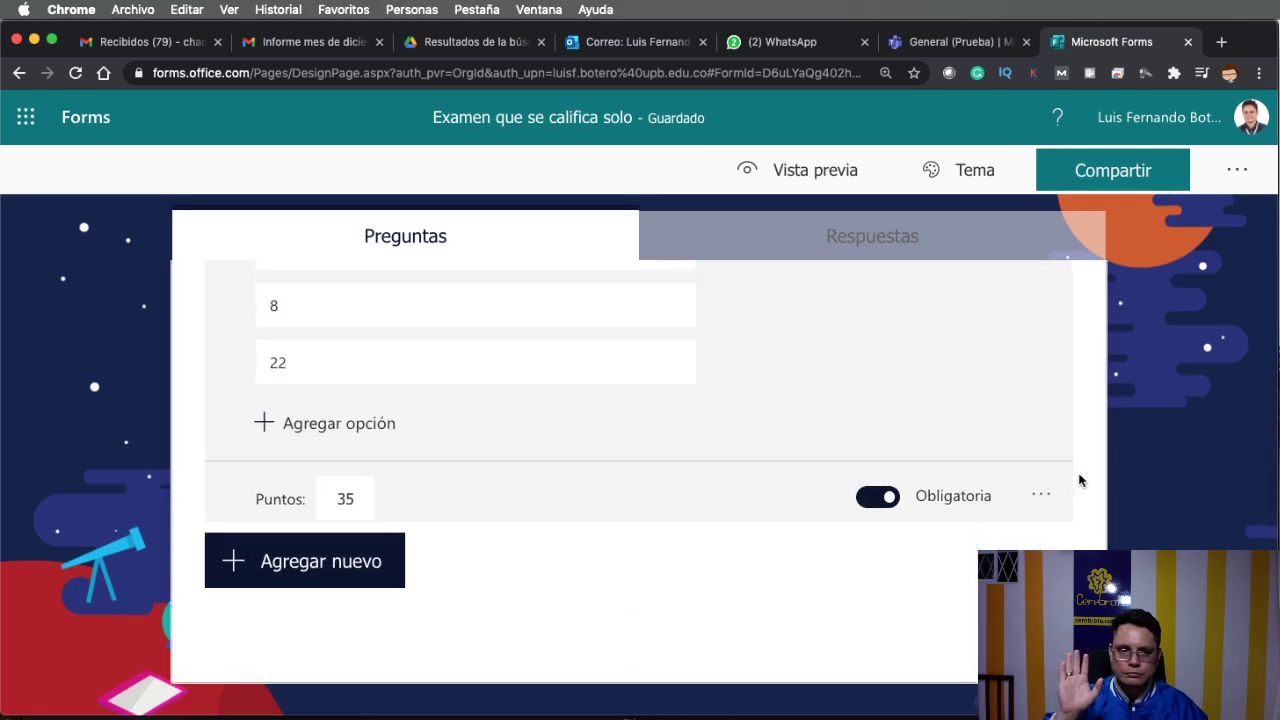
scroll(1078, 481, "up", 15)
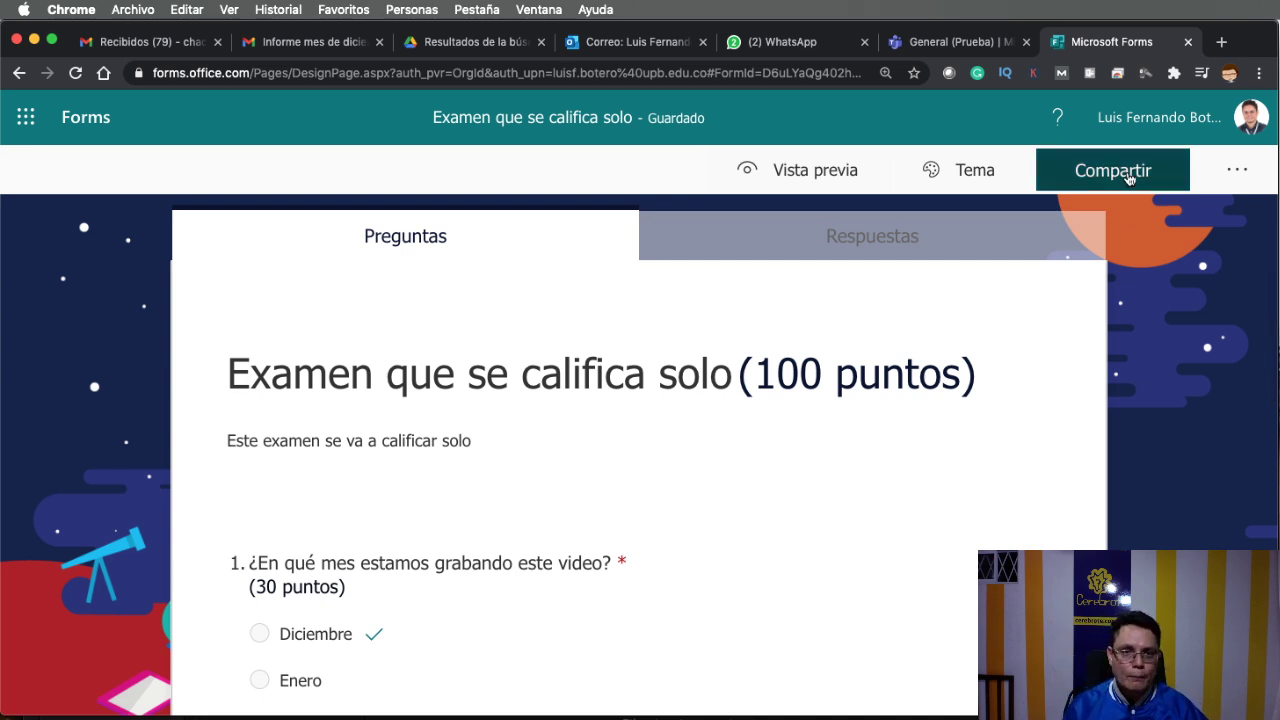
- Preview the quiz as a respondent and enter "Palabras" as a test answer to the channel-name question
left_click(808, 170)
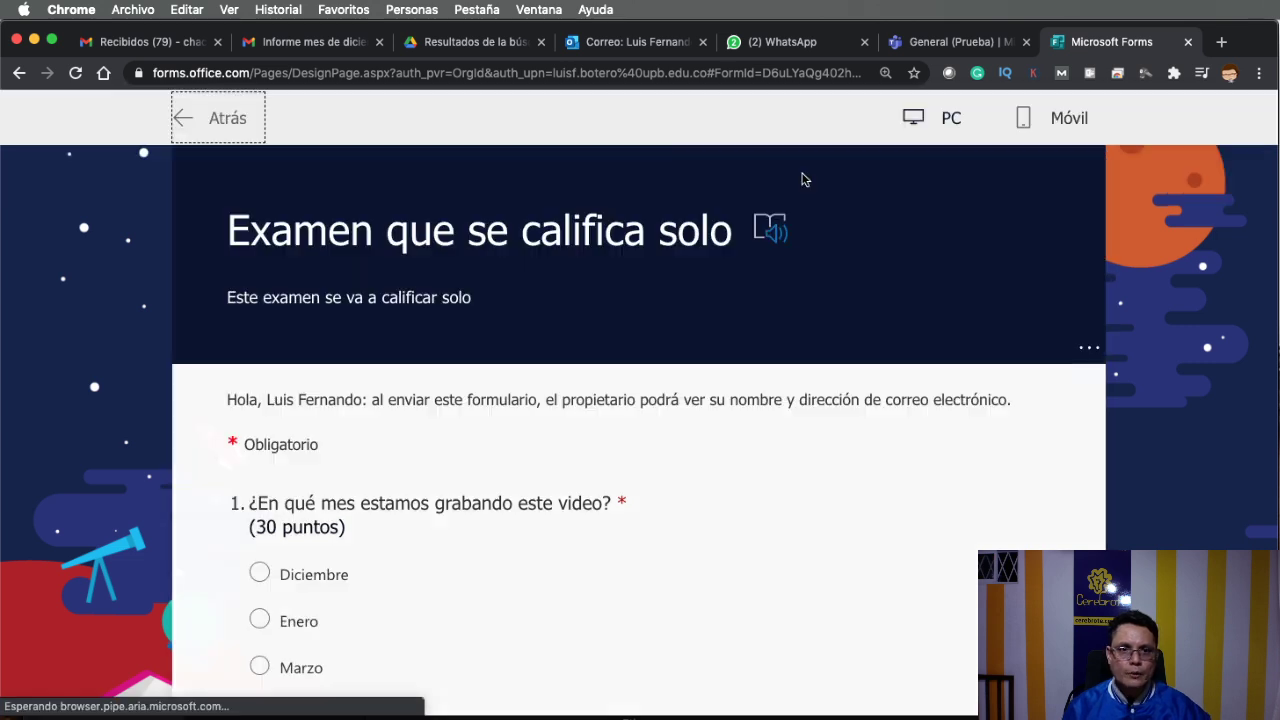
scroll(950, 430, "down", 2)
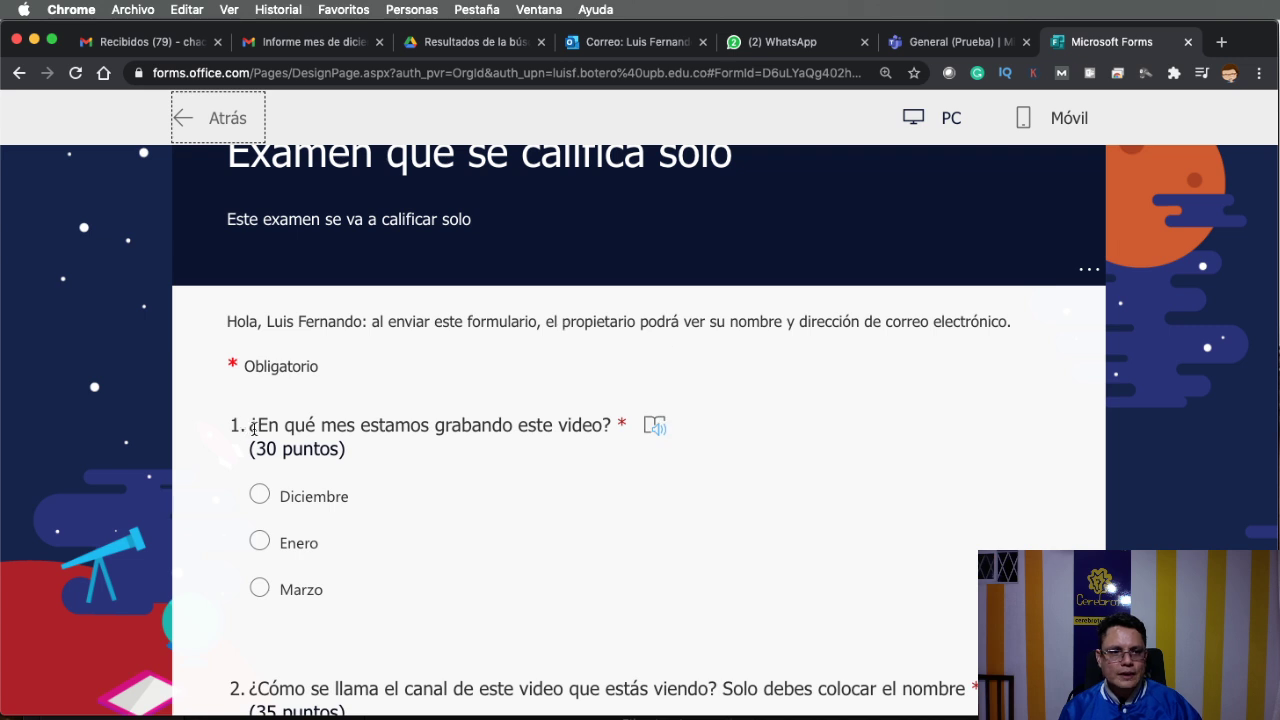
scroll(582, 430, "down", 3)
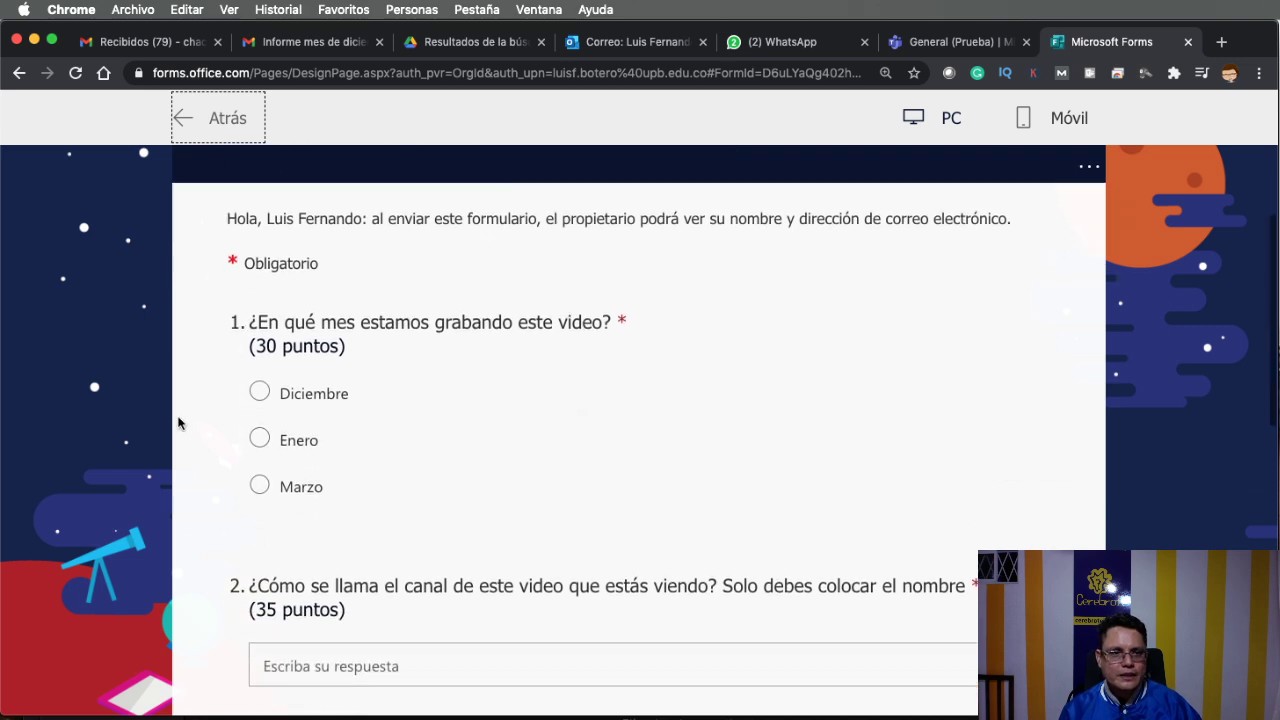
scroll(491, 471, "down", 5)
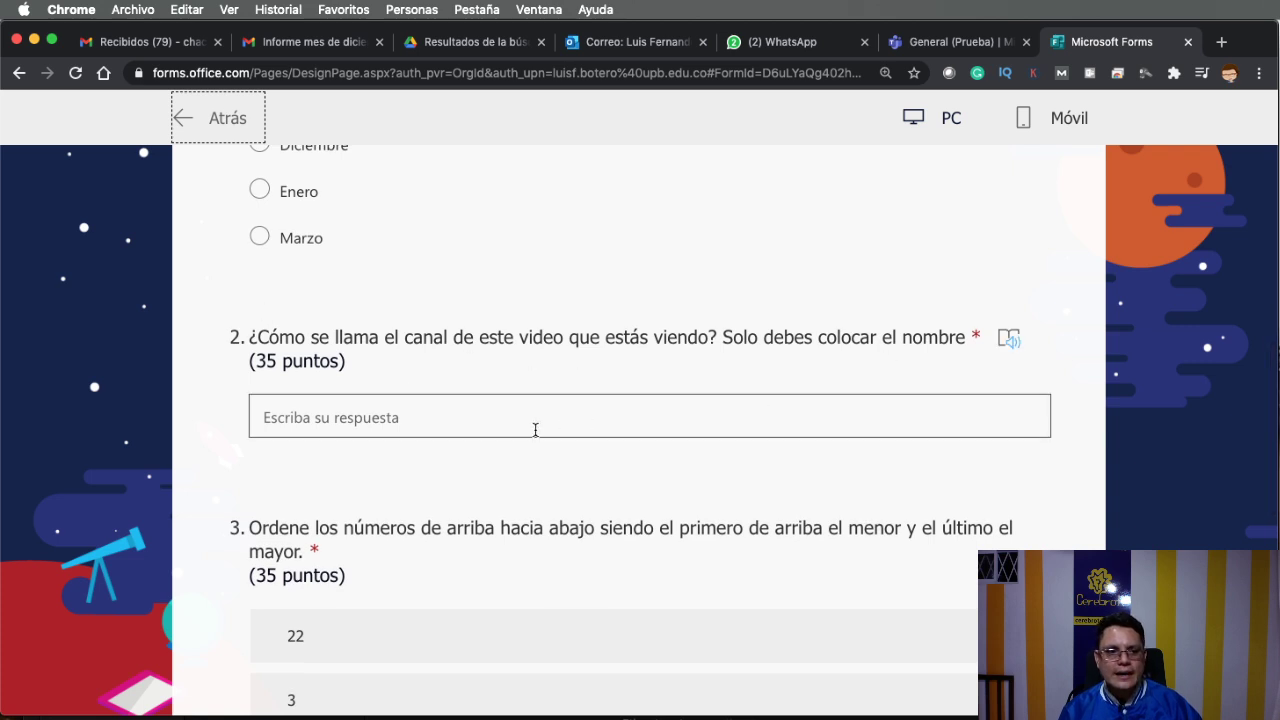
left_click(434, 429)
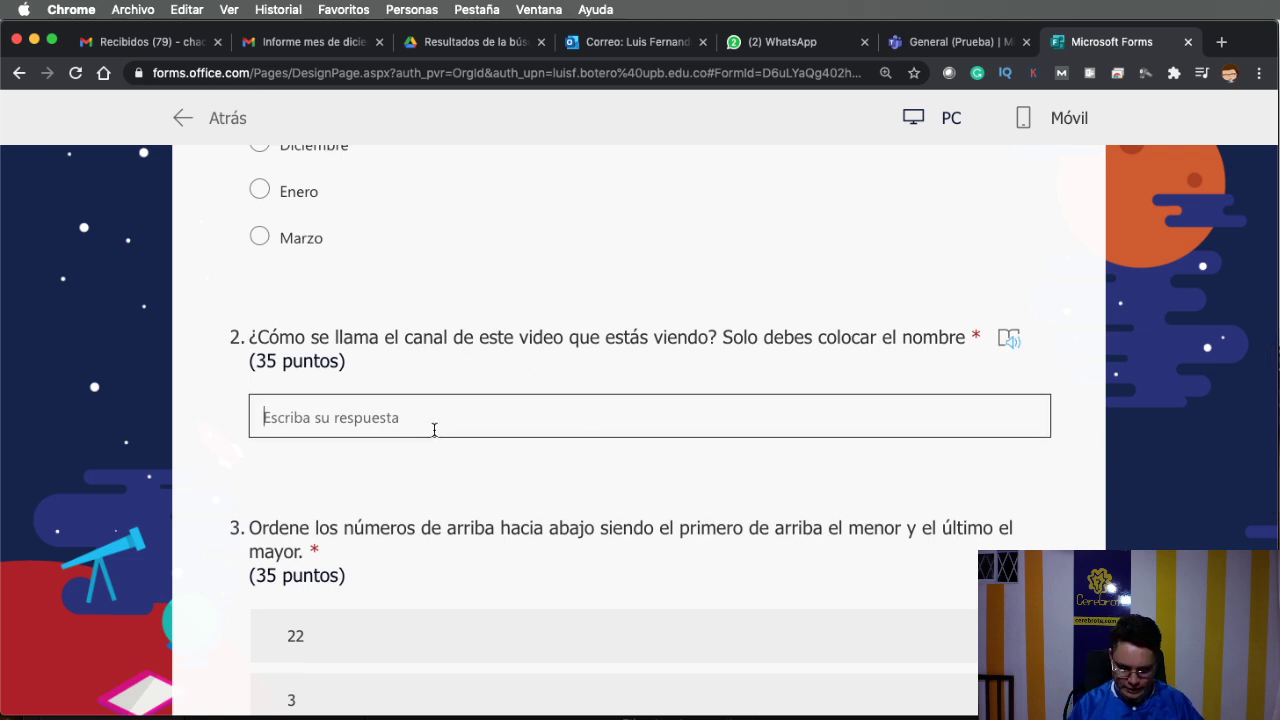
type("Palabras")
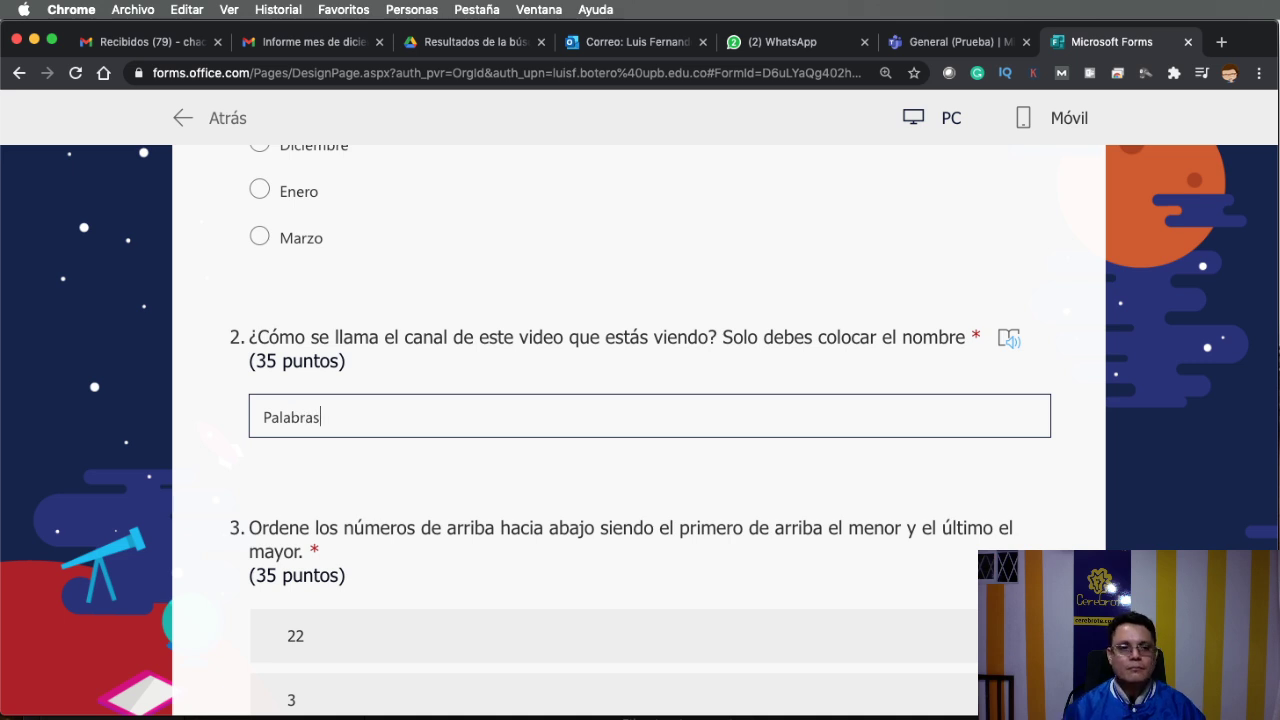
- Rank the preview's ordering question as 3, 8 and 22, and return to the quiz editor without submitting
scroll(400, 430, "down", 5)
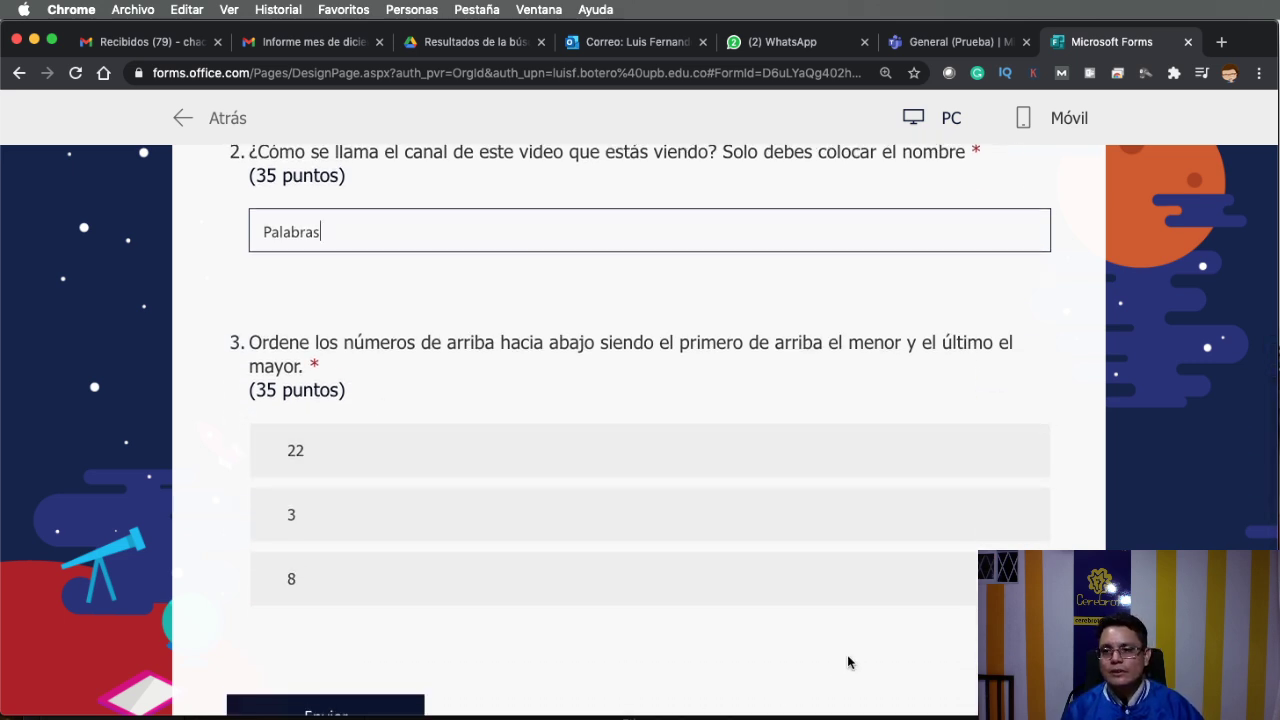
left_click_drag(423, 574, 434, 455)
left_click_drag(394, 531, 400, 455)
left_click_drag(397, 555, 403, 460)
left_click_drag(417, 528, 419, 581)
scroll(479, 643, "down", 3)
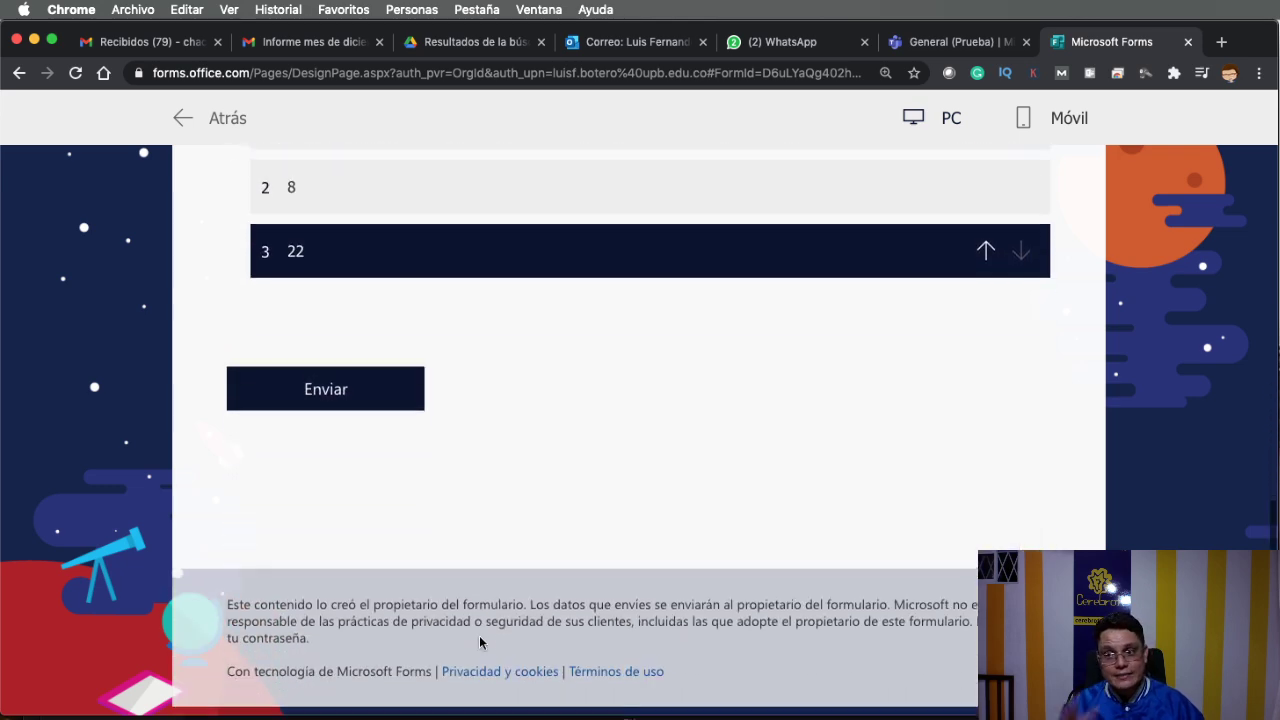
scroll(479, 640, "up", 15)
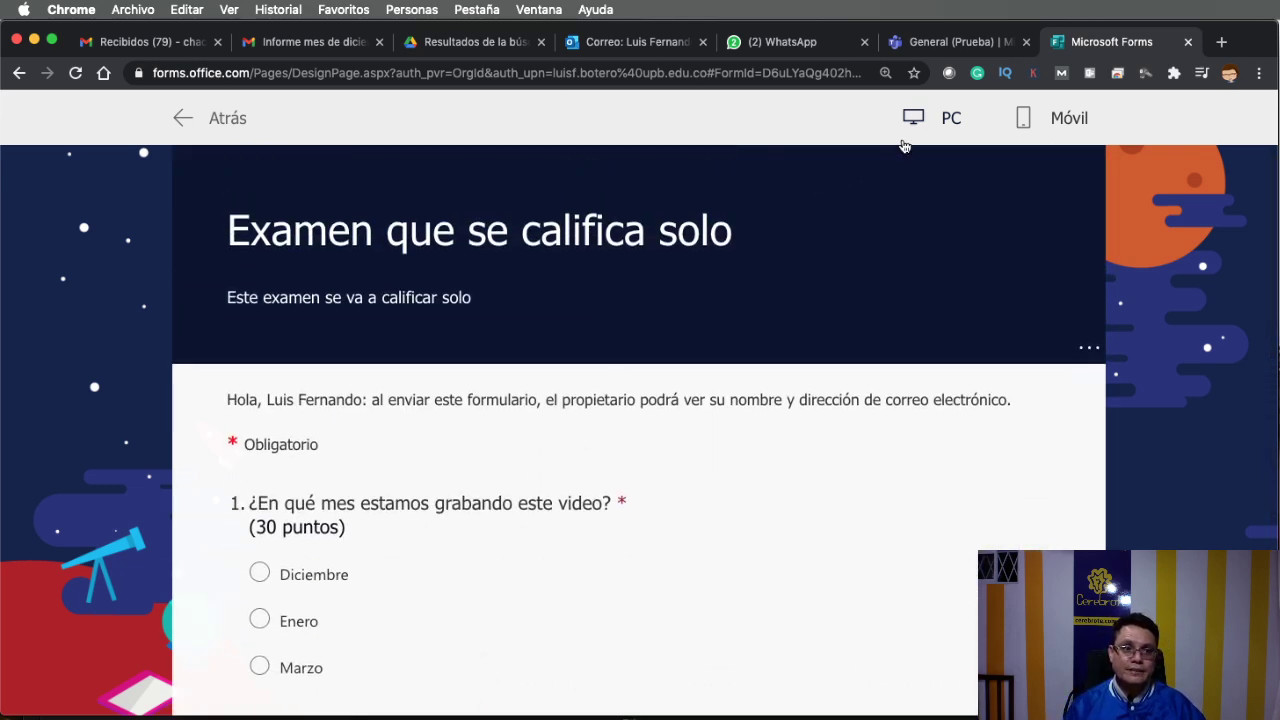
left_click(183, 120)
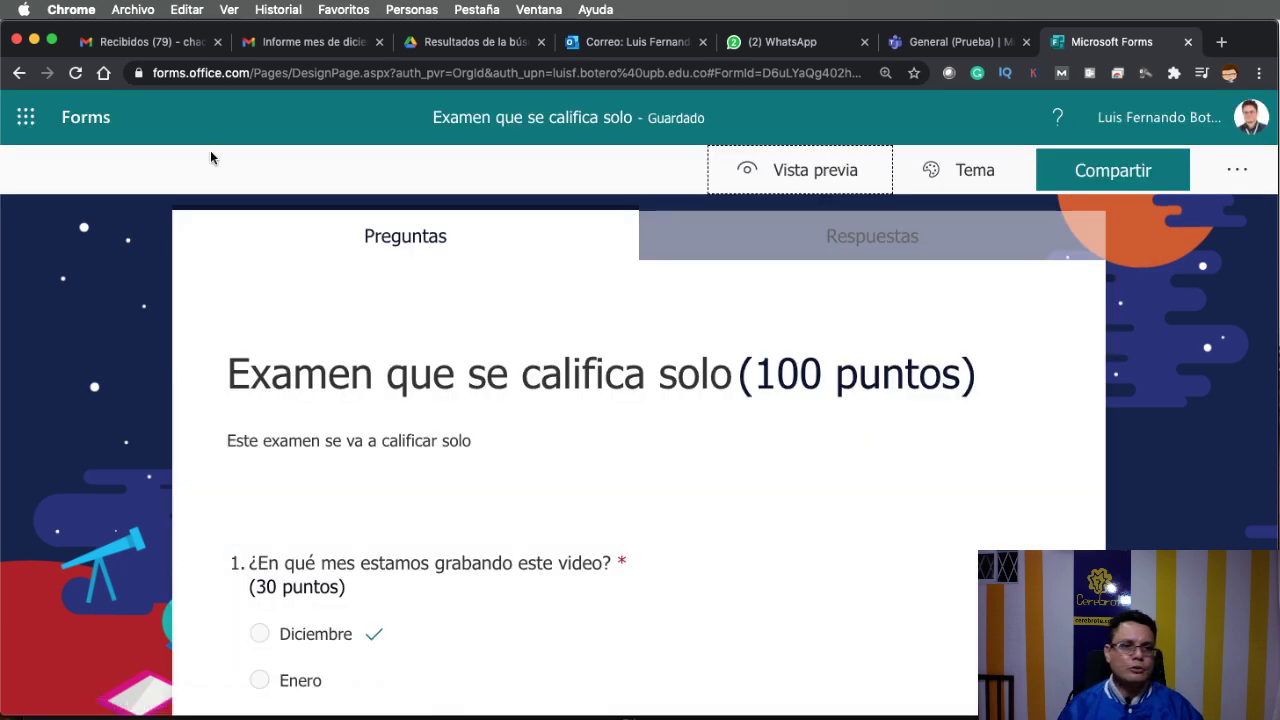
- In the quiz settings, turn off "Mostrar resultados automáticamente" so that results are shown only after manual review
scroll(709, 423, "down", 10)
scroll(714, 425, "up", 10)
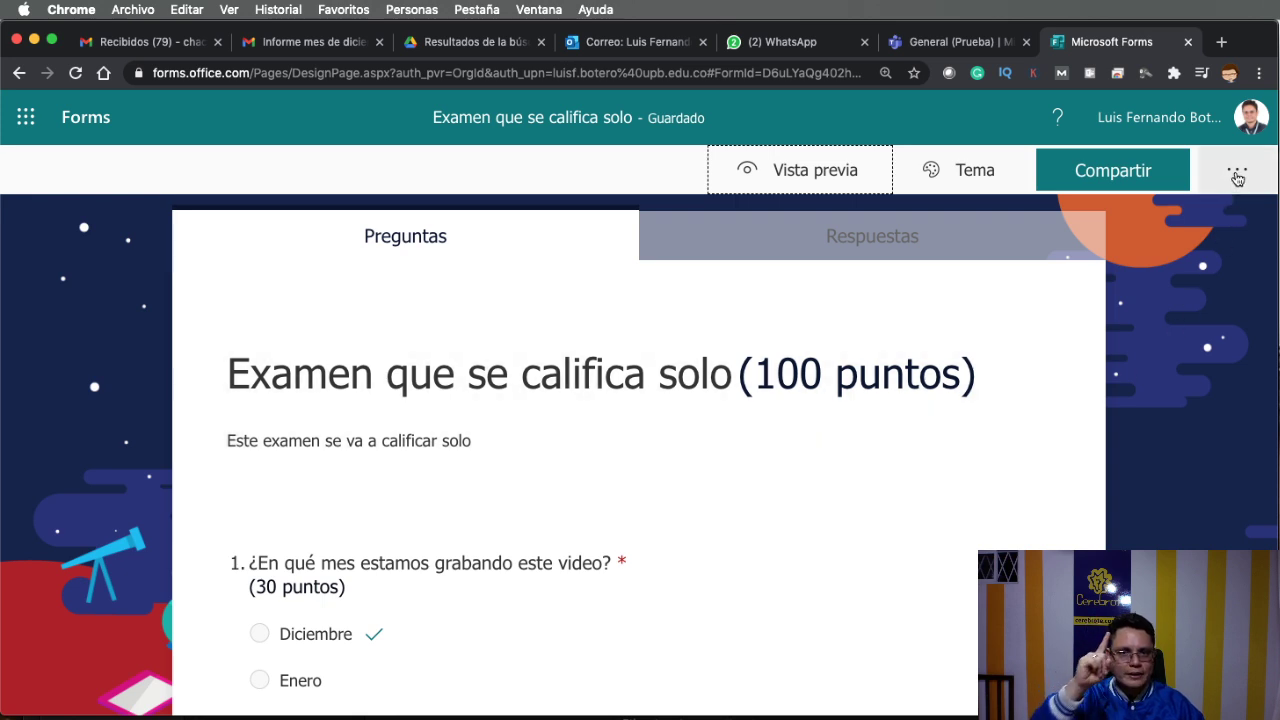
left_click(1238, 178)
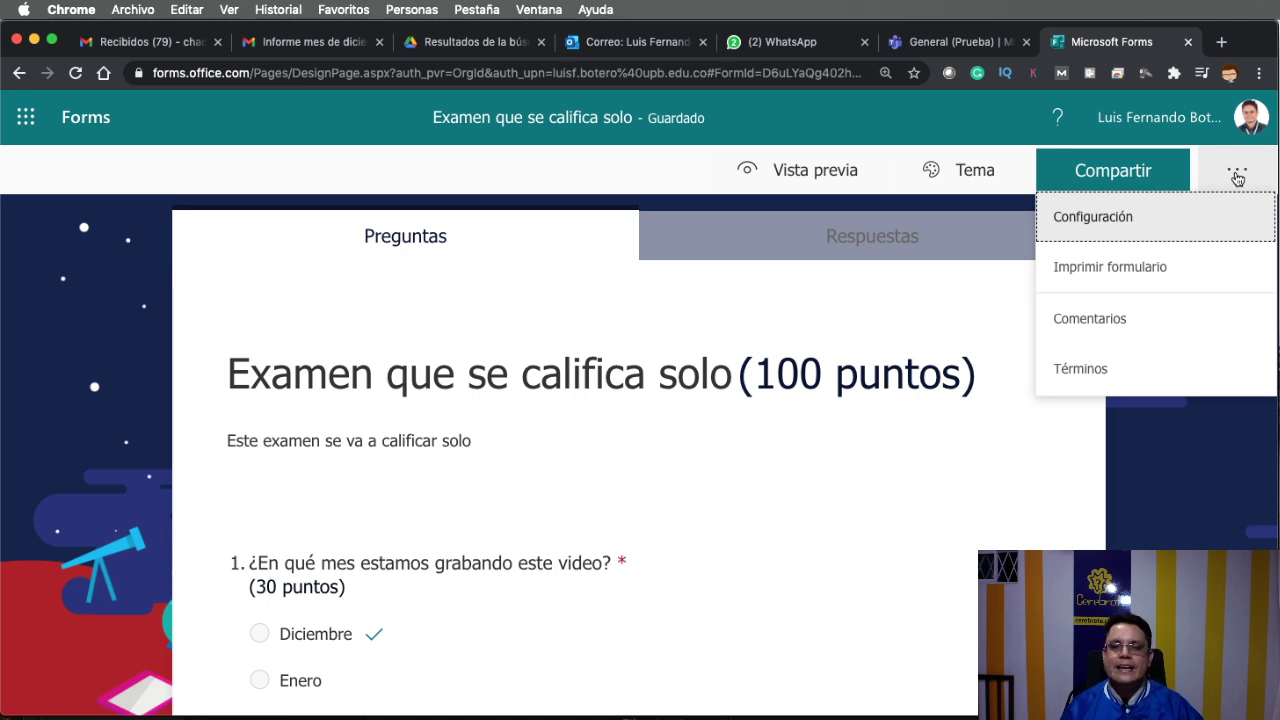
left_click(1116, 228)
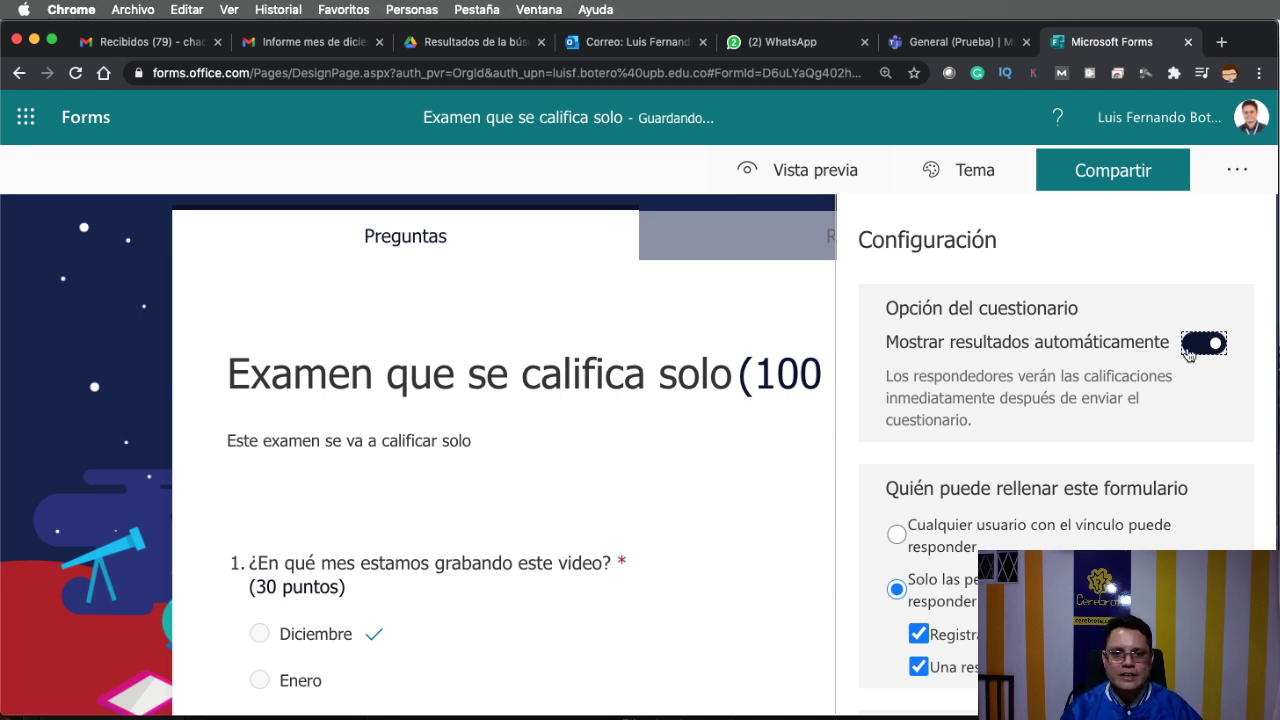
left_click(1203, 344)
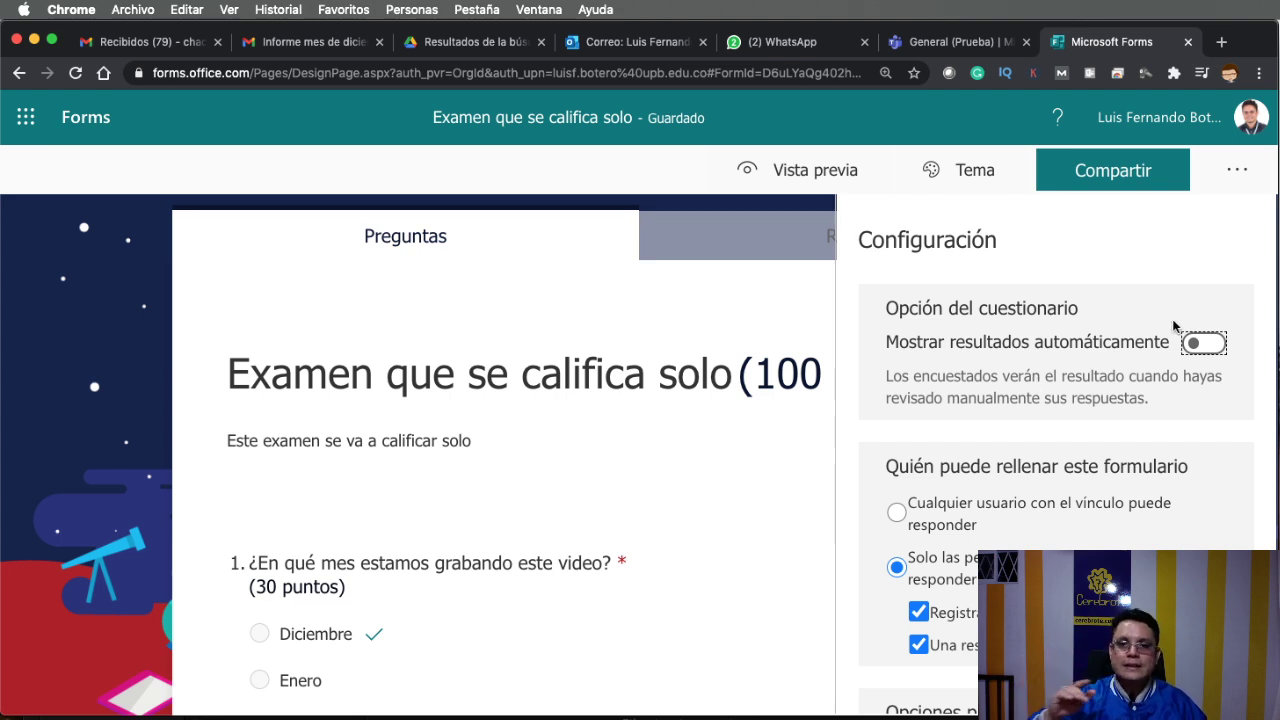
left_click(1205, 346)
left_click(1213, 346)
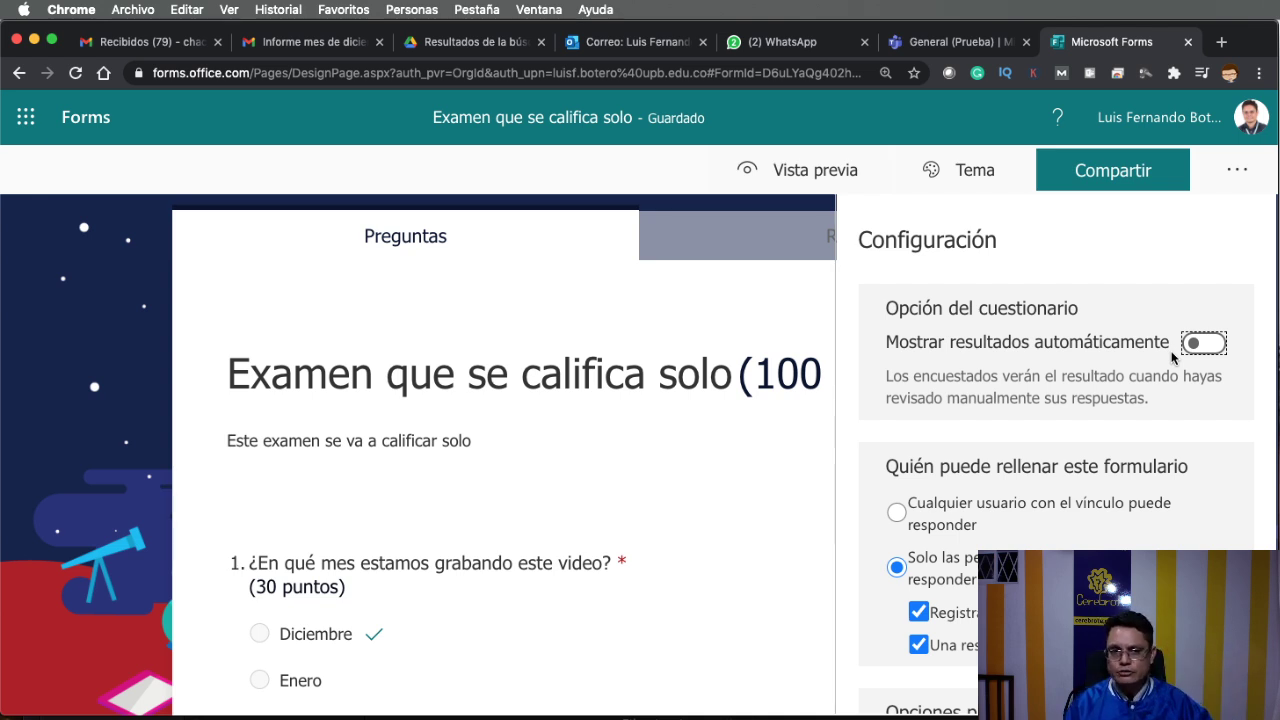
- Allow anyone with the link to respond and enable "Ordenar preguntas aleatoriamente" for all questions
scroll(1173, 357, "down", 3)
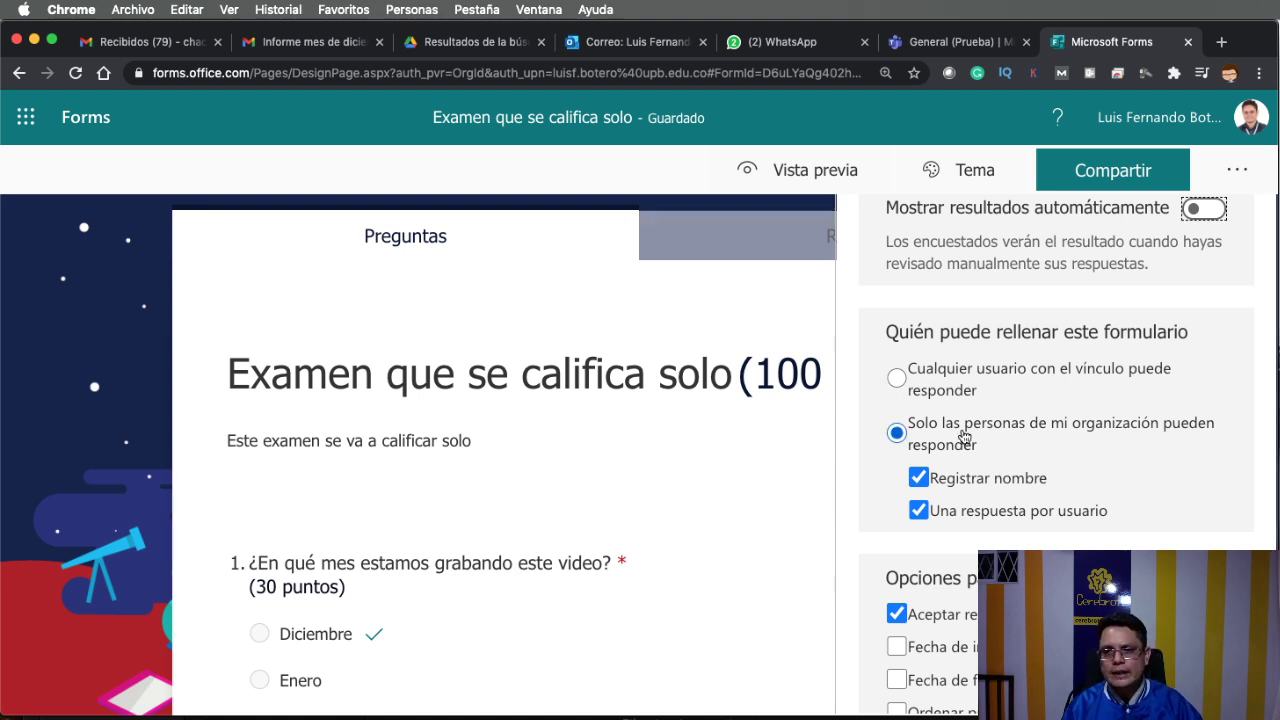
left_click(906, 381)
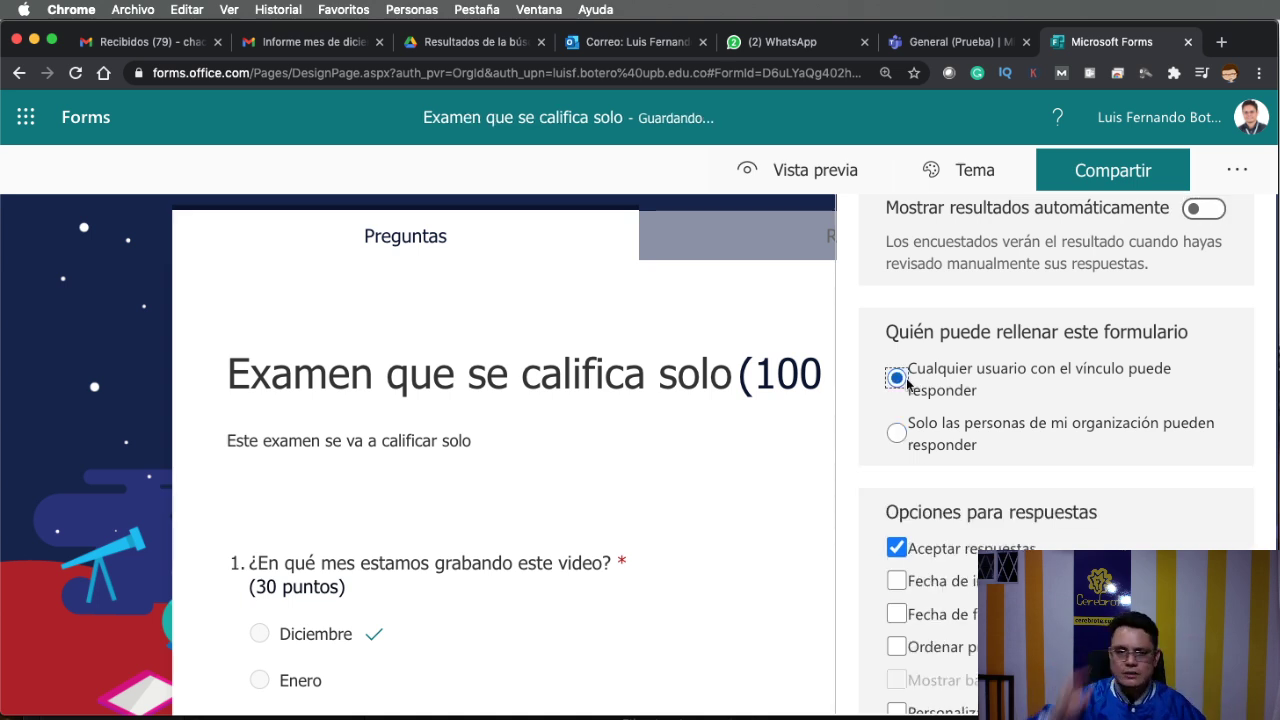
scroll(1000, 449, "down", 3)
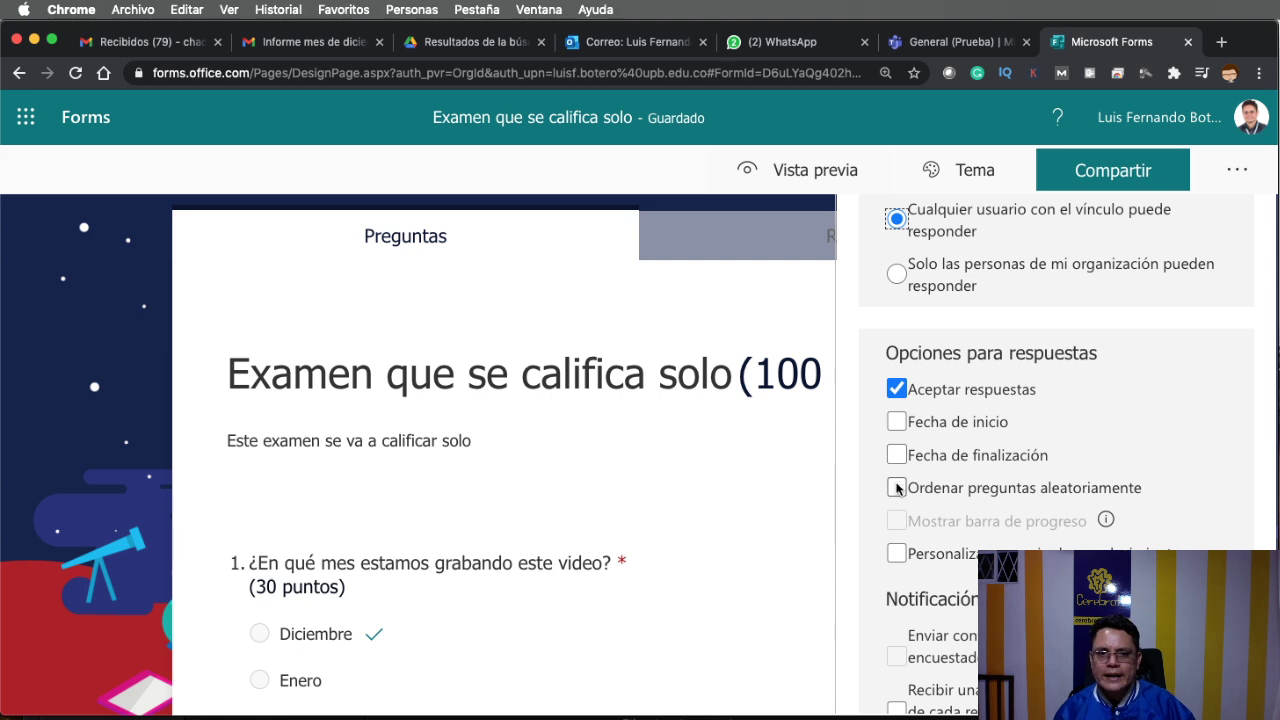
left_click(897, 489)
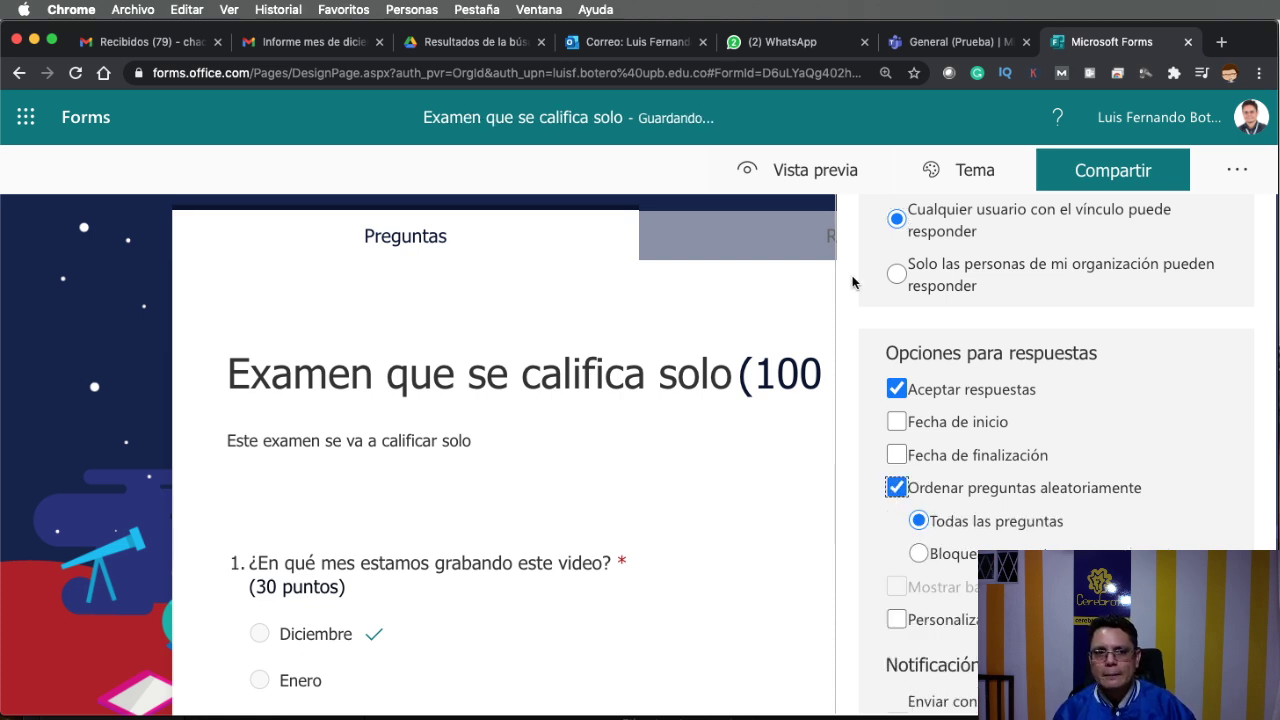
- Preview the quiz to check the randomized question order, and compare it with the order in the editor
left_click(825, 176)
scroll(871, 523, "down", 3)
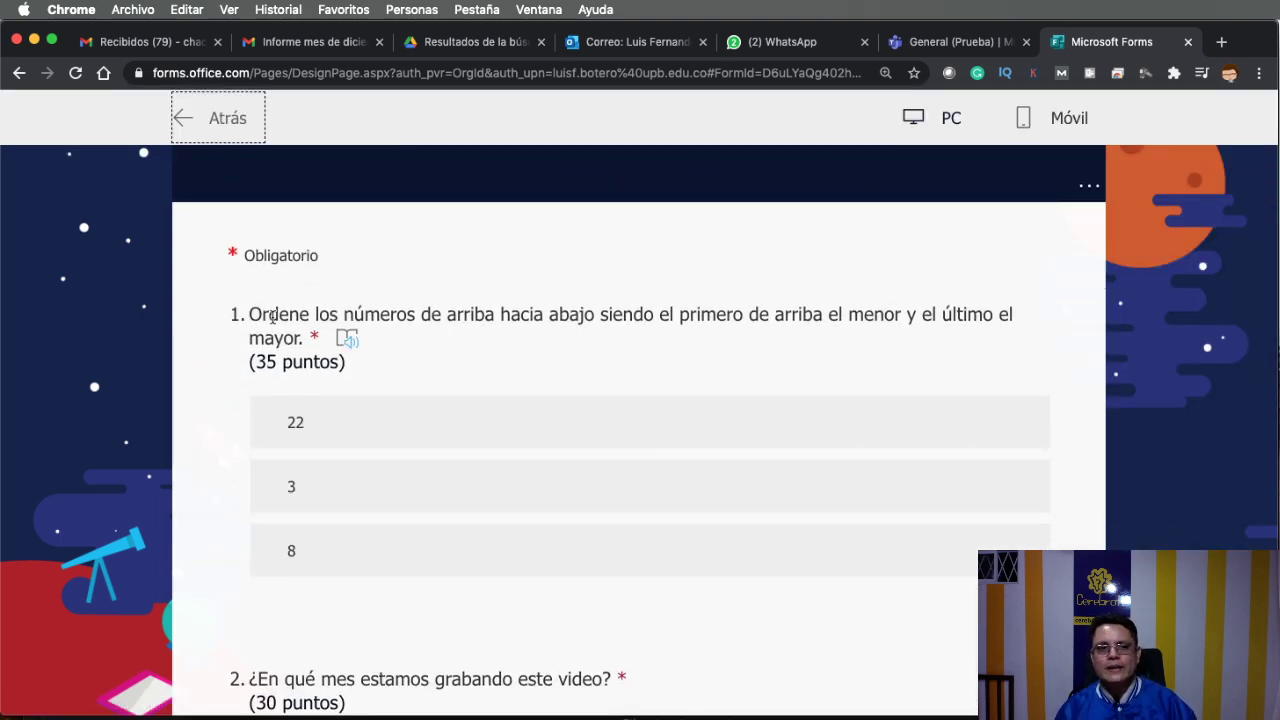
scroll(294, 330, "down", 5)
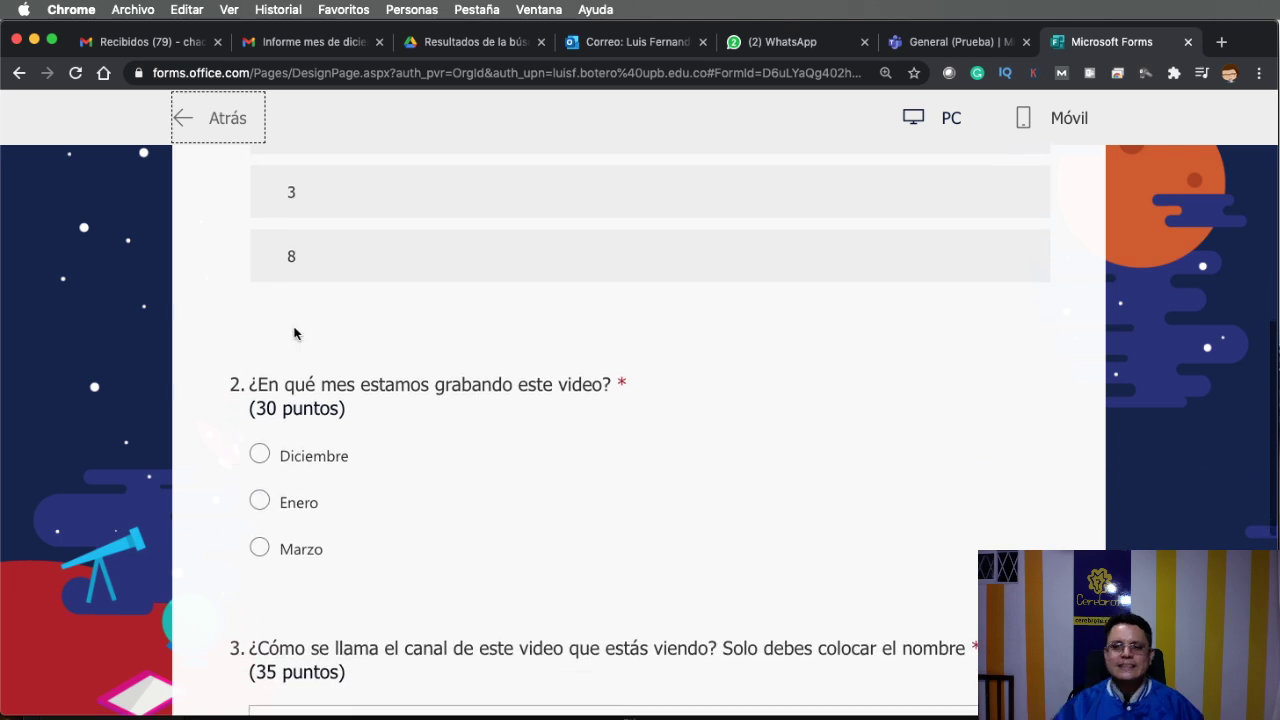
scroll(294, 333, "up", 5)
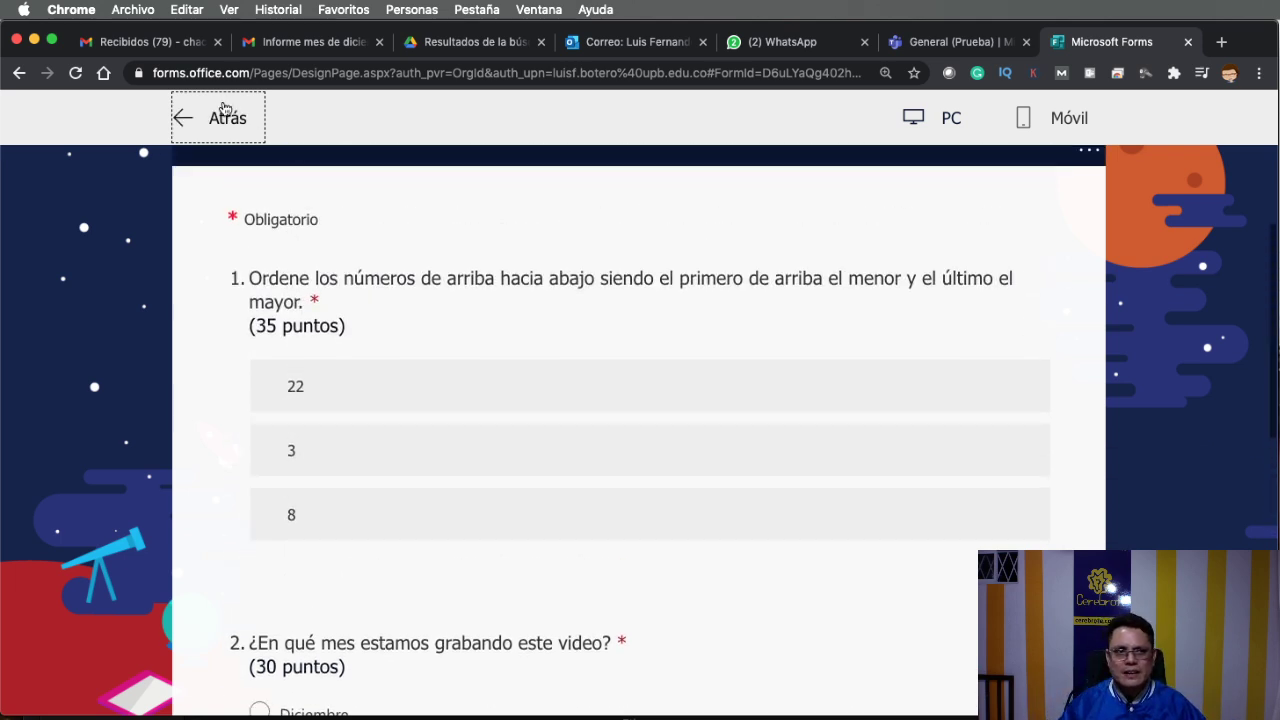
left_click(223, 120)
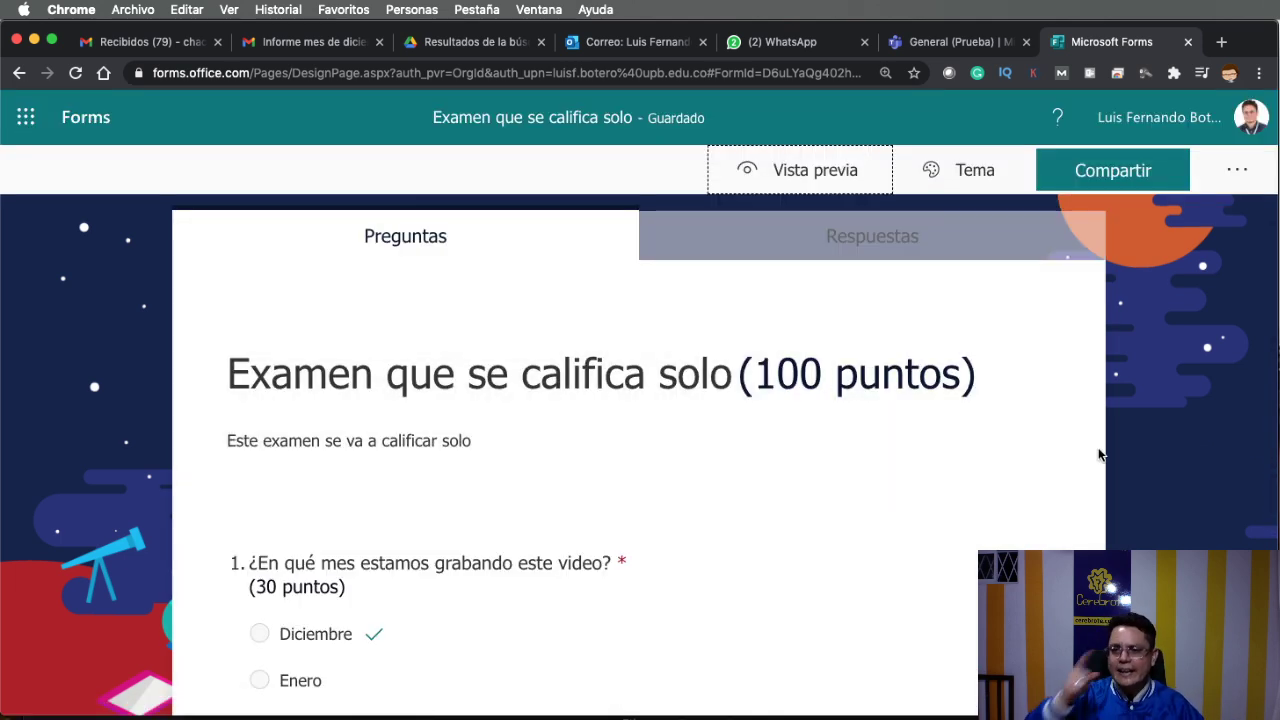
scroll(1098, 455, "down", 2)
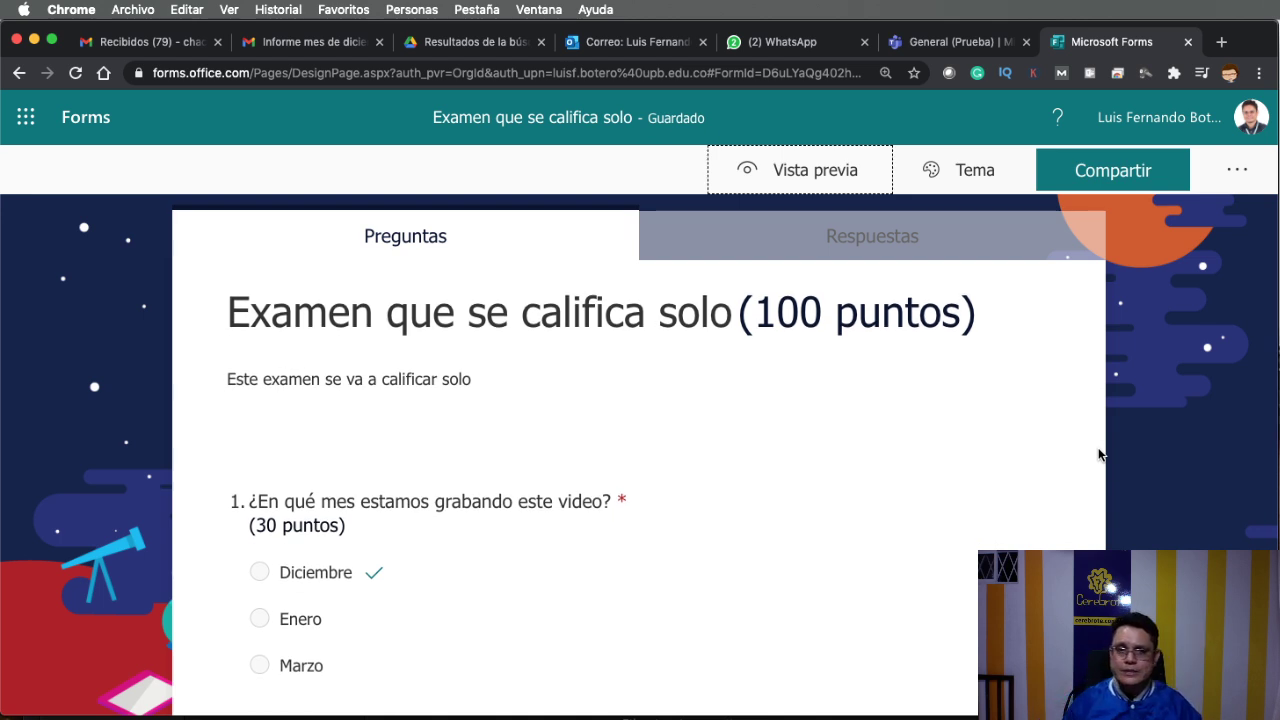
scroll(1098, 455, "down", 5)
scroll(1098, 455, "up", 7)
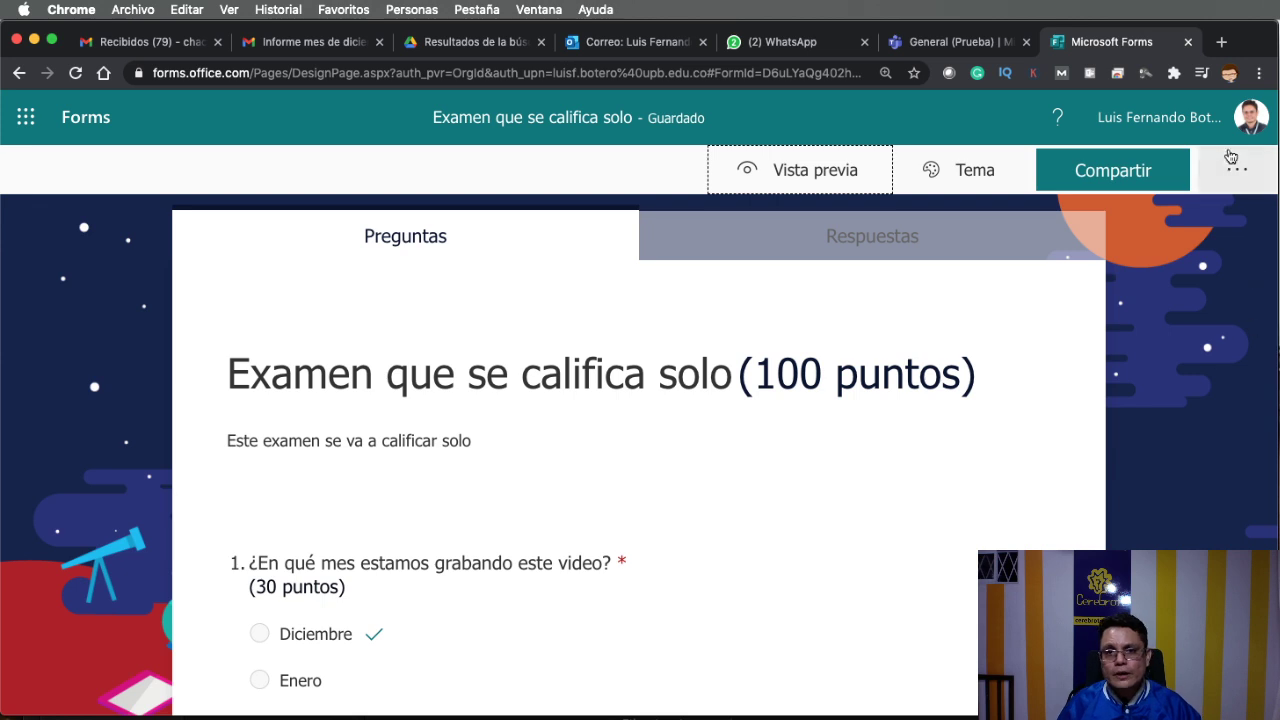
- Review the quiz settings for showing results, who can fill in the form, and the response options
left_click(1237, 170)
left_click(1090, 218)
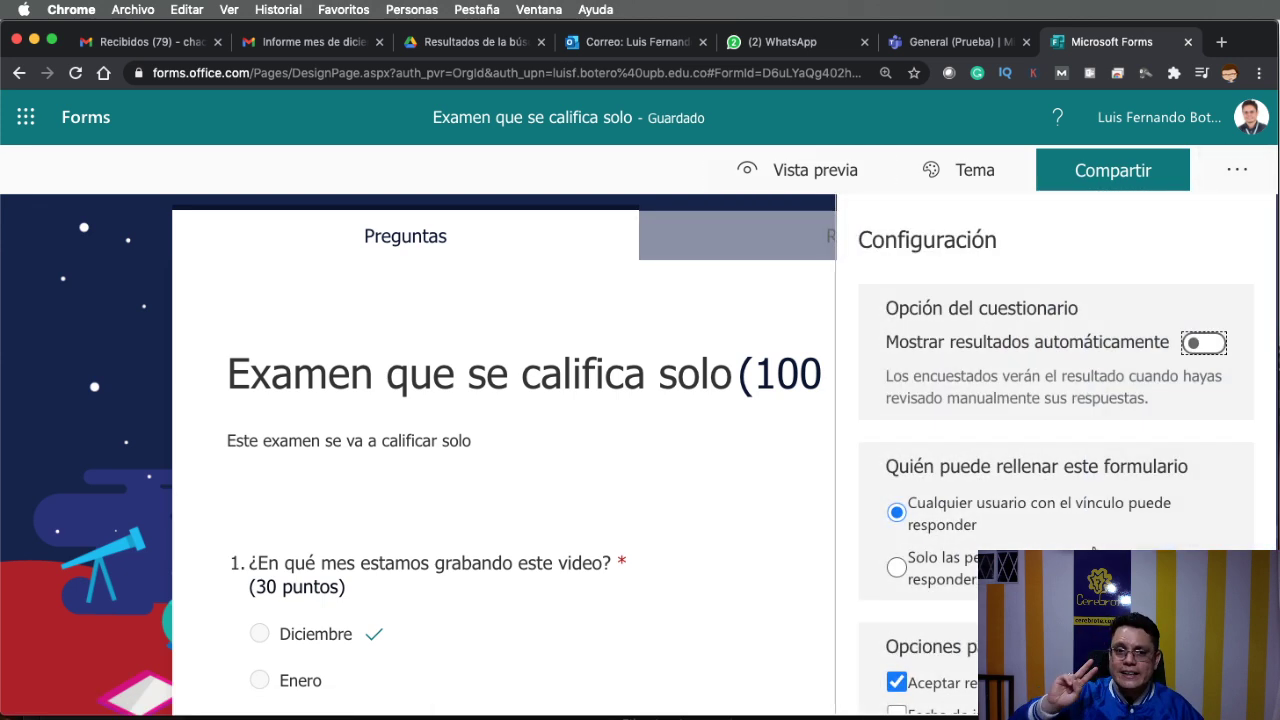
scroll(1094, 550, "down", 5)
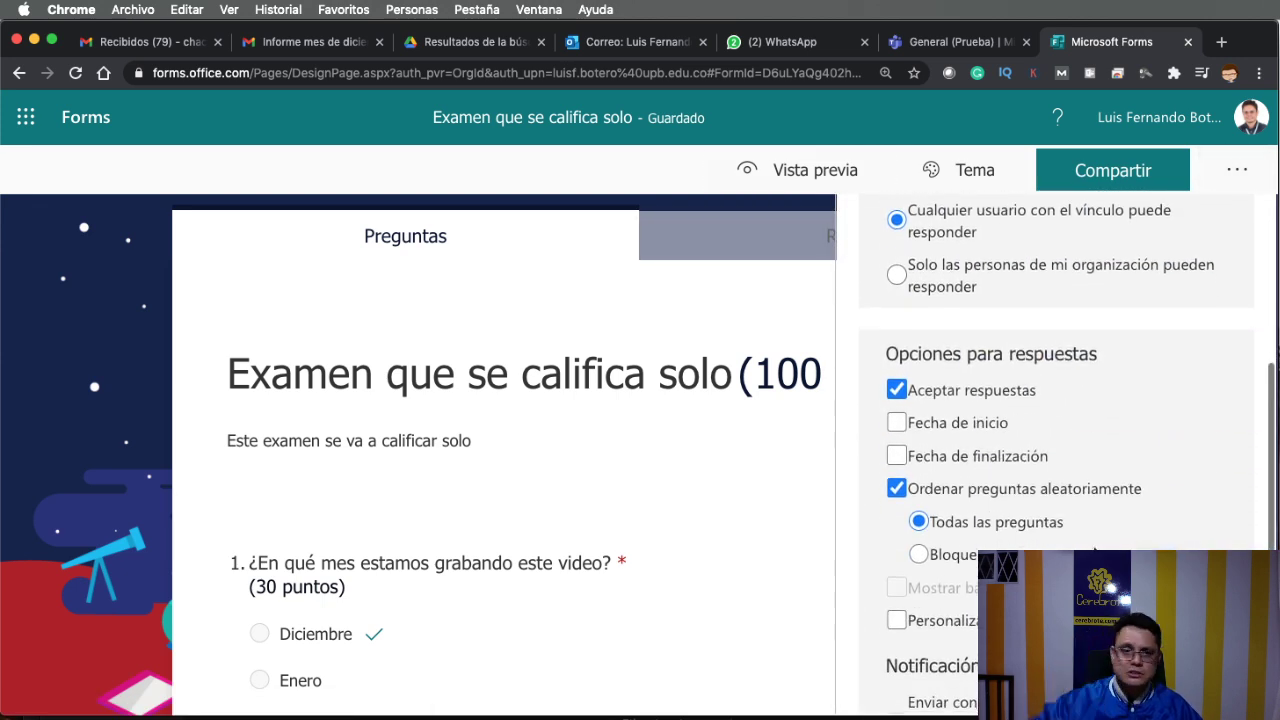
scroll(1087, 541, "up", 5)
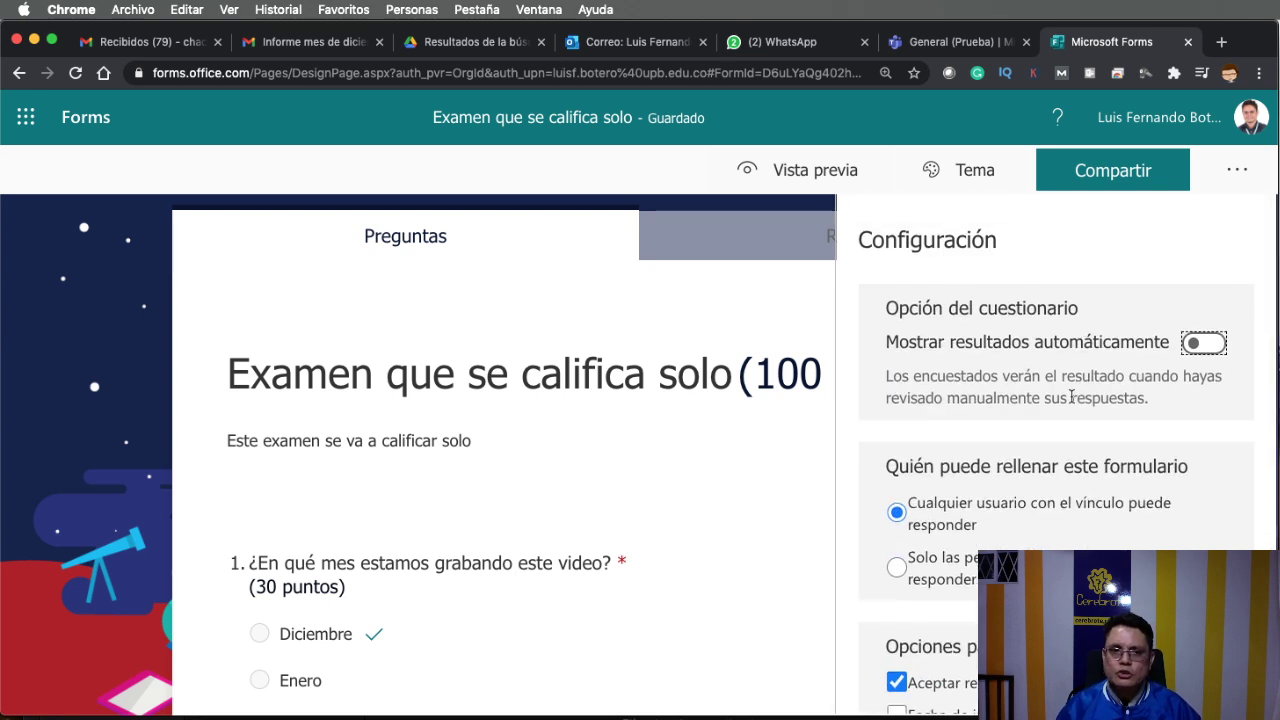
scroll(1048, 391, "down", 3)
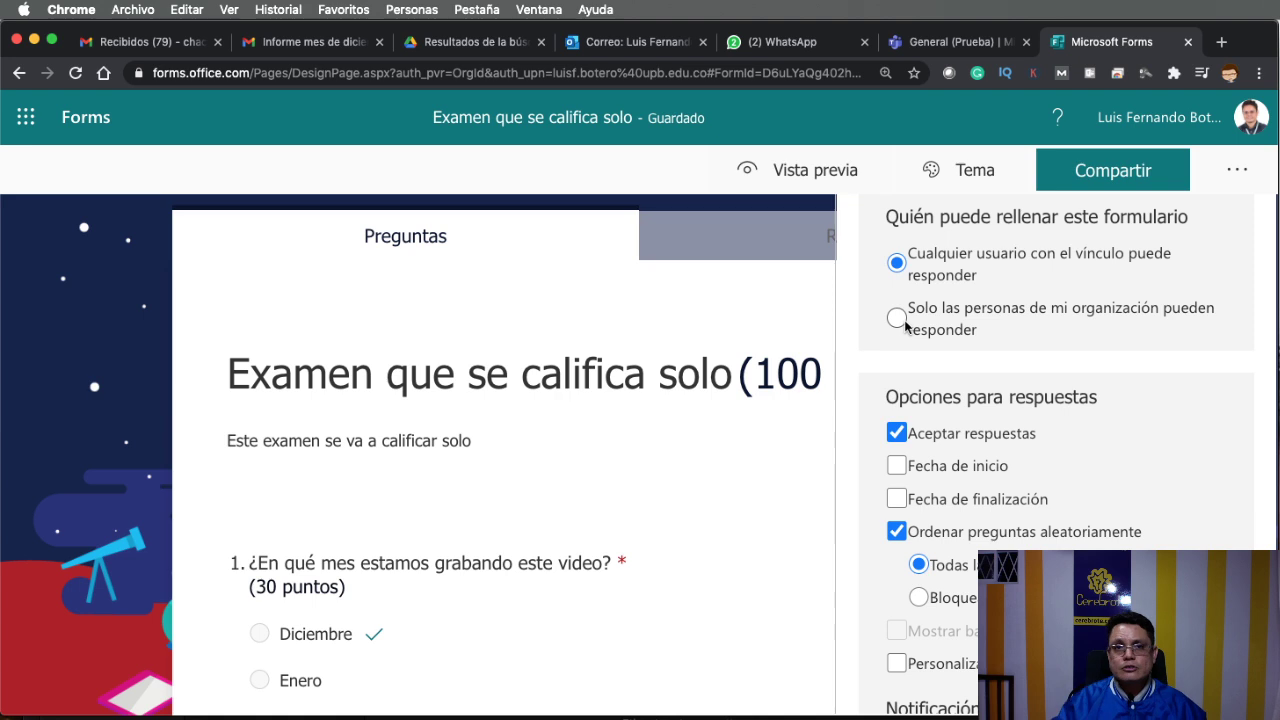
scroll(903, 325, "down", 3)
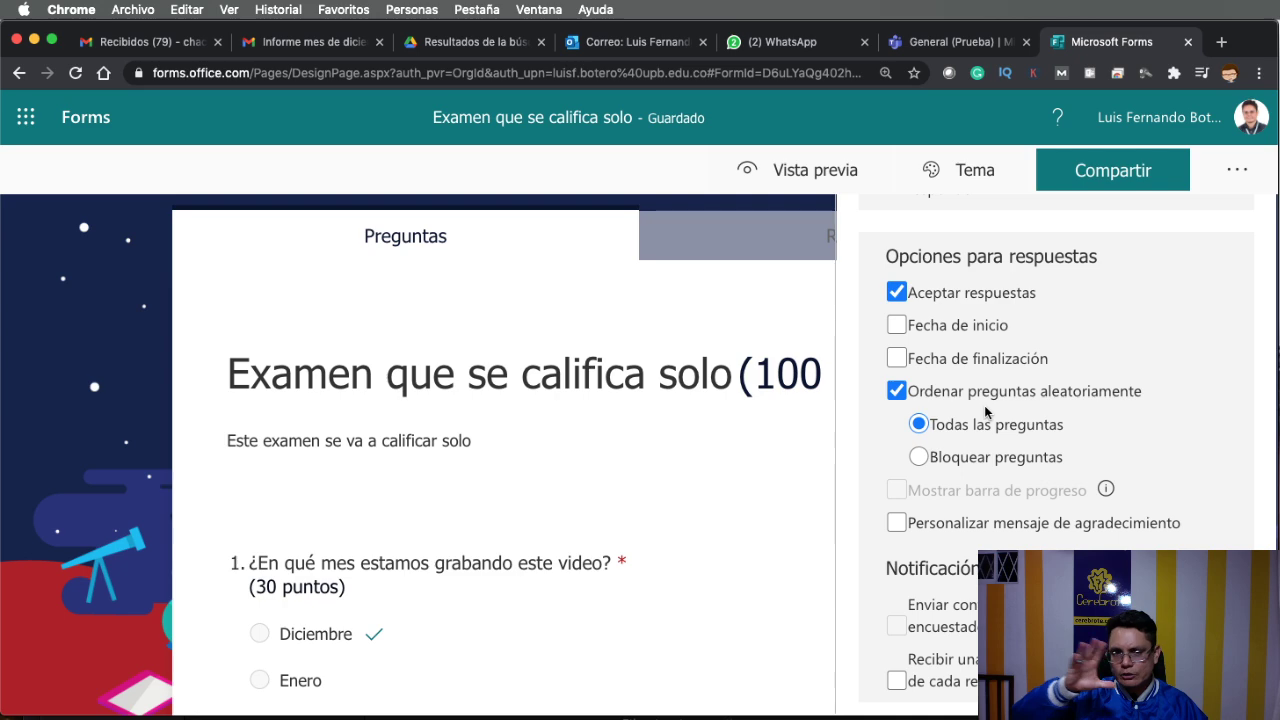
scroll(980, 412, "up", 5)
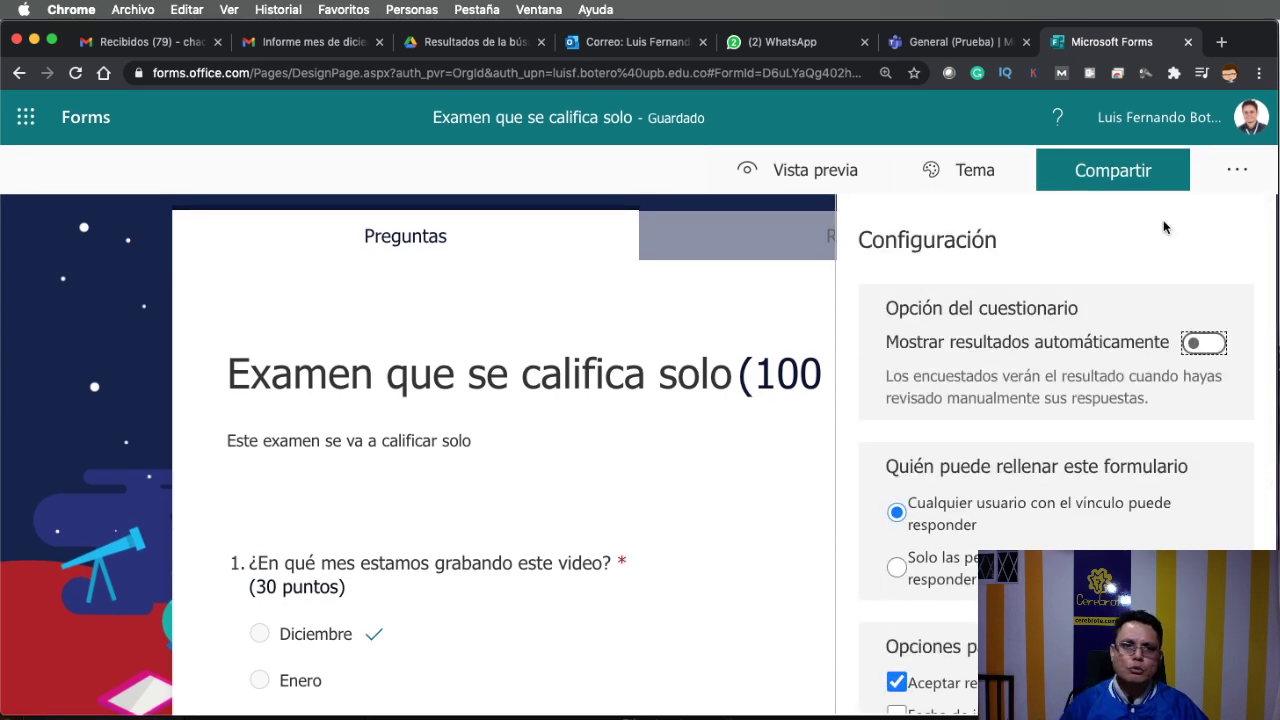
- Copy the quiz's response link for anyone with the link and switch to the Prueba team's assignments in Microsoft Teams
left_click(1131, 184)
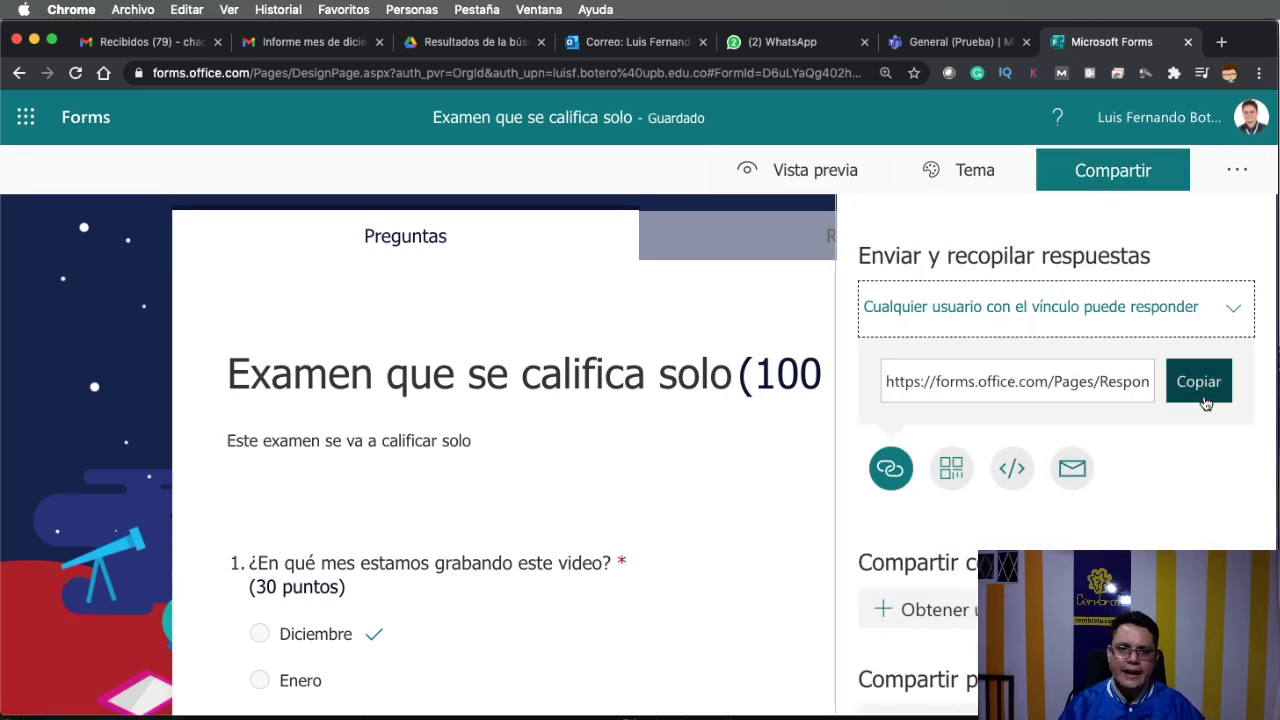
left_click(1208, 388)
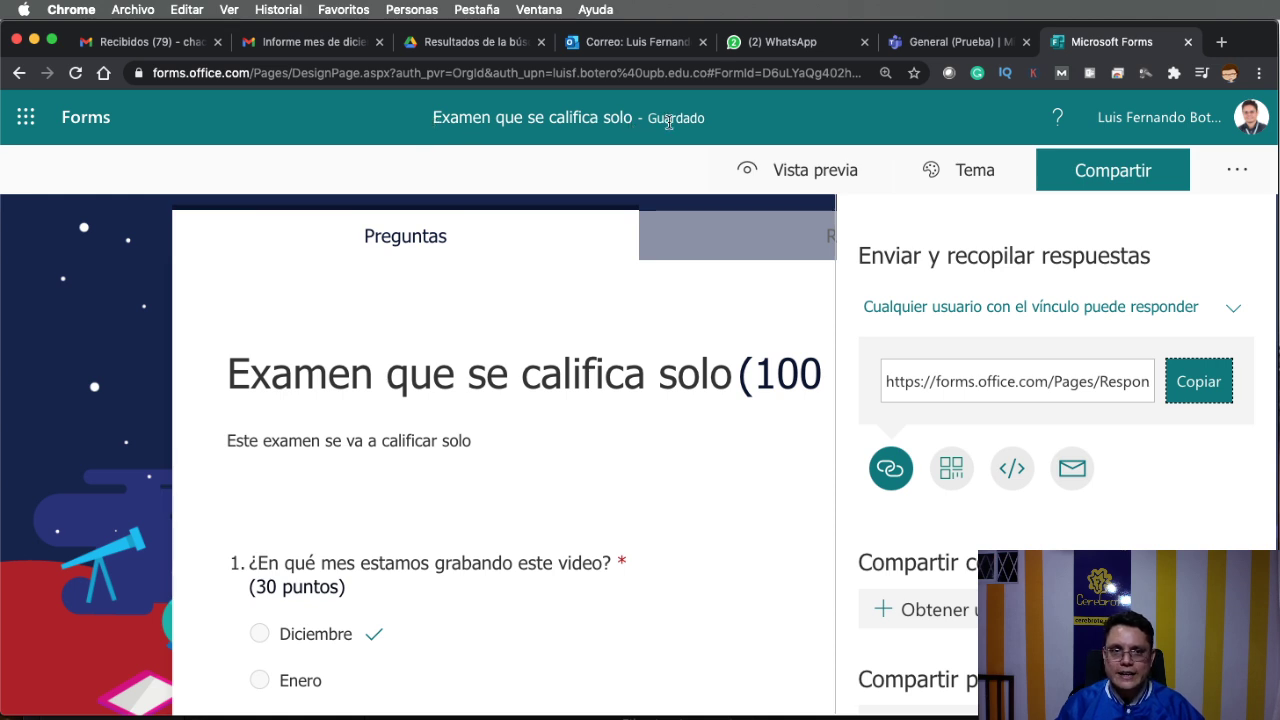
left_click(935, 46)
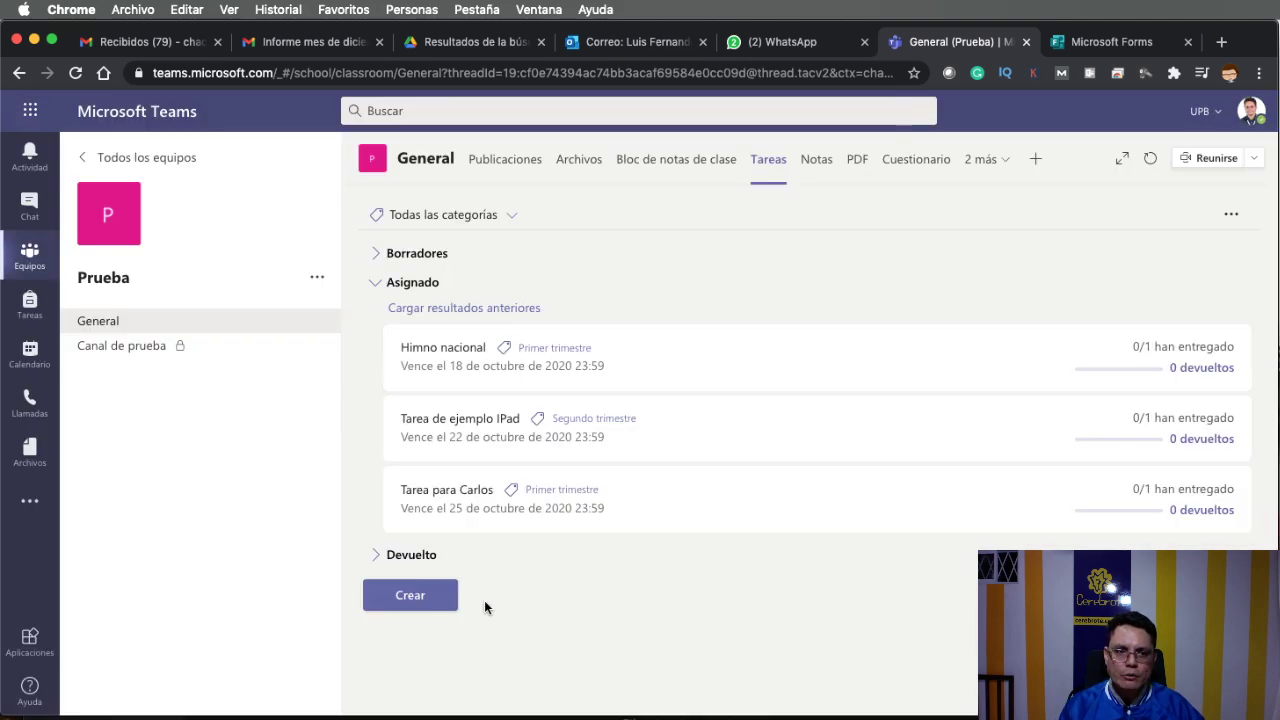
left_click(1063, 50)
left_click(941, 48)
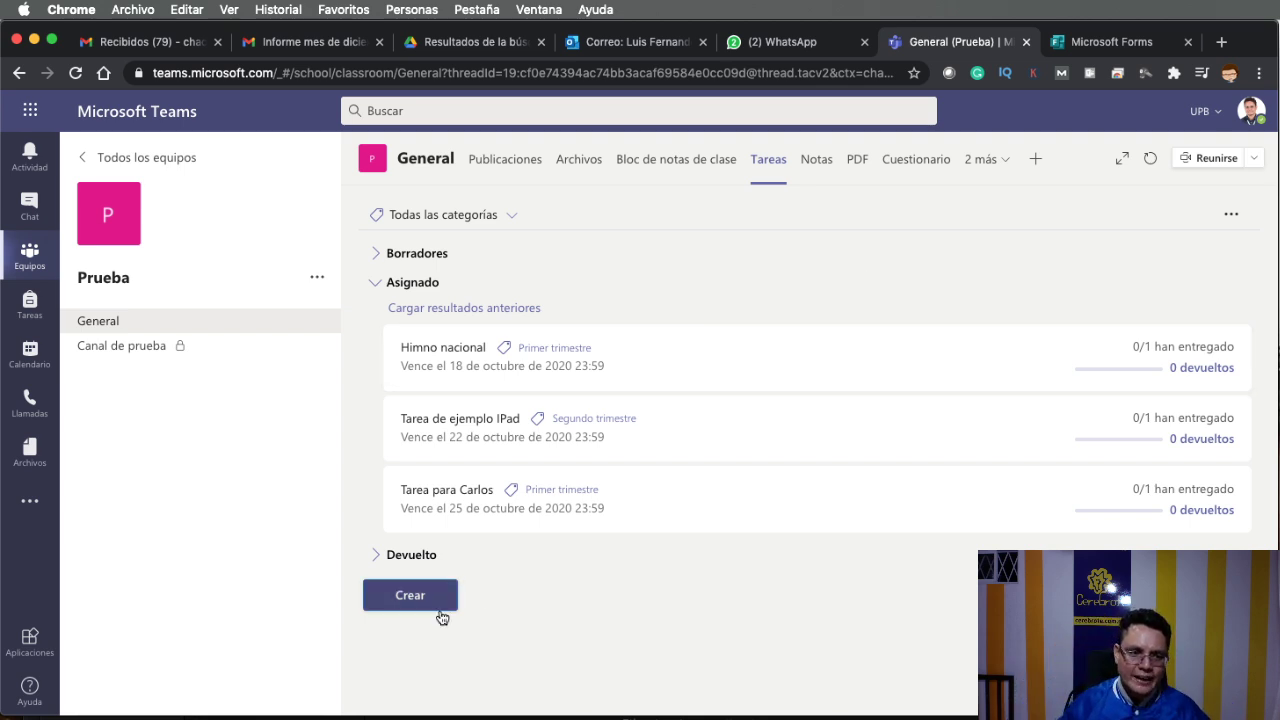
- Create a quiz assignment for the Prueba team from the existing form "Examen que se califica solo"
left_click(400, 600)
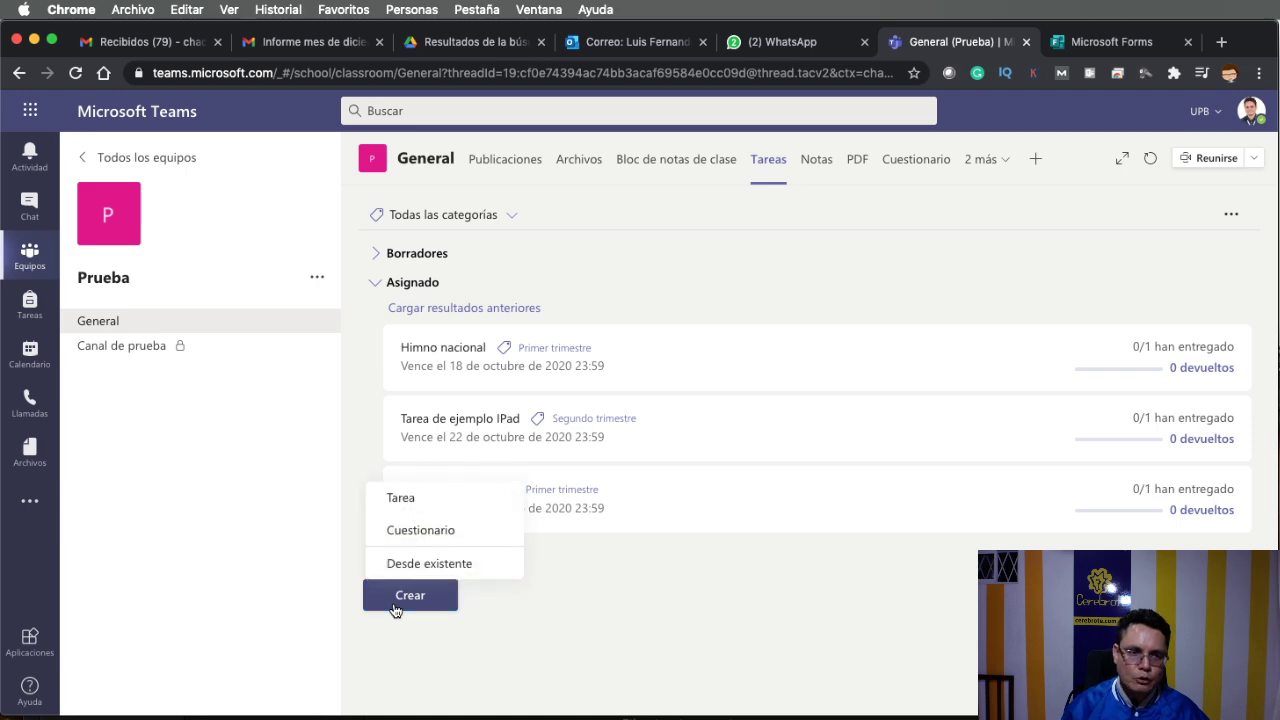
left_click(413, 539)
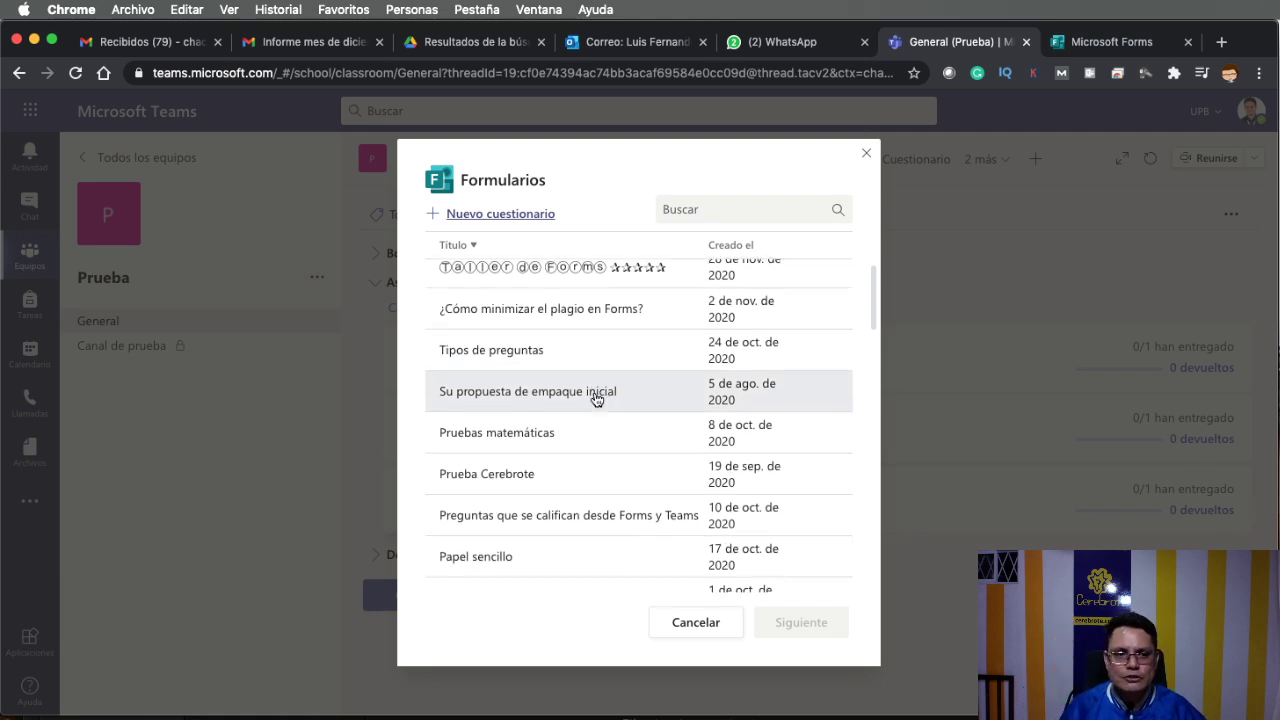
scroll(597, 400, "down", 10)
scroll(597, 400, "down", 5)
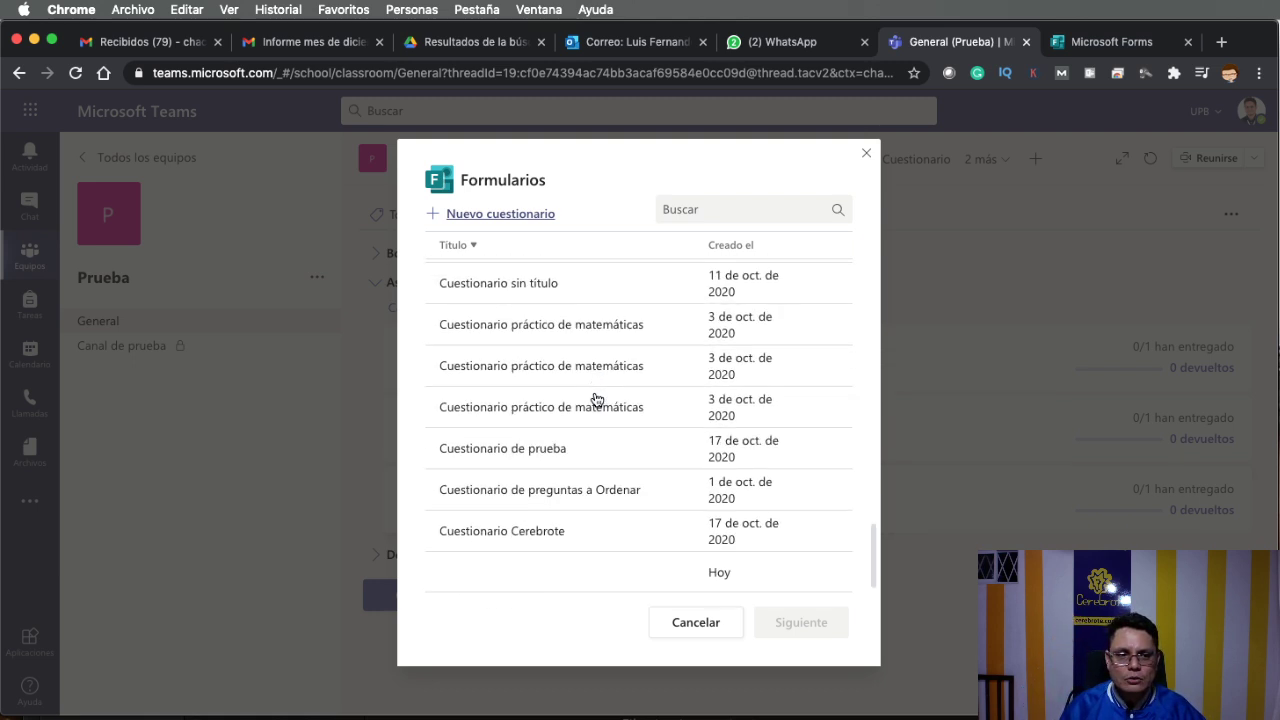
scroll(597, 400, "up", 10)
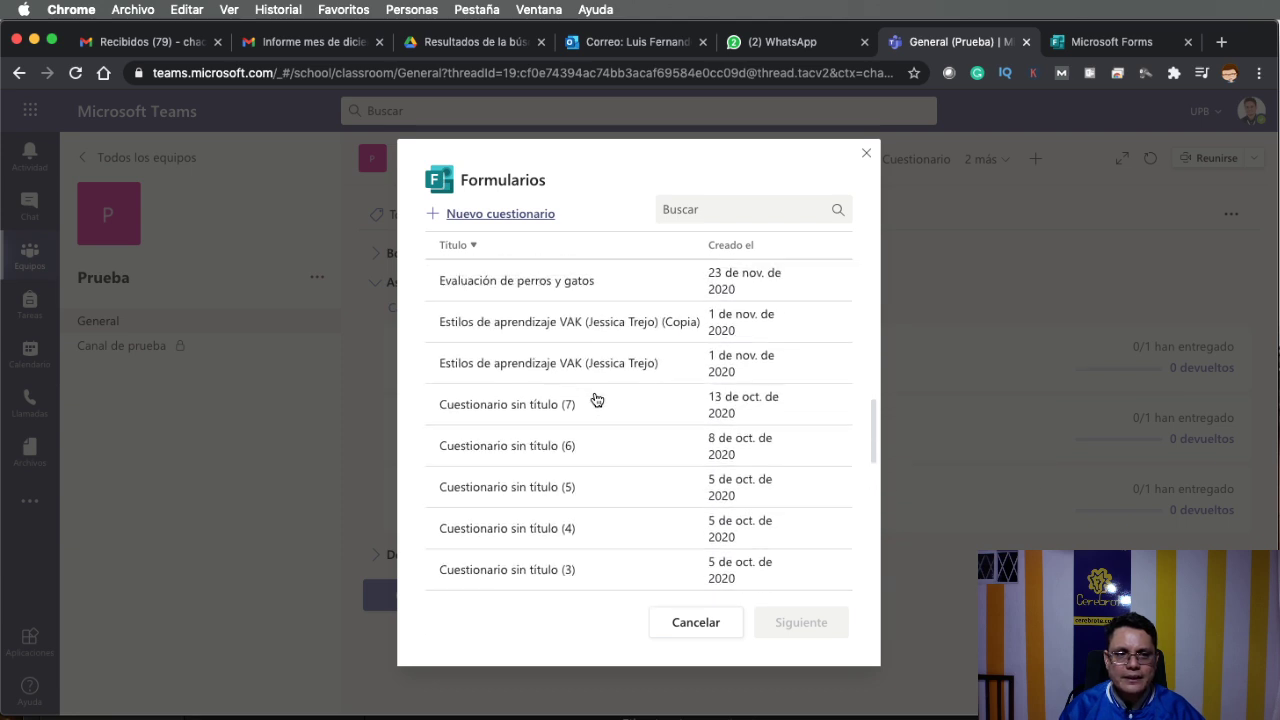
scroll(595, 398, "up", 2)
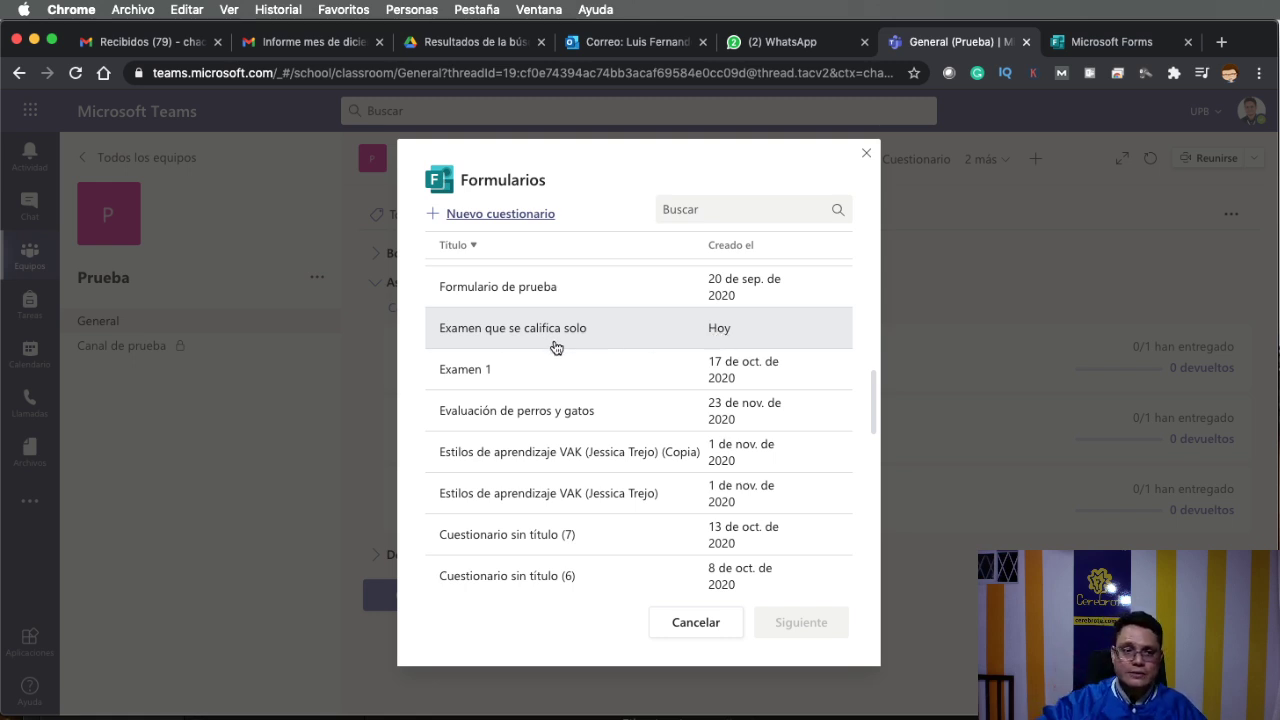
left_click(486, 329)
left_click(827, 622)
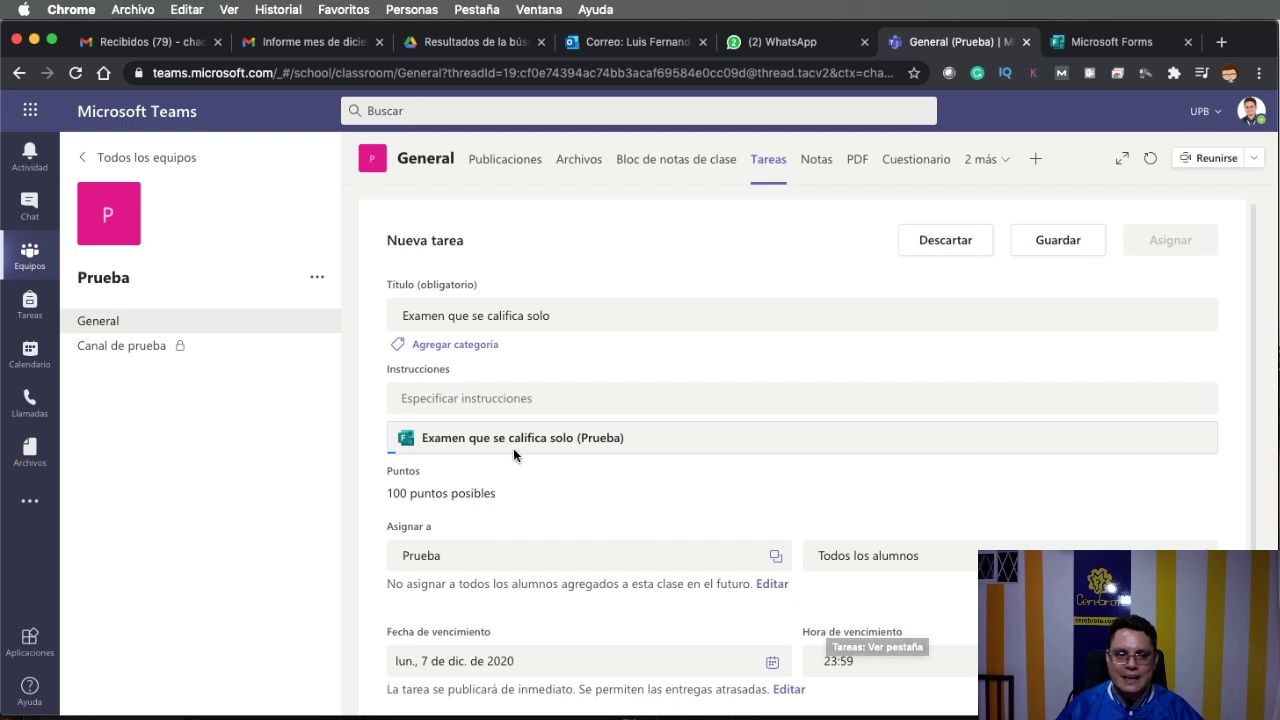
- Enter the assignment instructions "Por favor solucionar el examen solo."
triple_click(472, 495)
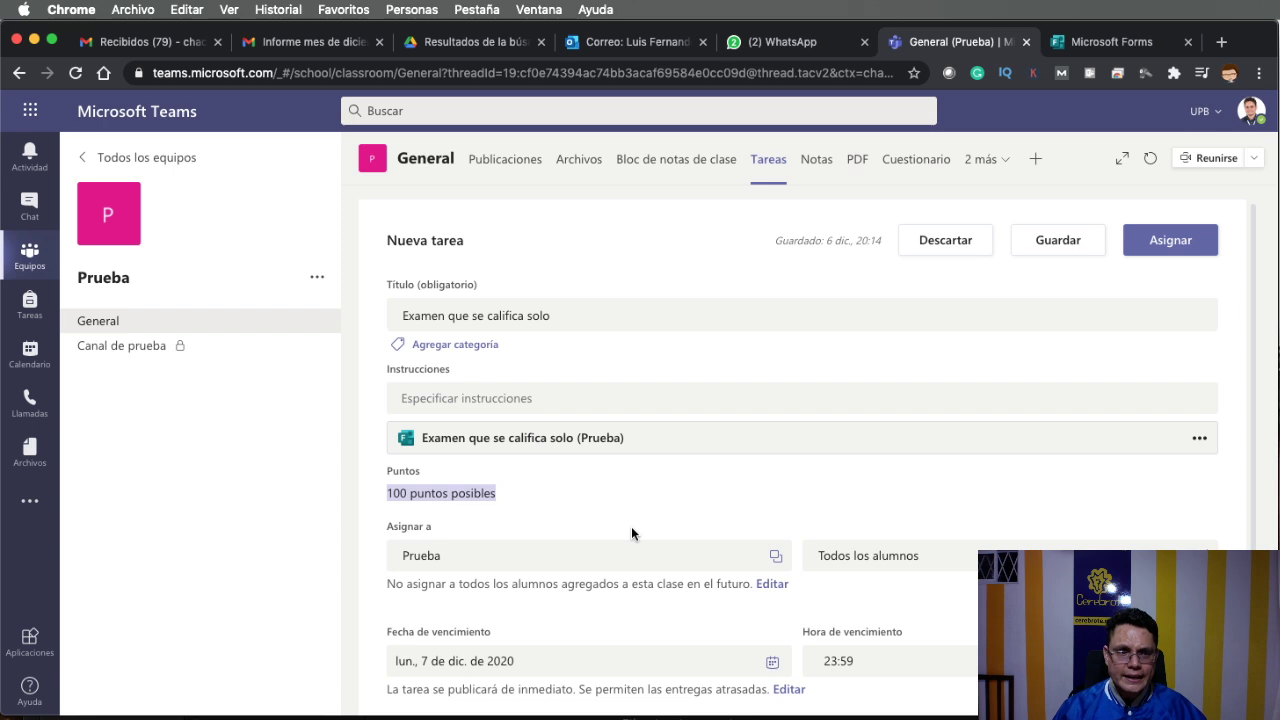
left_click(498, 402)
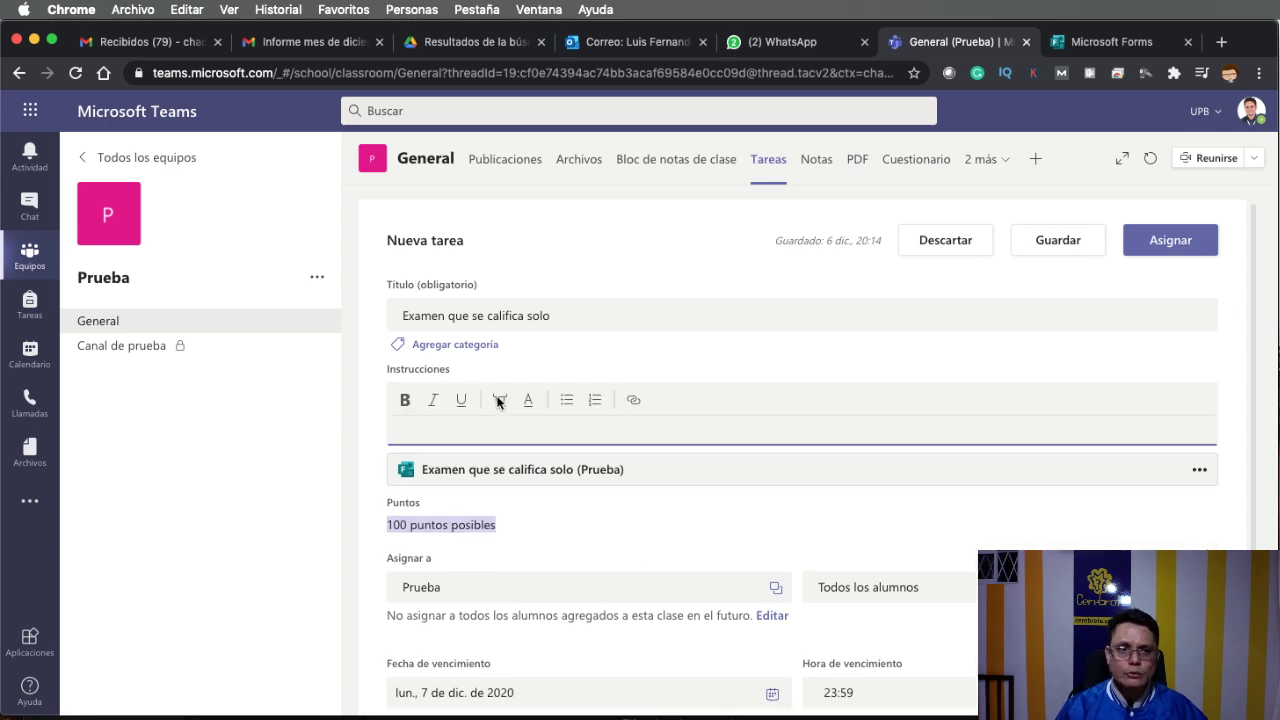
left_click(484, 427)
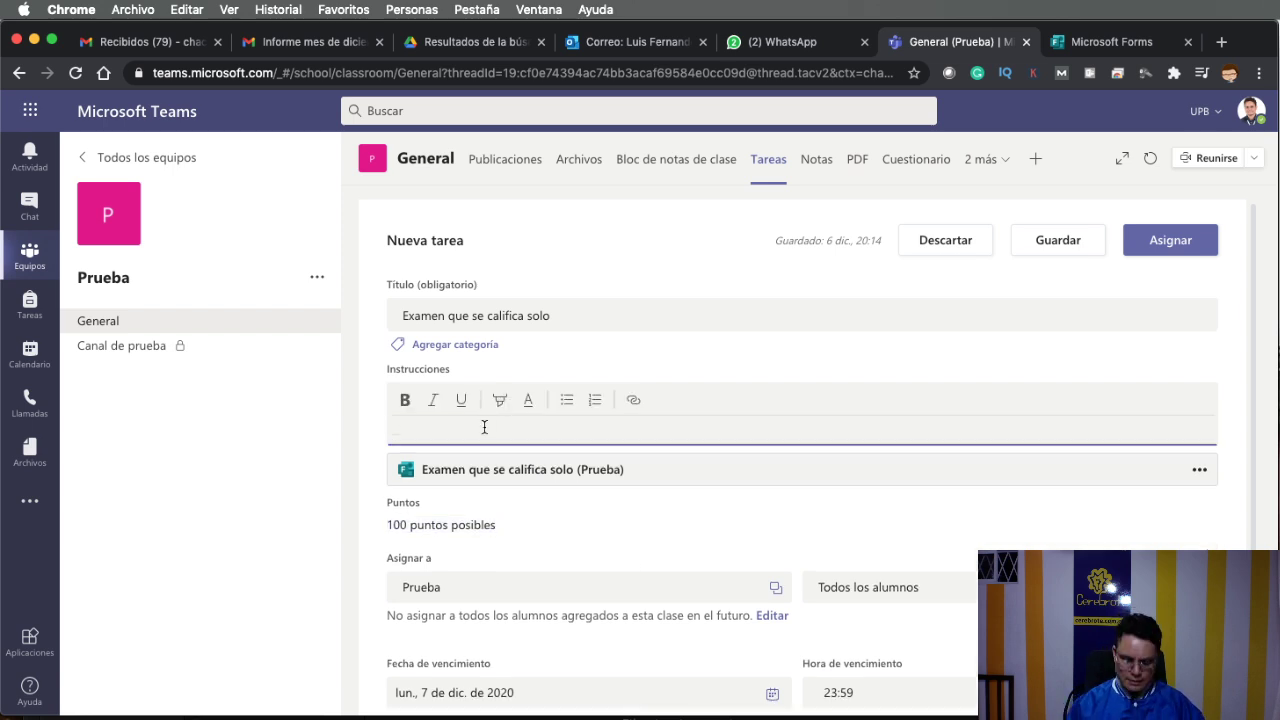
type("Por favor solucionar ")
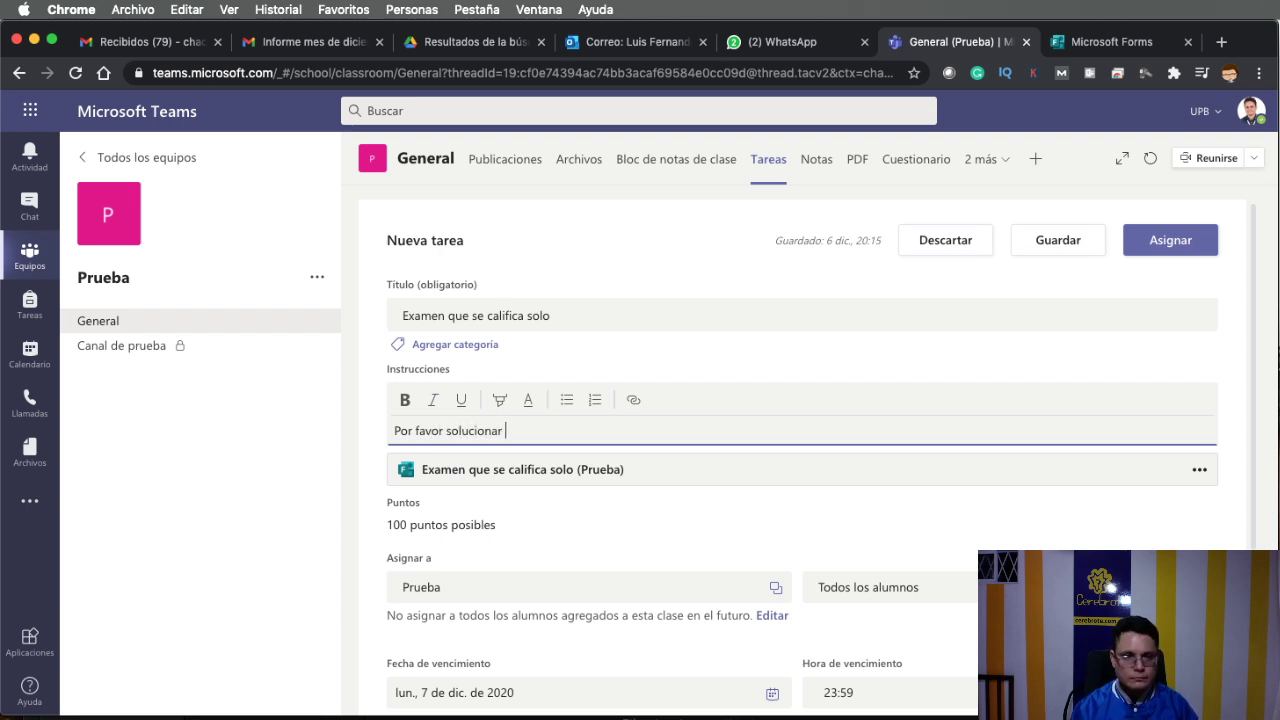
type("el examen solo.")
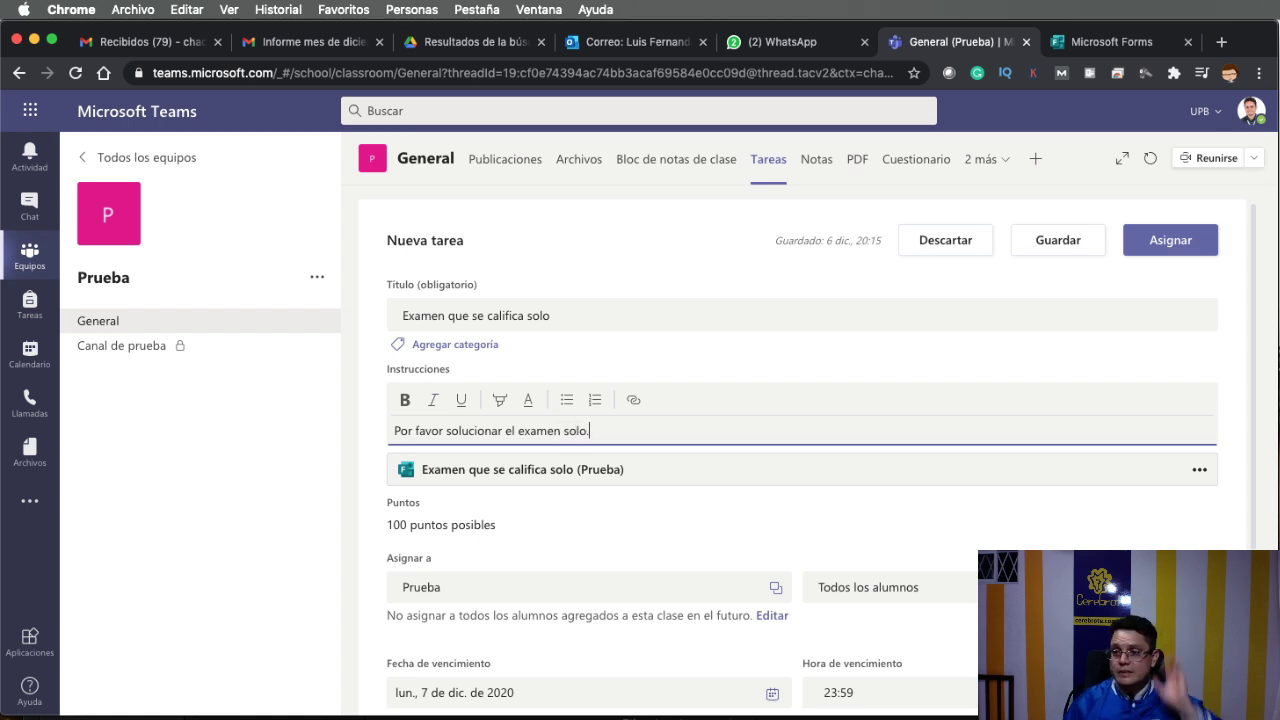
- Add the category "Segundo trimestre", review the remaining assignment settings, and assign the quiz to the class
left_click(463, 345)
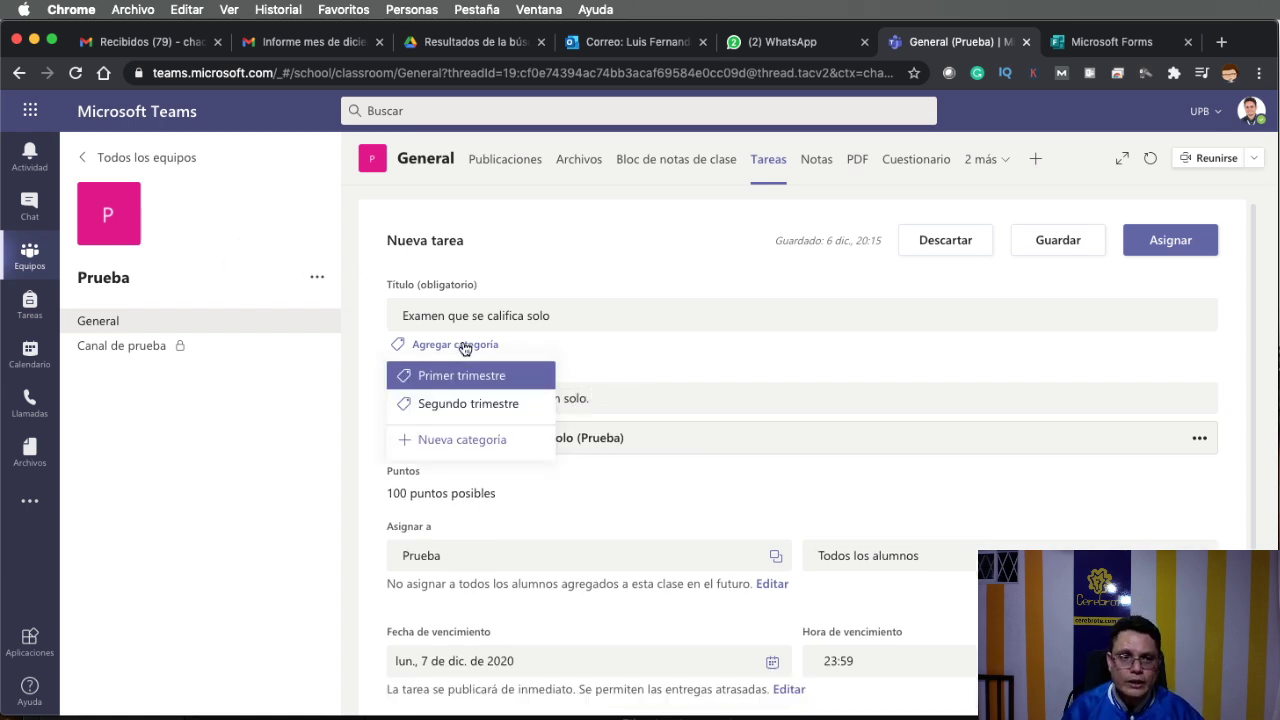
left_click(472, 406)
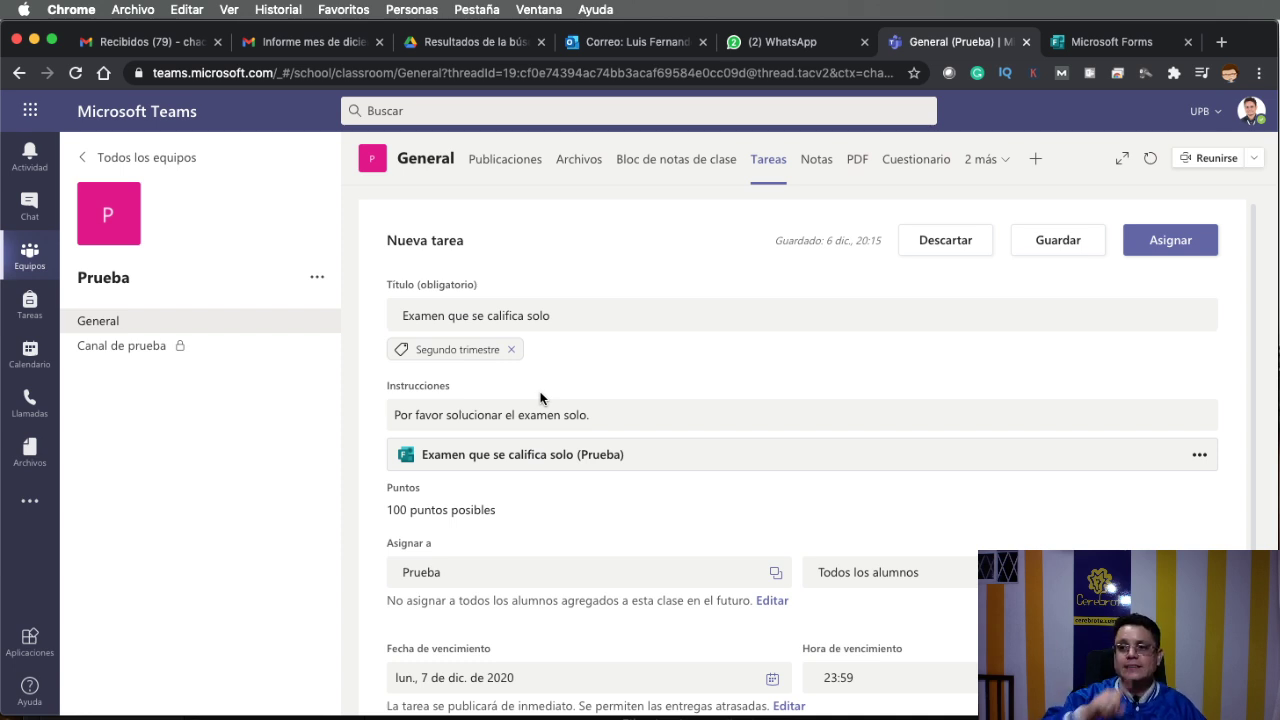
scroll(540, 398, "down", 5)
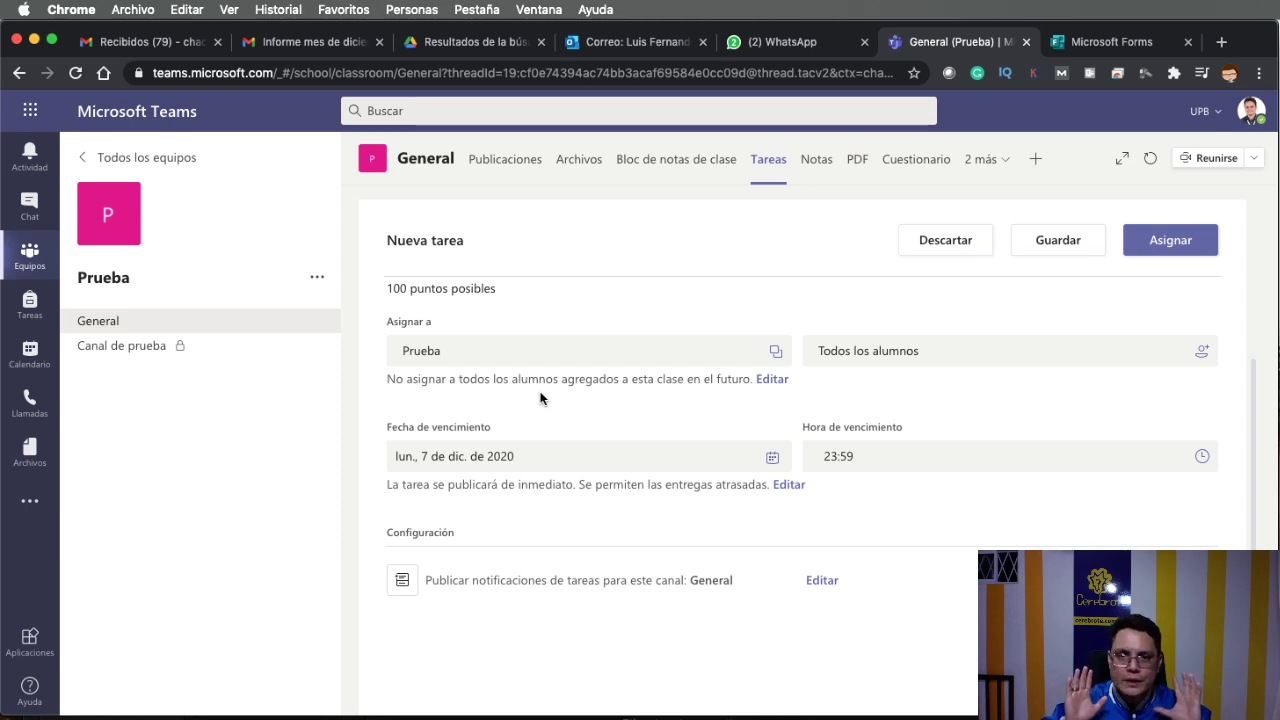
scroll(540, 398, "up", 5)
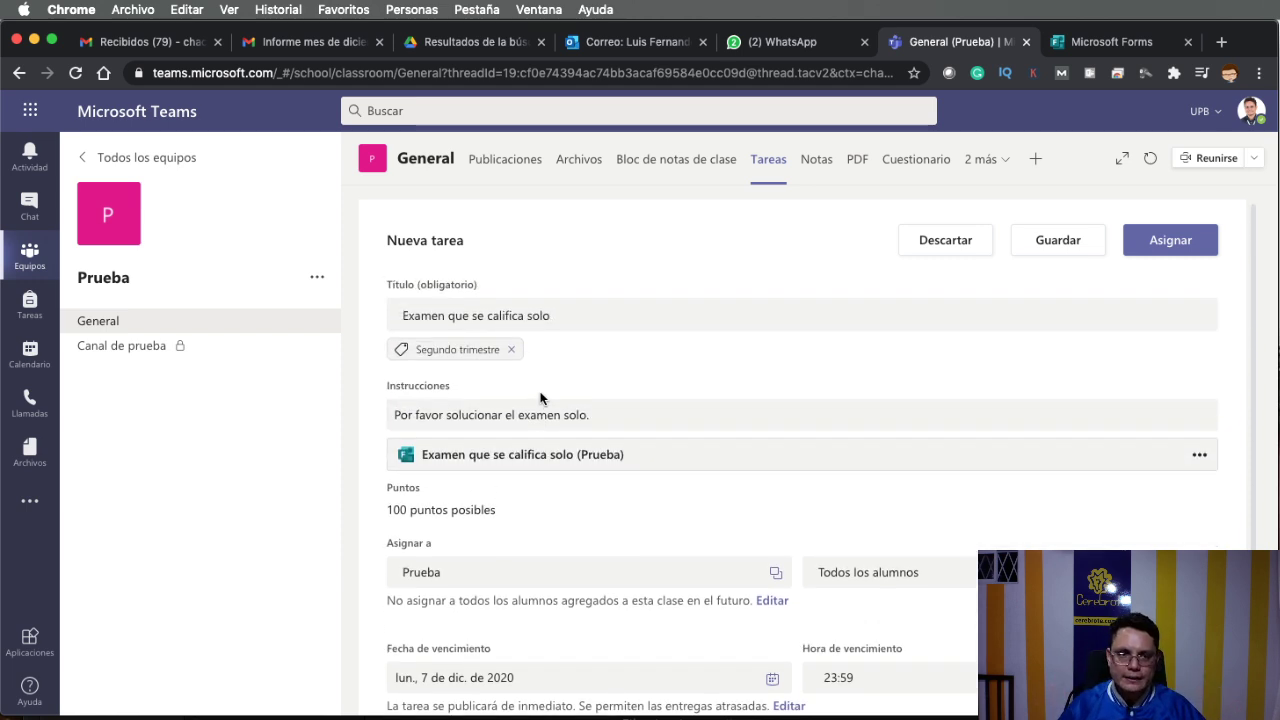
left_click(1161, 243)
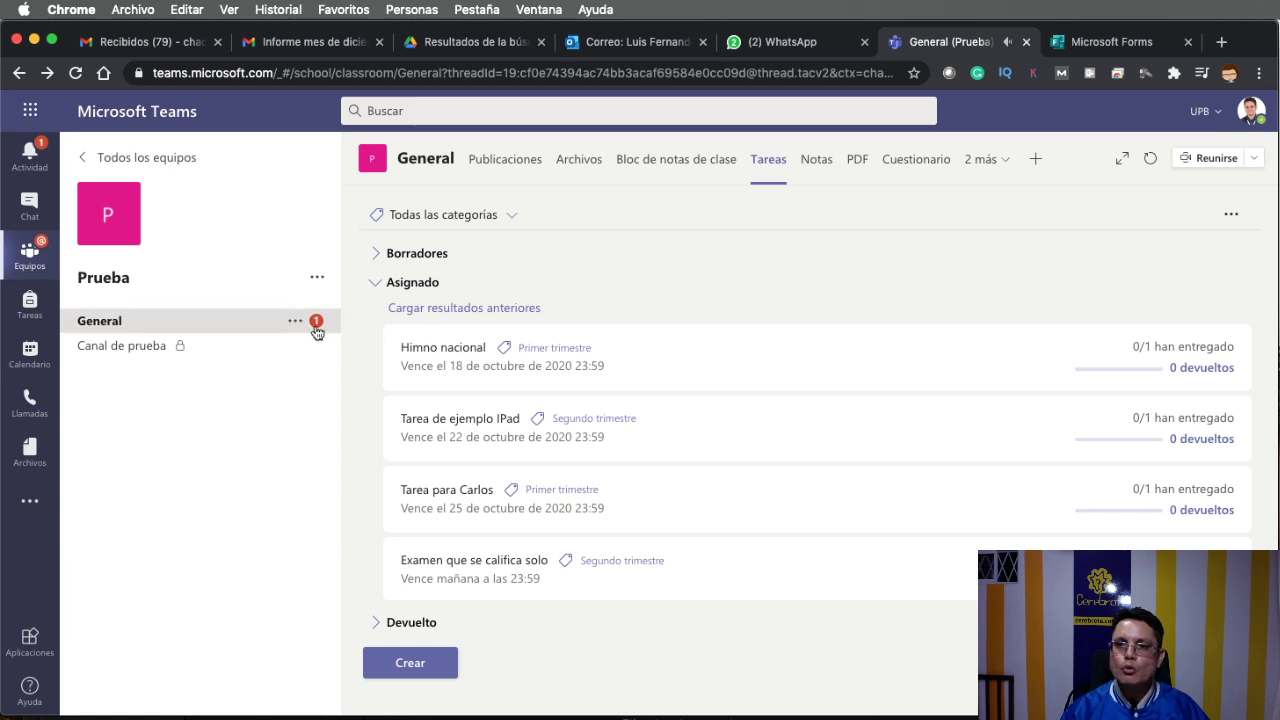
- Open the "Examen que se califica solo" assignment from its General channel post and show it in the student view
left_click(212, 321)
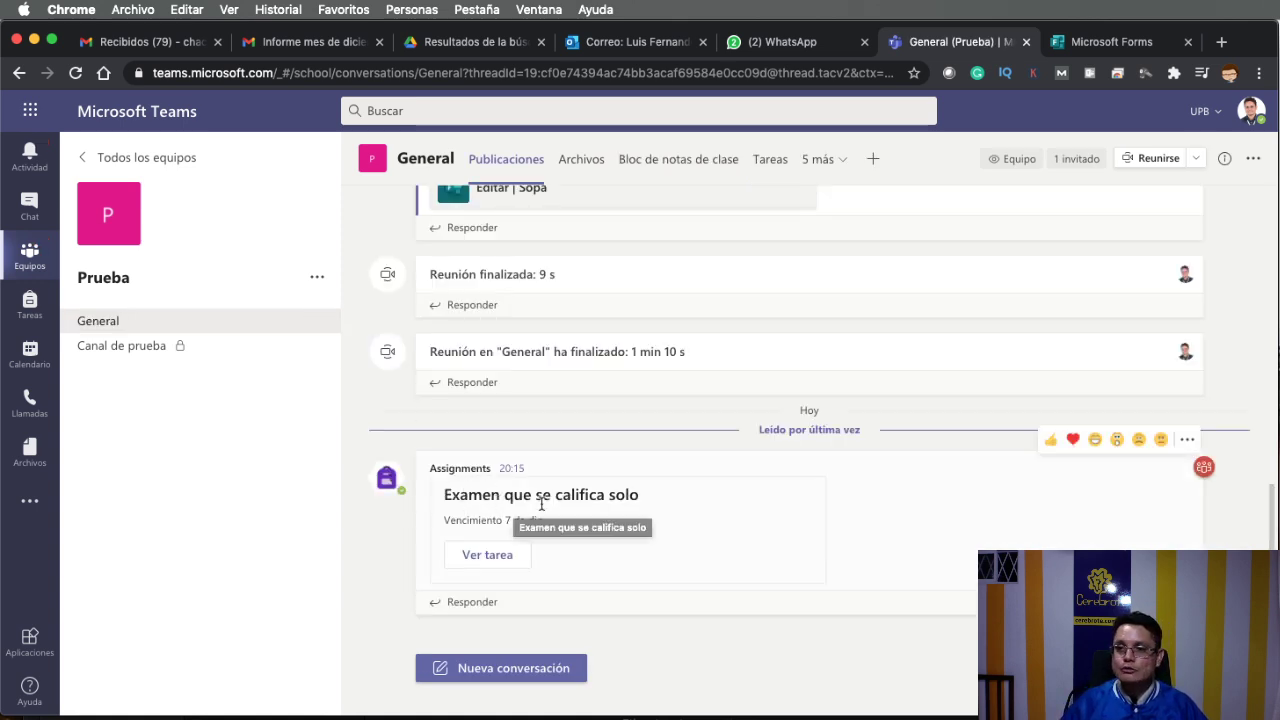
left_click(489, 555)
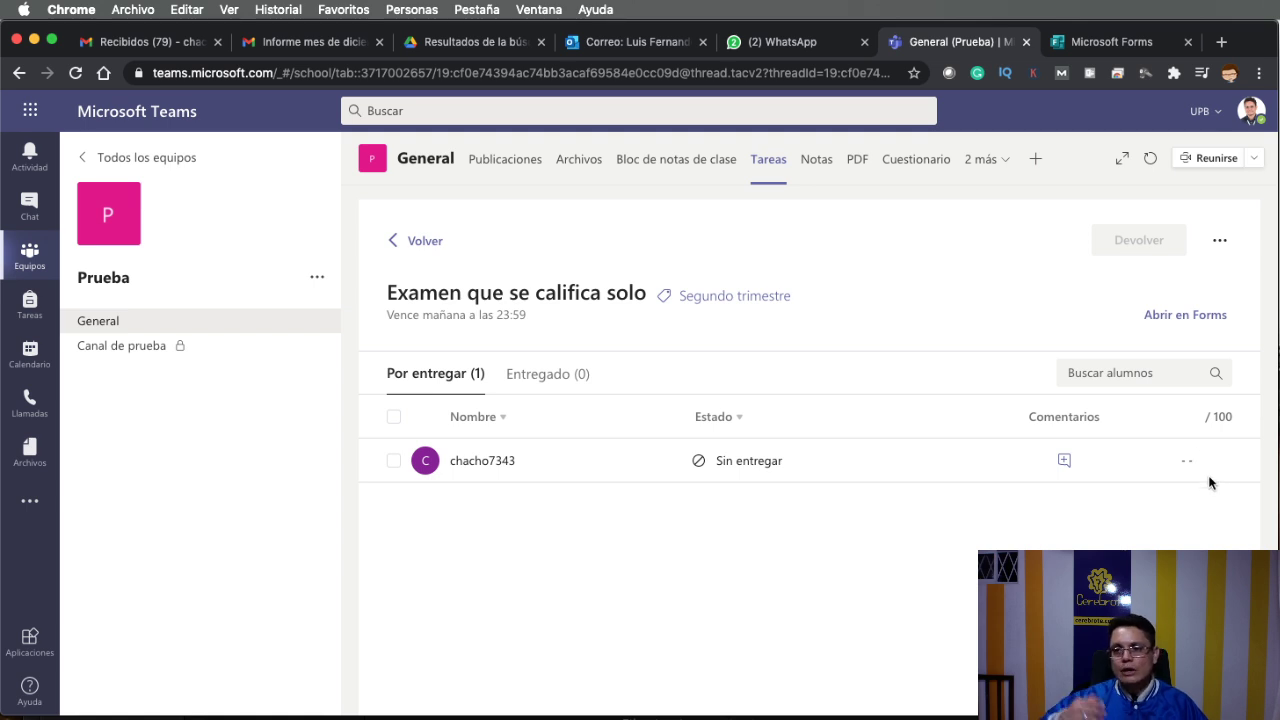
left_click(1219, 240)
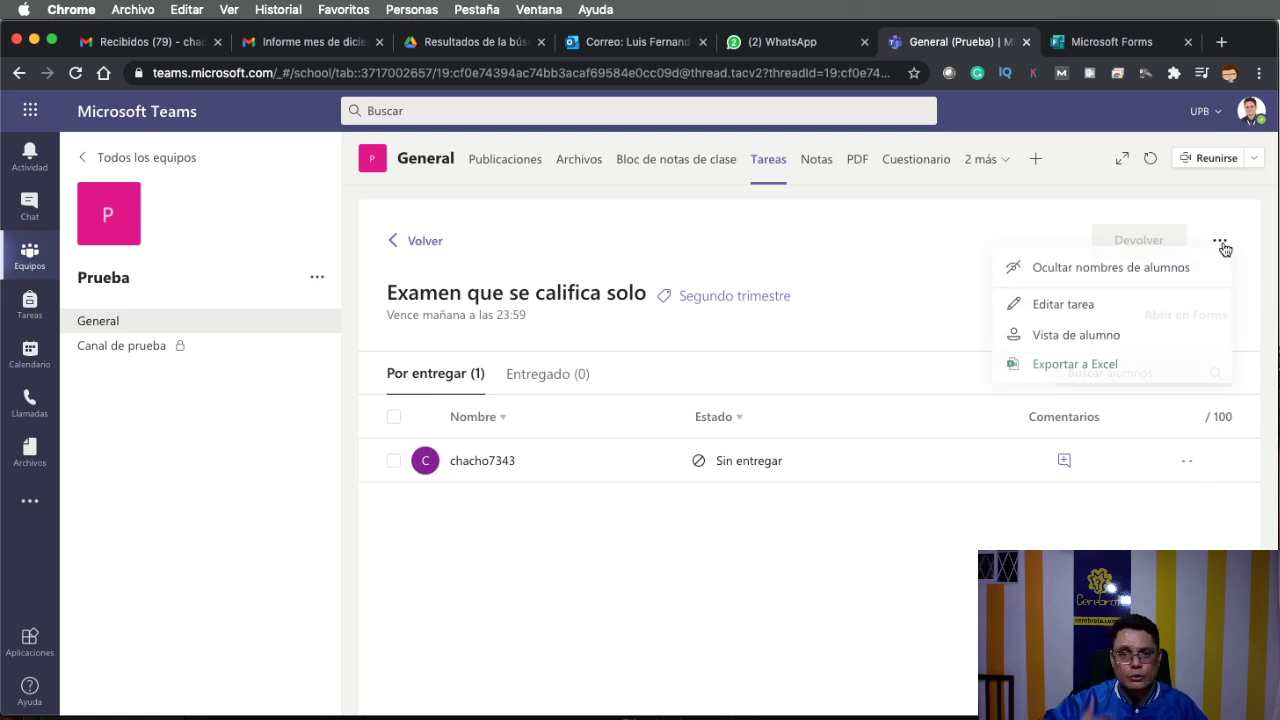
left_click(1152, 335)
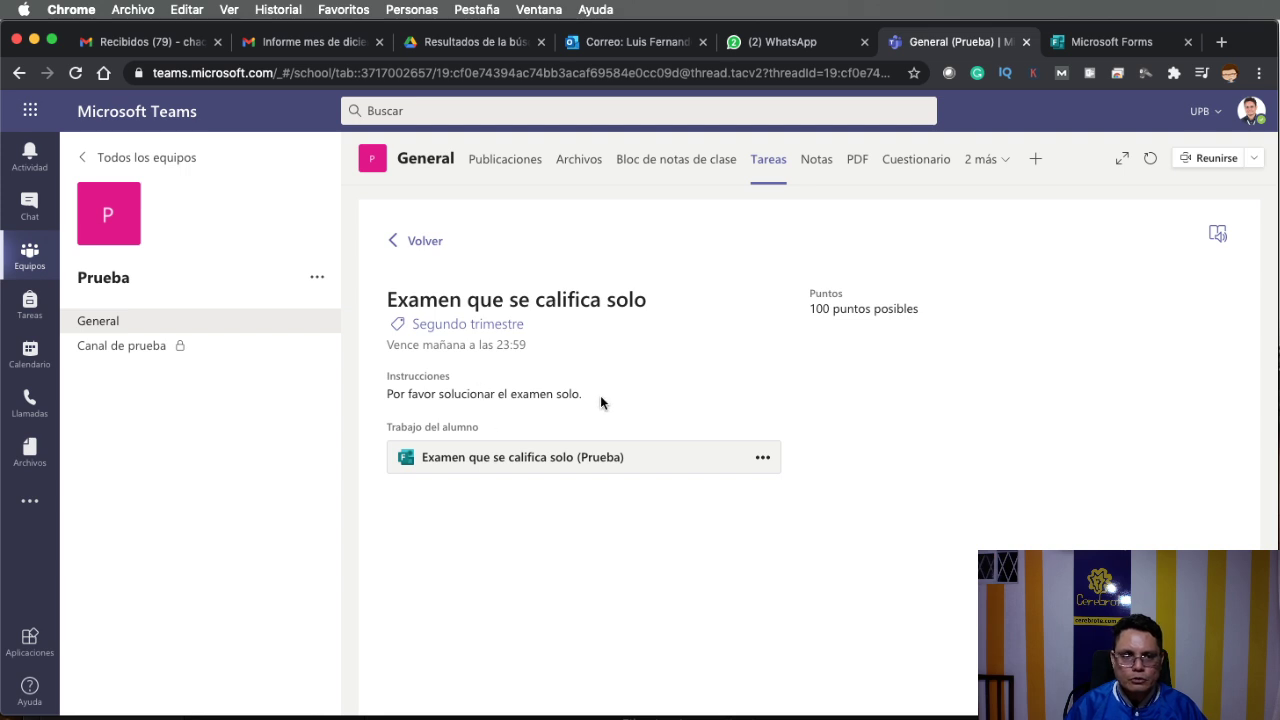
- Open the attached quiz from the student view and order the numbers in question 1 as 3, 8, 22
left_click(543, 457)
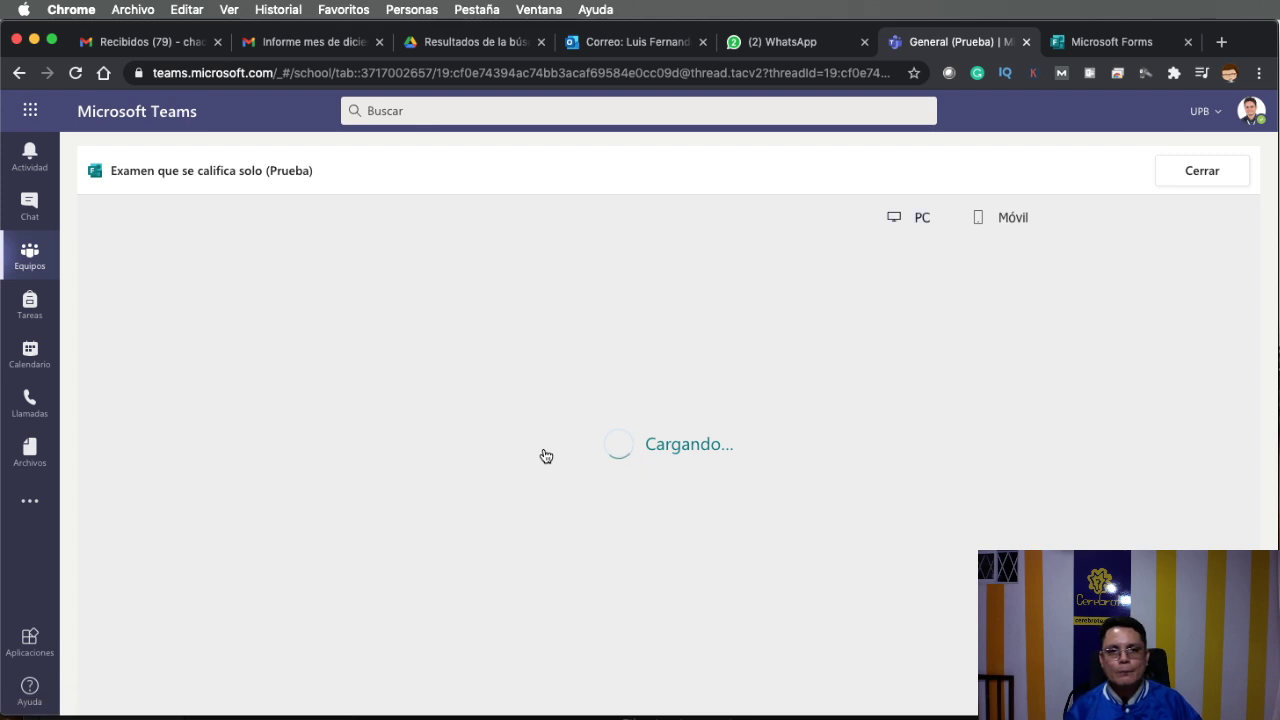
scroll(545, 456, "down", 1)
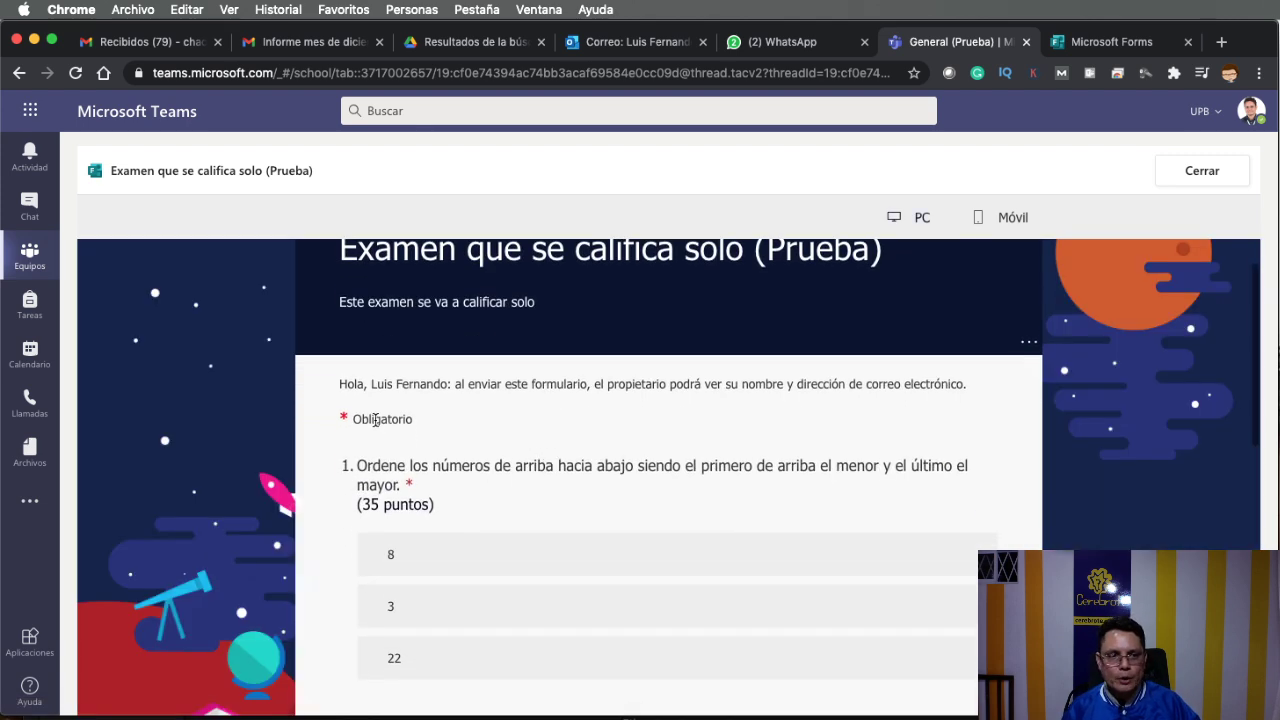
scroll(512, 502, "down", 2)
left_click_drag(466, 480, 466, 430)
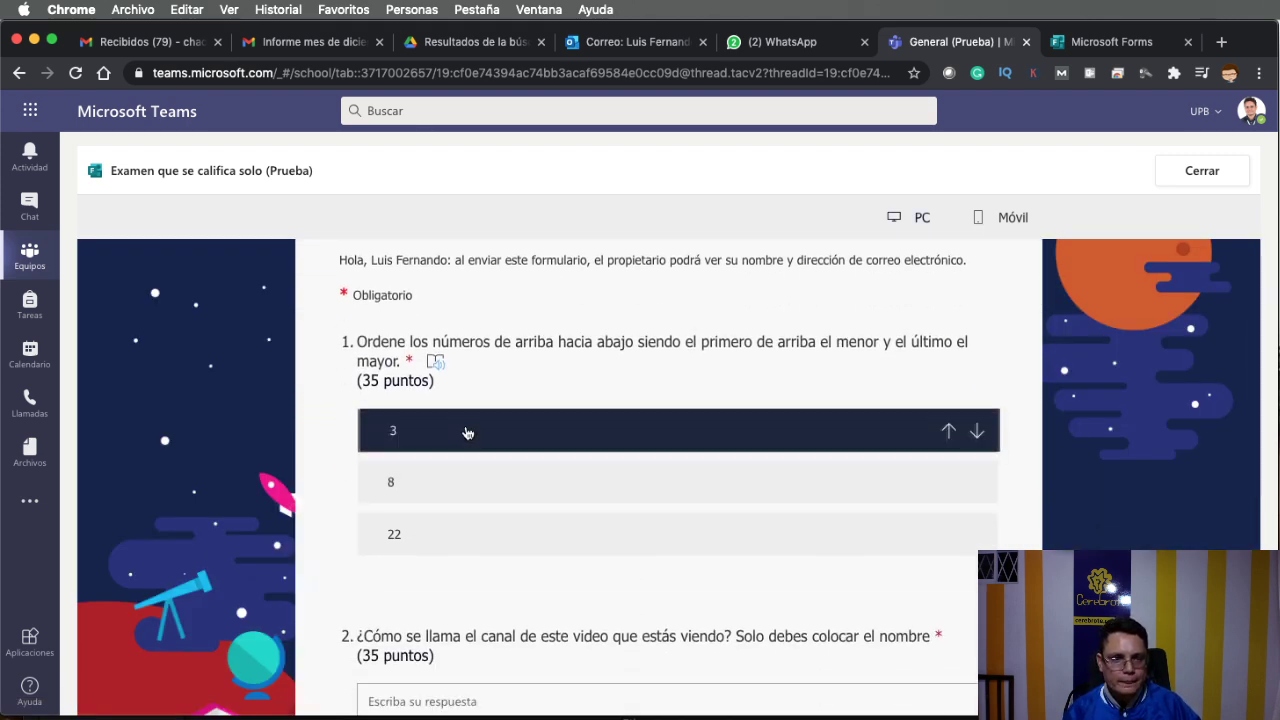
- Answer question 2 about the video channel's name with "Los Mayas"
scroll(501, 536, "down", 3)
left_click(490, 500)
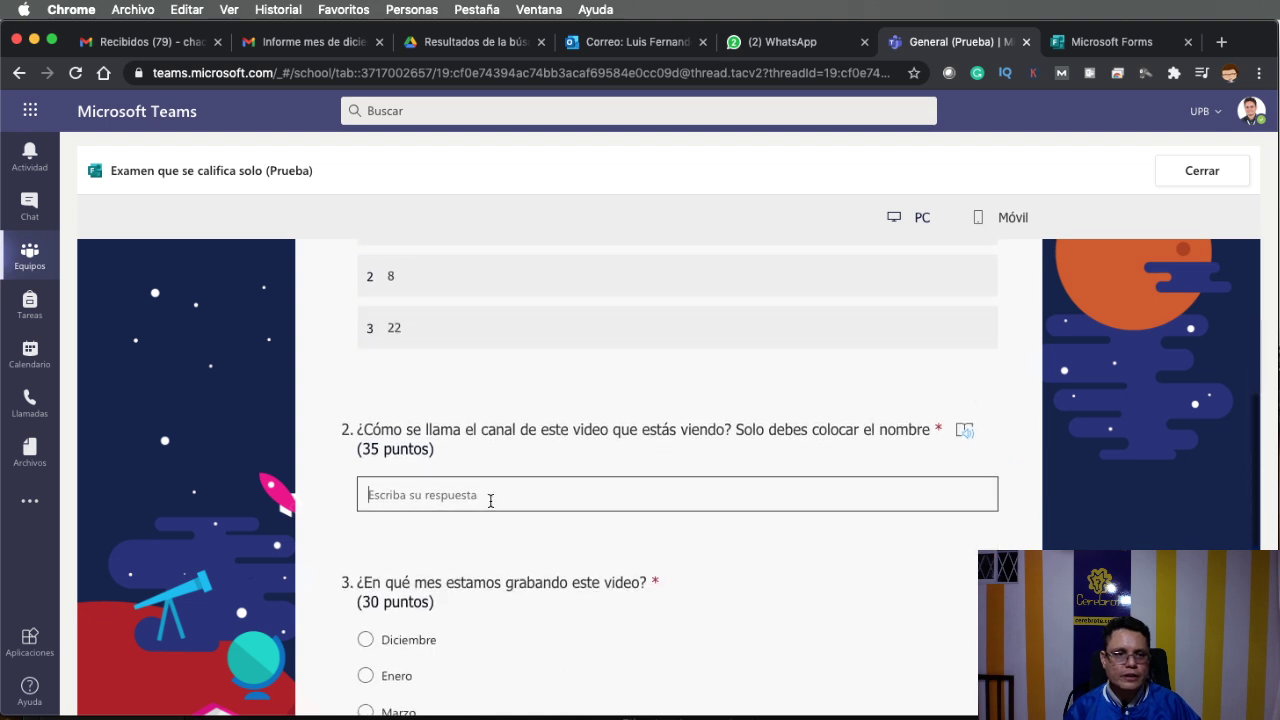
type("Maya")
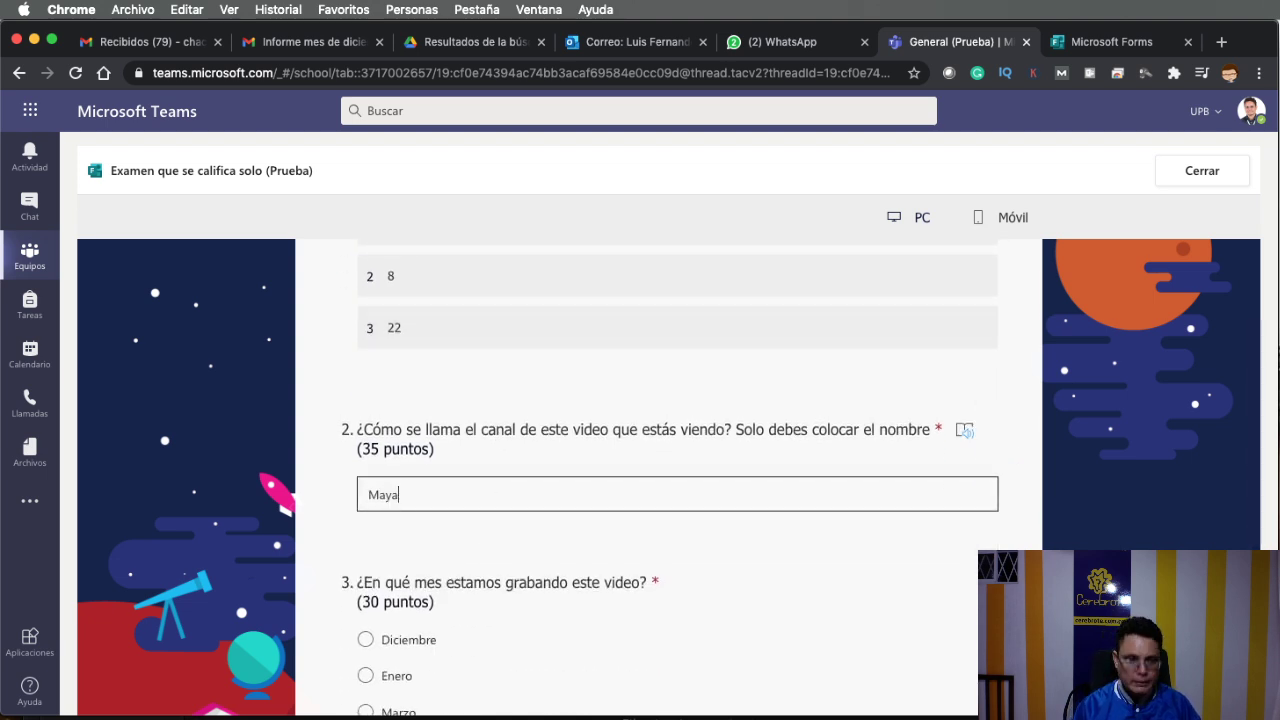
type("s")
left_click(369, 495)
type("Los")
- Answer question 3 about the recording month with "Enero" and submit the quiz
scroll(640, 450, "down", 3)
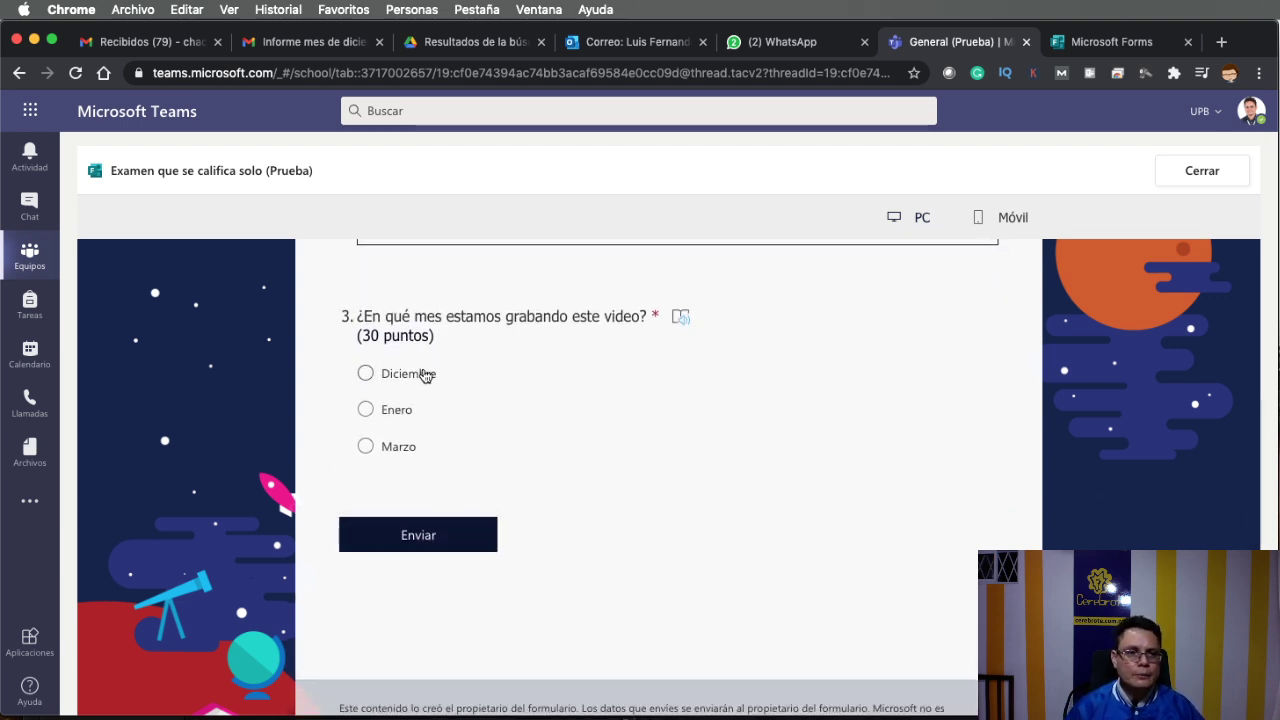
left_click(398, 409)
left_click(441, 540)
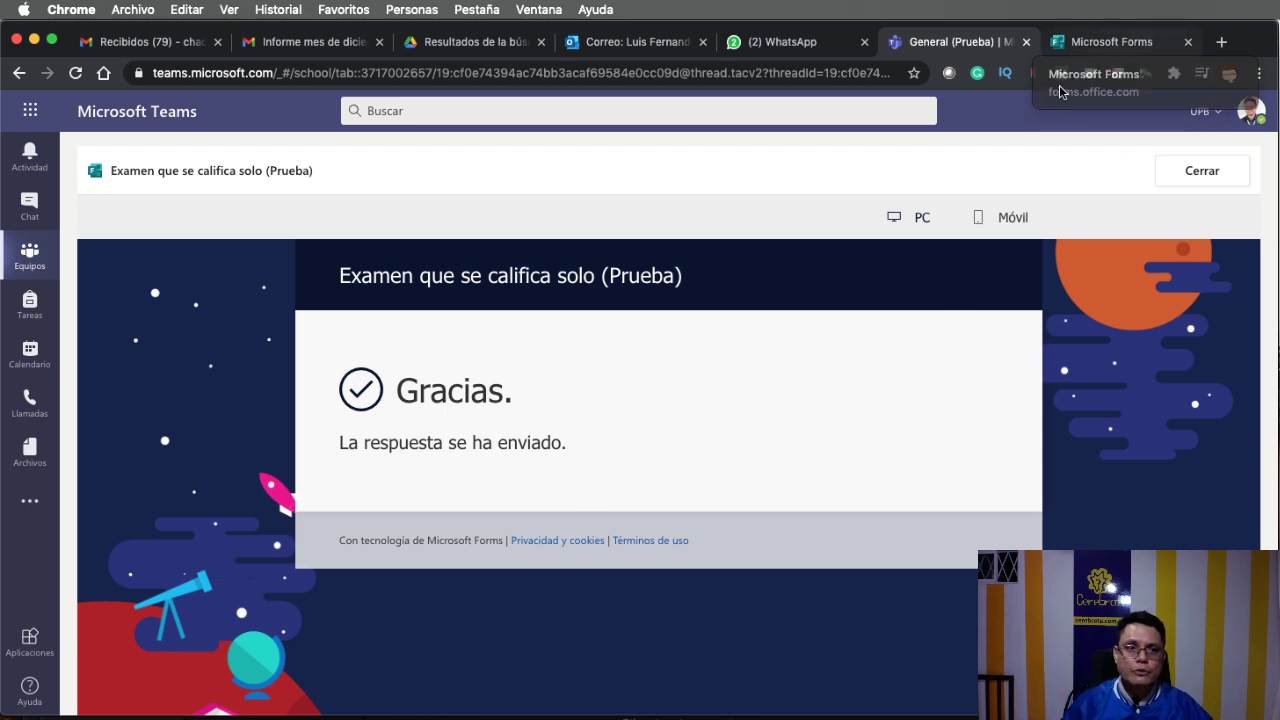
- Find the team "Finalización 1 | 2020-20" among all teams and show its assignments
left_click(30, 255)
scroll(590, 489, "down", 10)
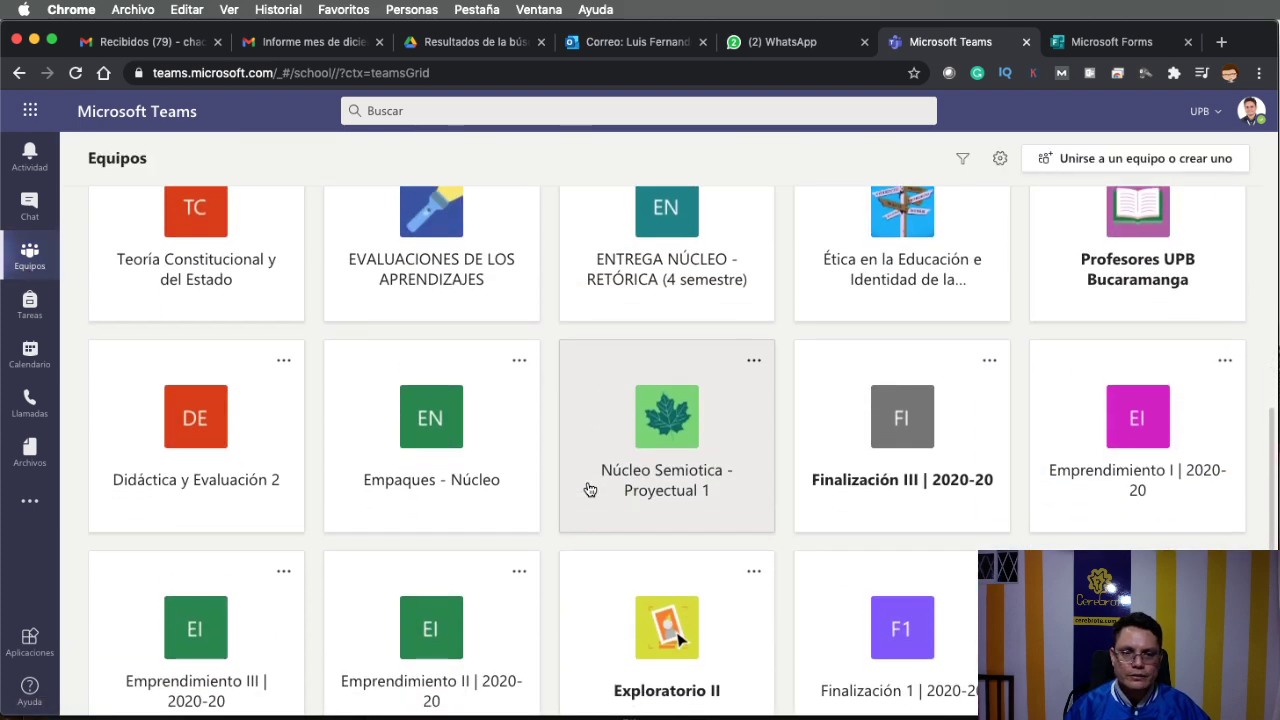
scroll(590, 489, "down", 3)
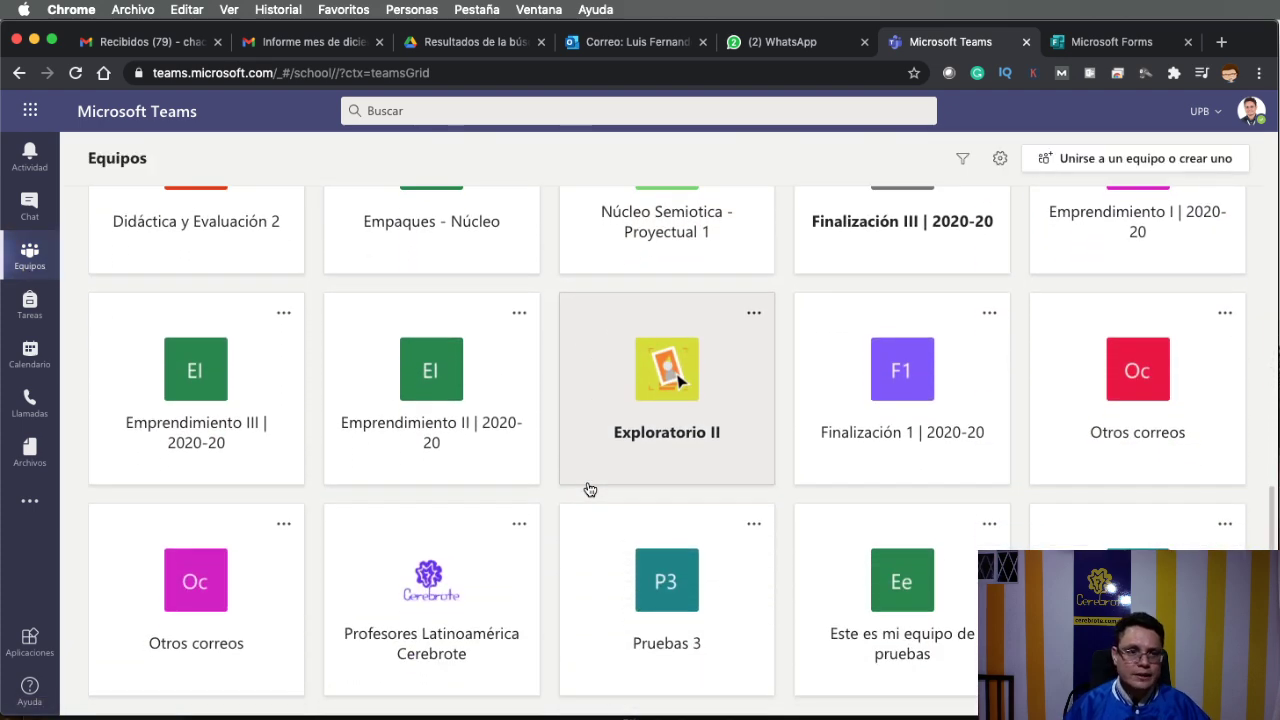
left_click(871, 452)
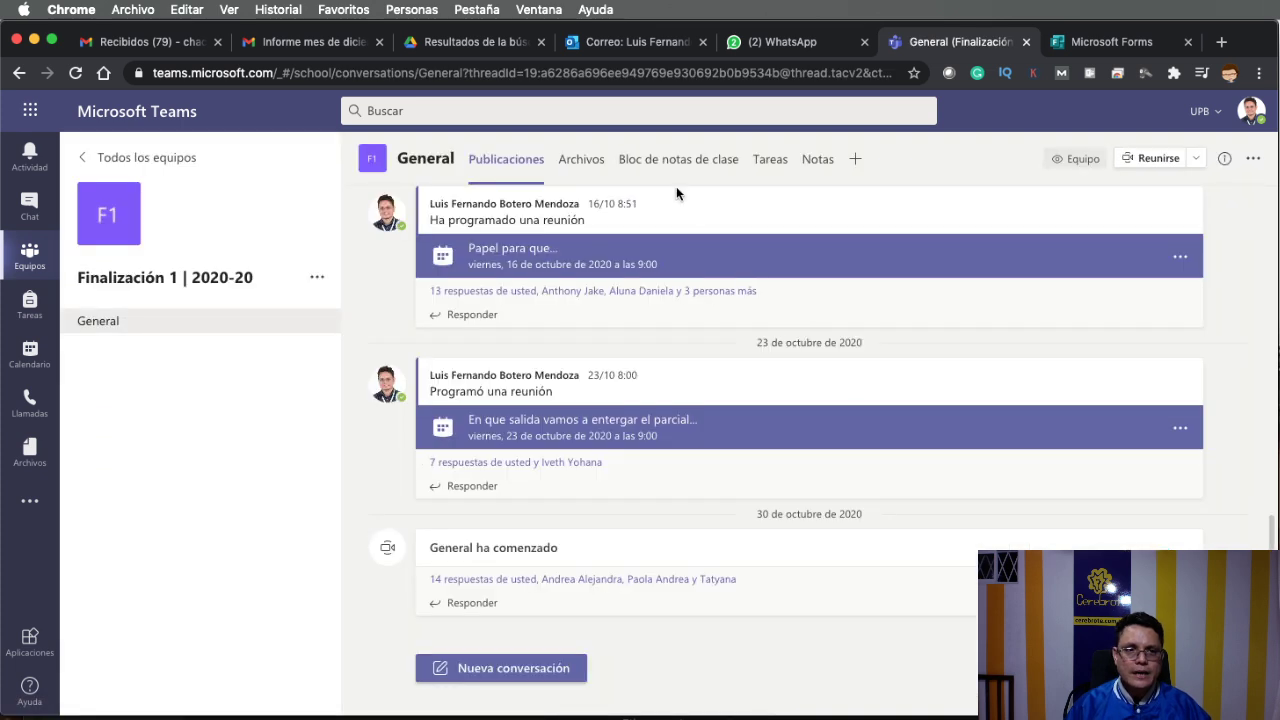
left_click(762, 164)
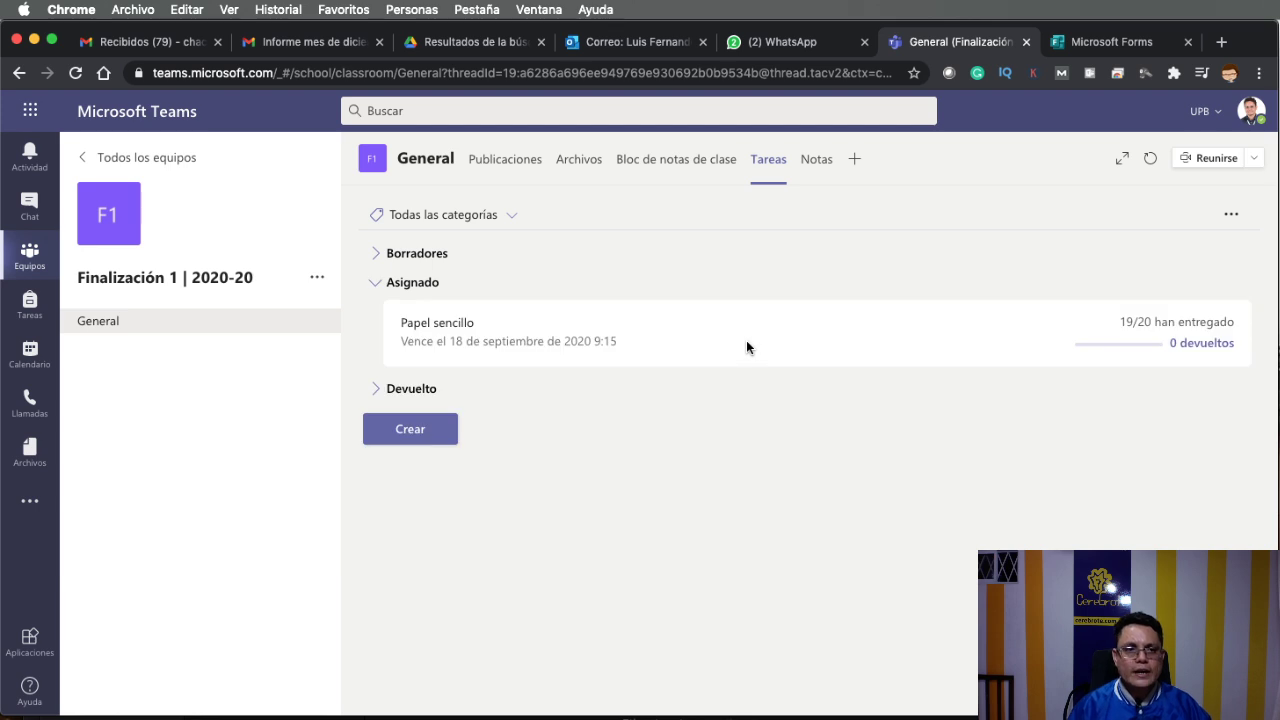
- Open the "Papel sencillo" assignment and examine the students' submission status and automatic scores through the whole list
left_click(596, 340)
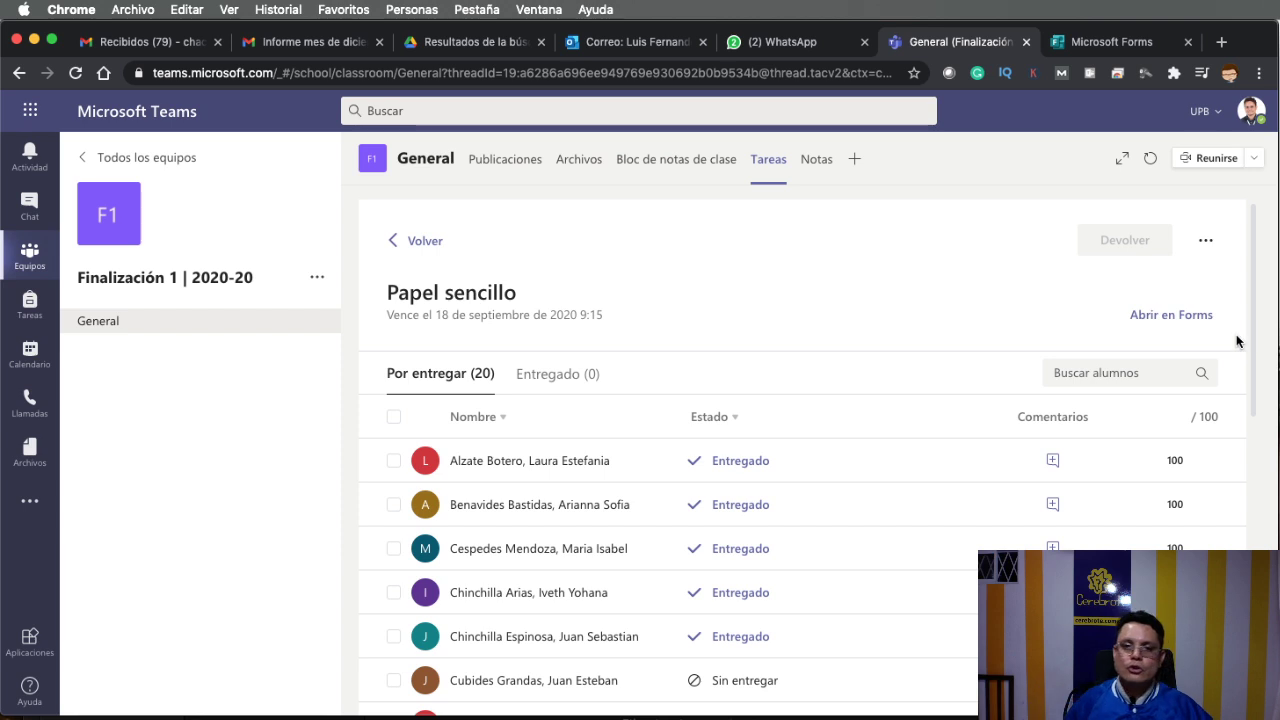
scroll(1248, 341, "down", 2)
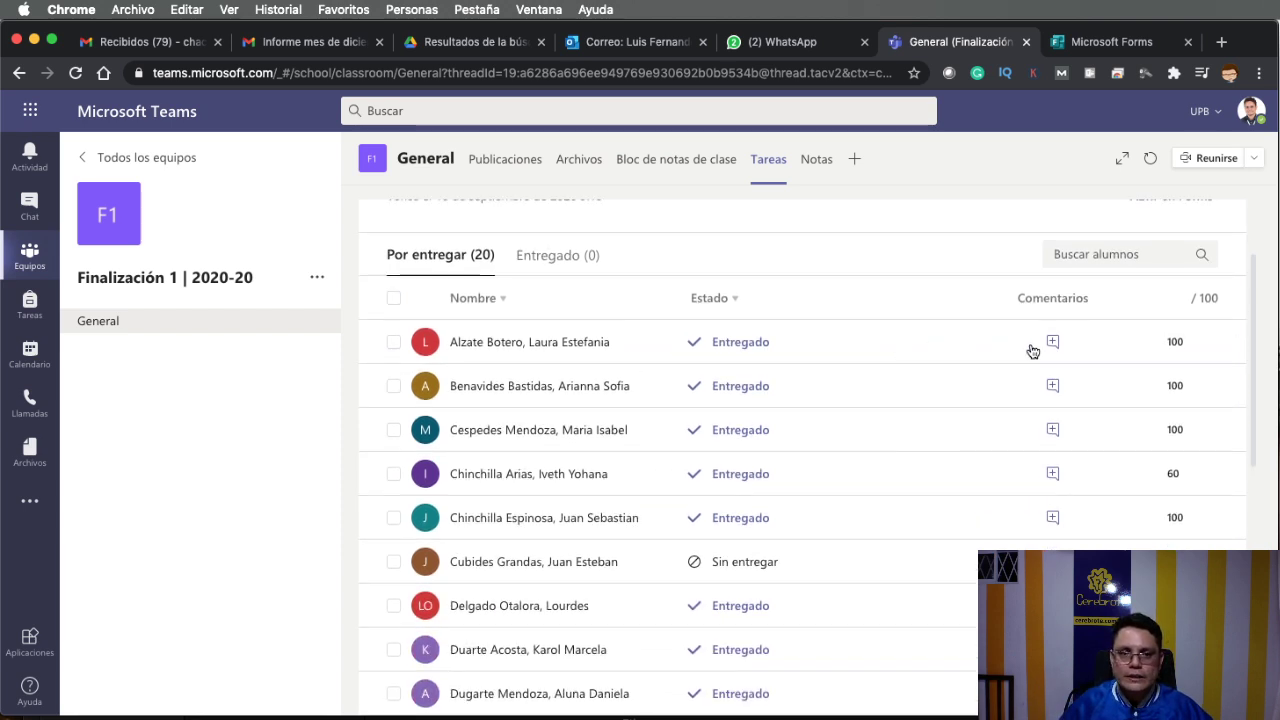
scroll(1185, 350, "down", 5)
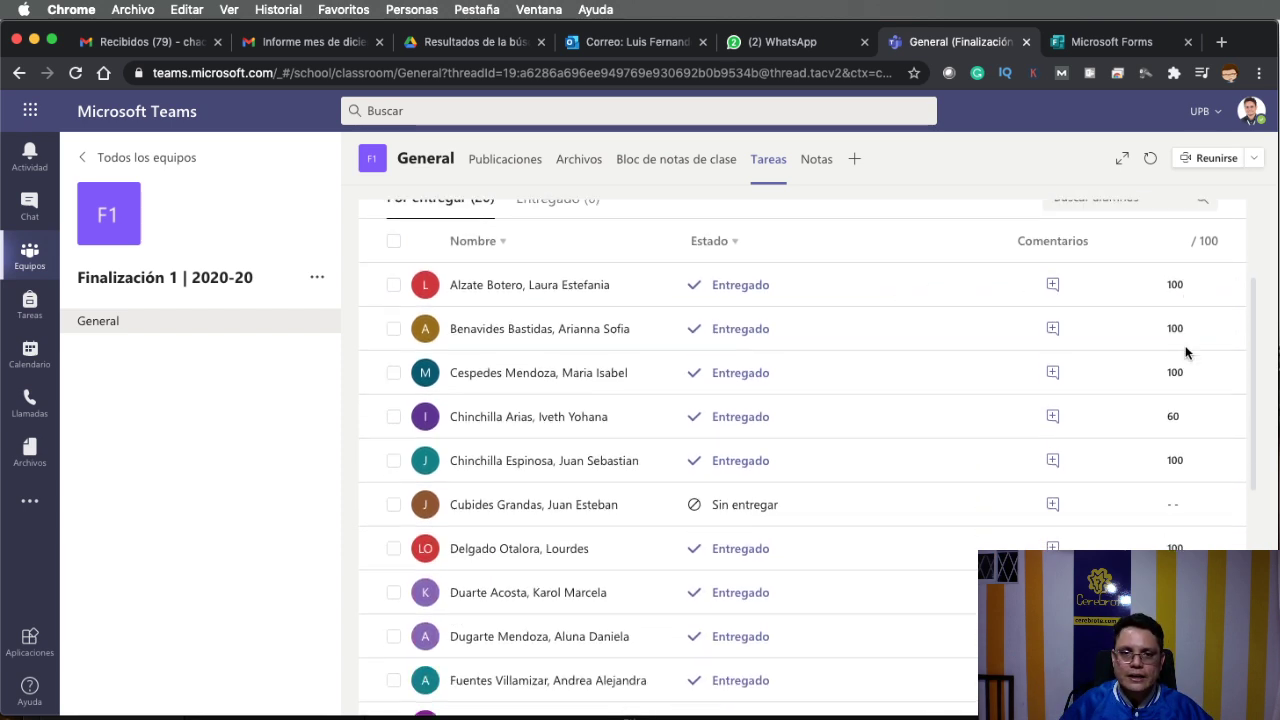
scroll(1185, 345, "down", 8)
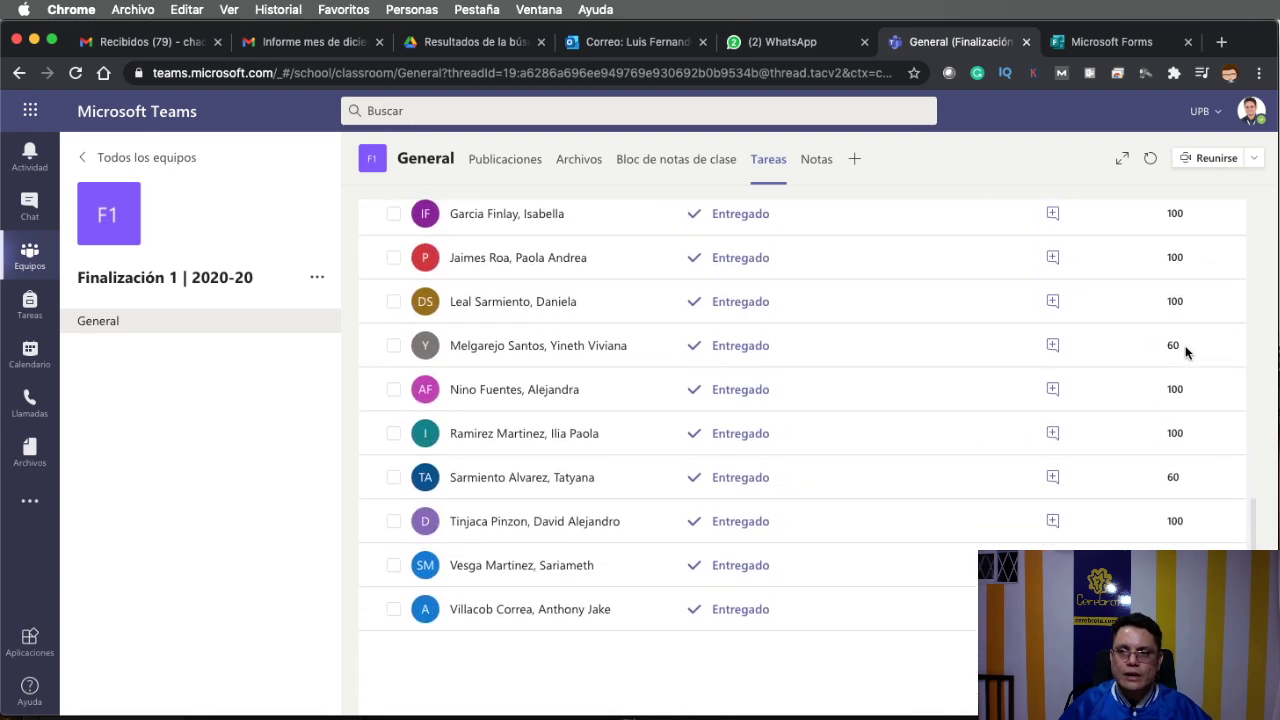
- Open the class gradebook of "Finalización 1 | 2020-20" and examine the "Papel sencillo" grades for all students
scroll(1185, 345, "up", 10)
scroll(1185, 345, "up", 4)
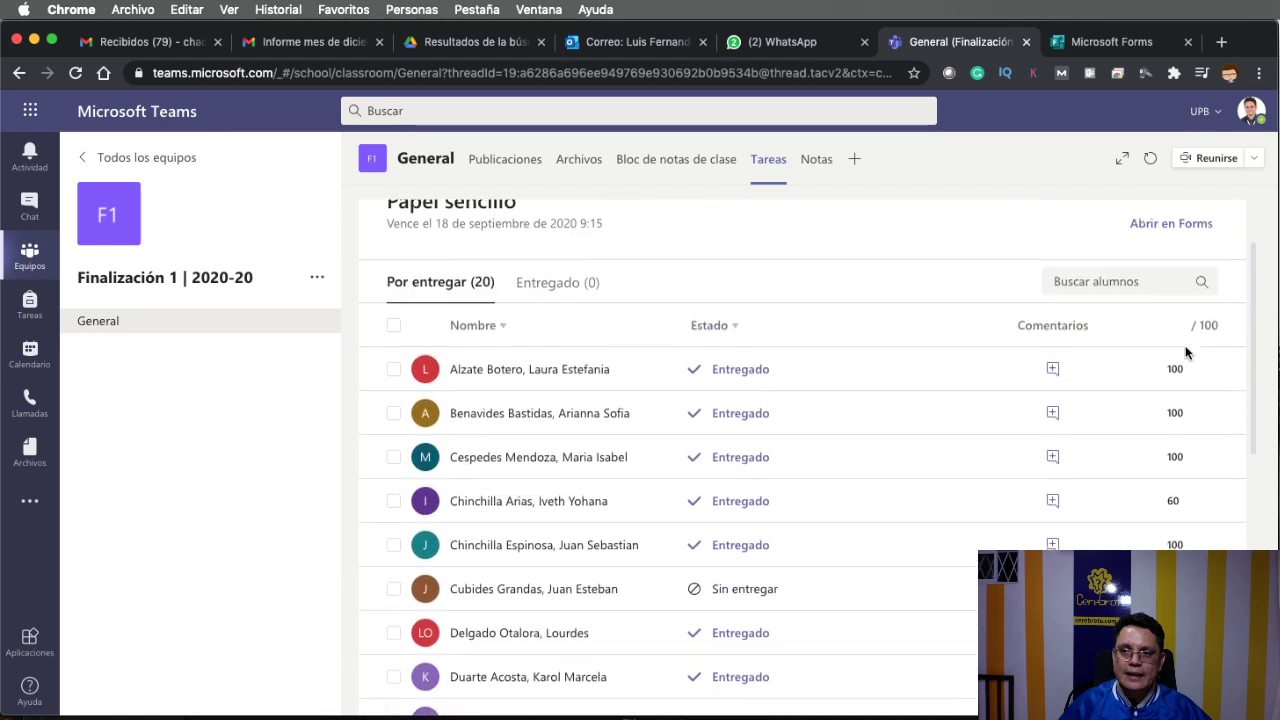
scroll(1174, 348, "up", 2)
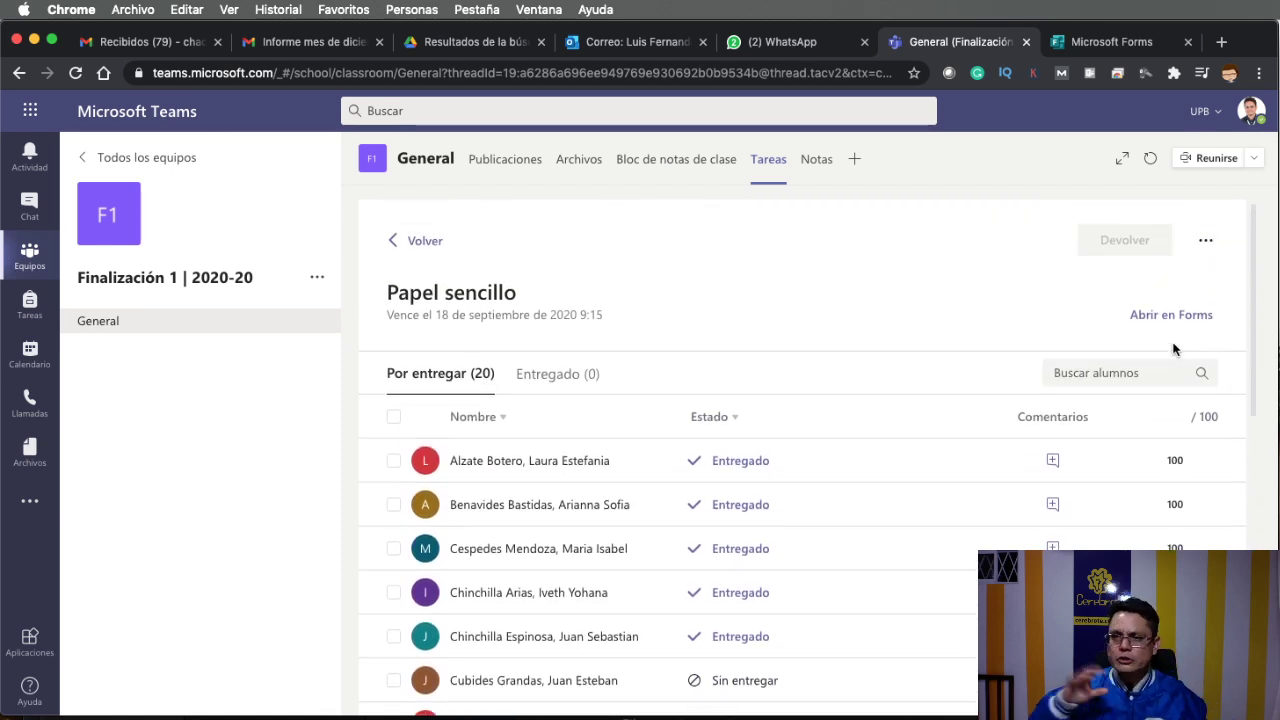
left_click(817, 159)
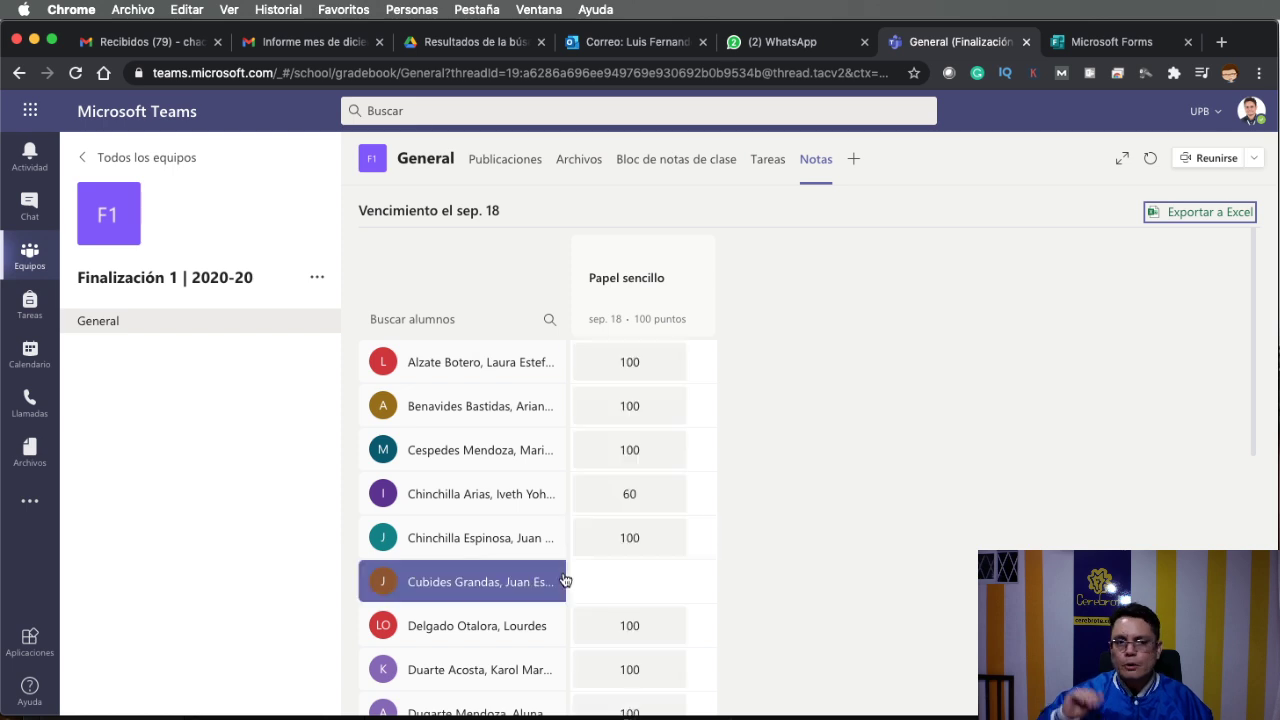
scroll(643, 546, "down", 5)
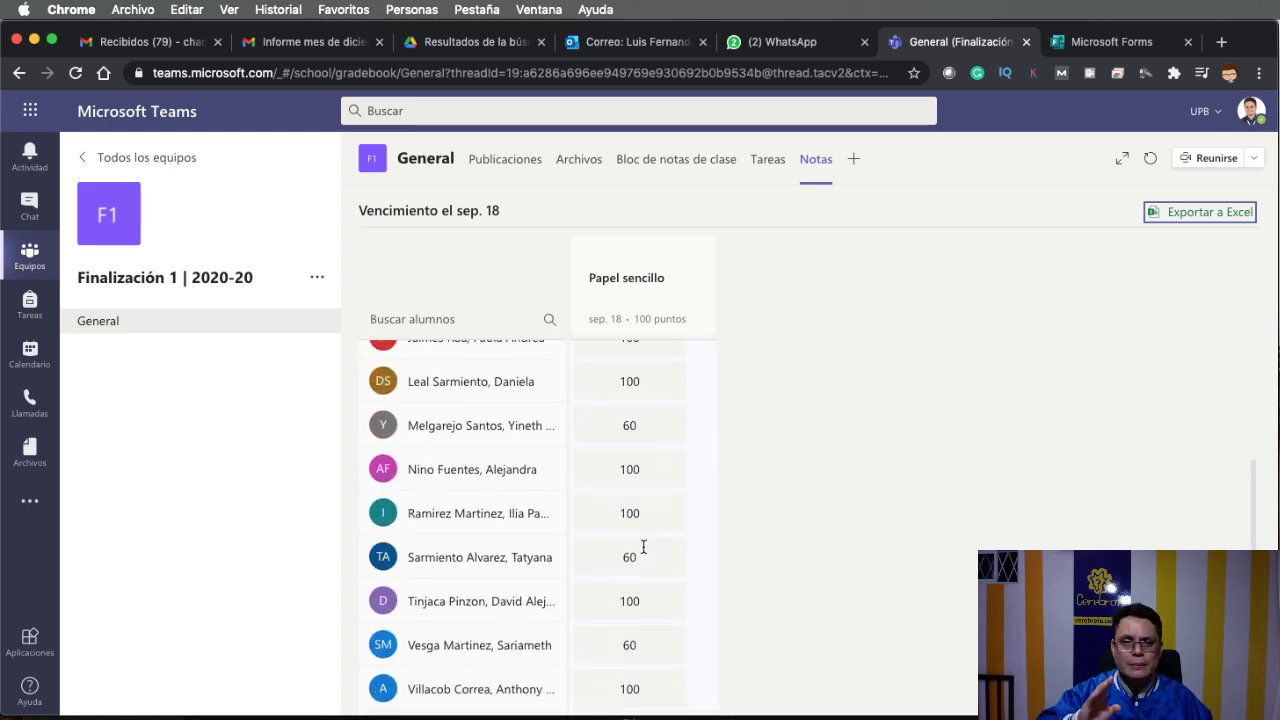
scroll(643, 546, "up", 5)
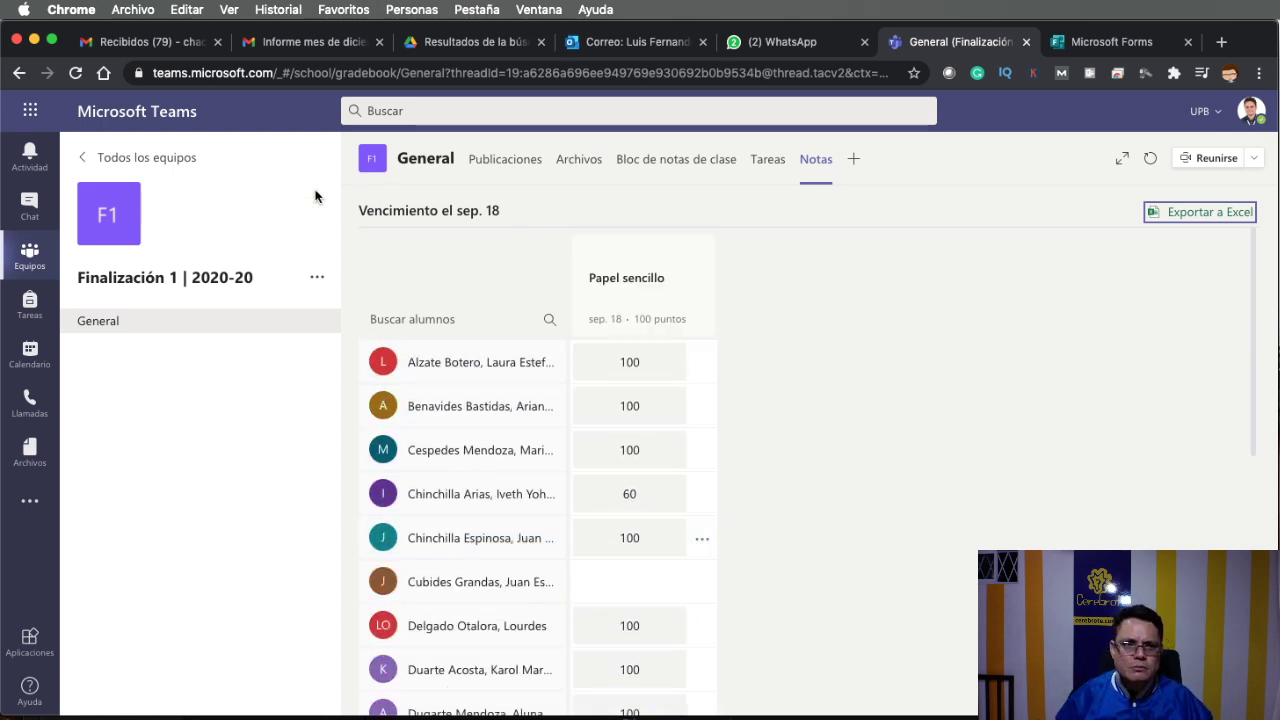
- Return to the list of all teams, open the team "Prueba" and show its assignments
left_click(114, 160)
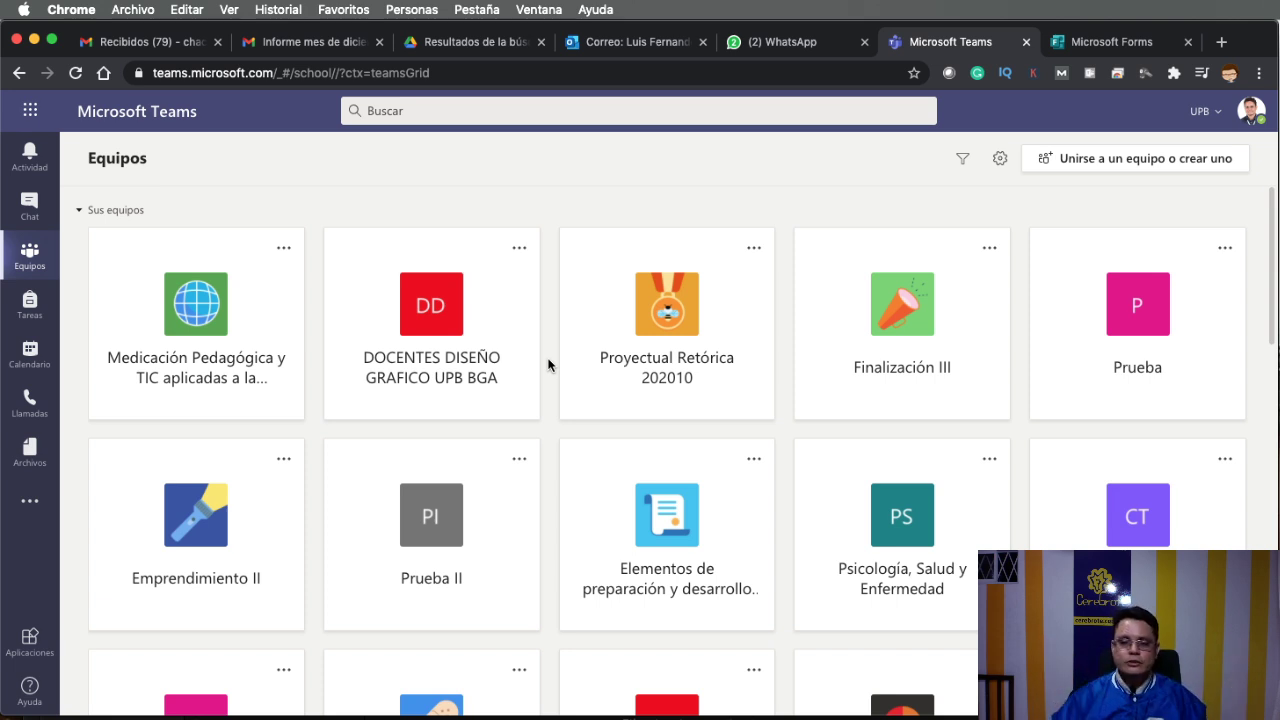
left_click(1045, 382)
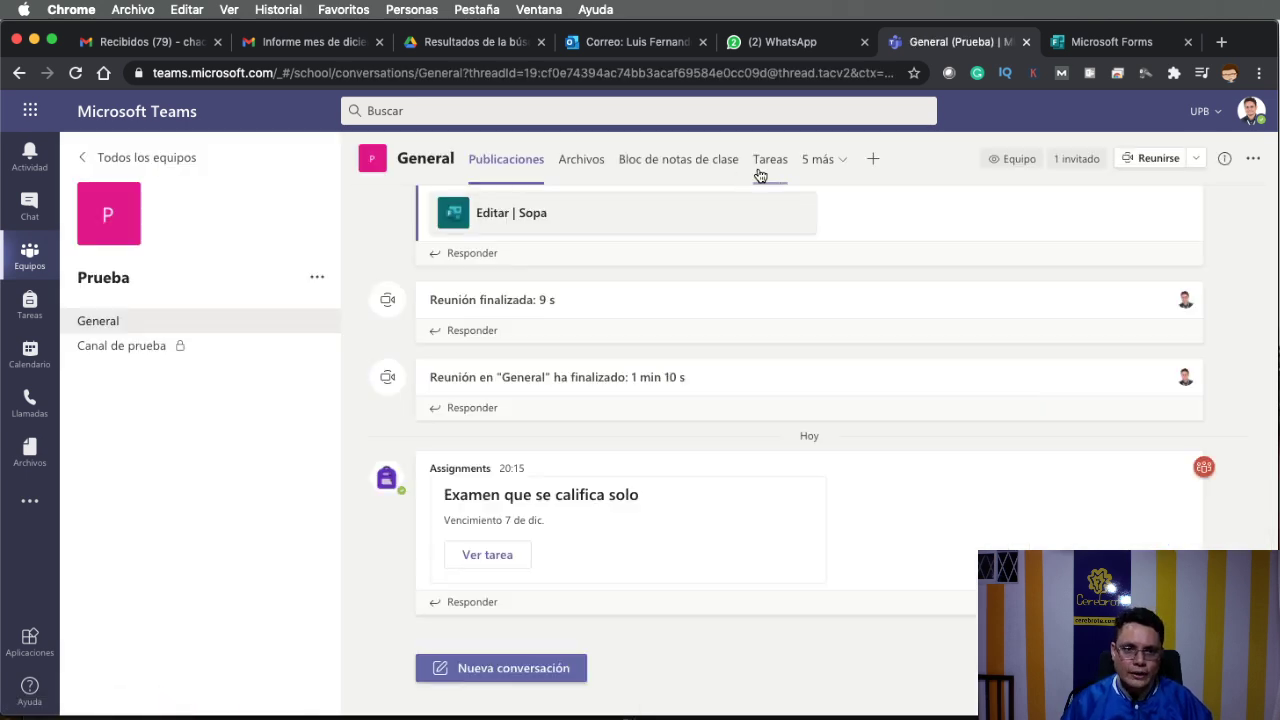
left_click(769, 162)
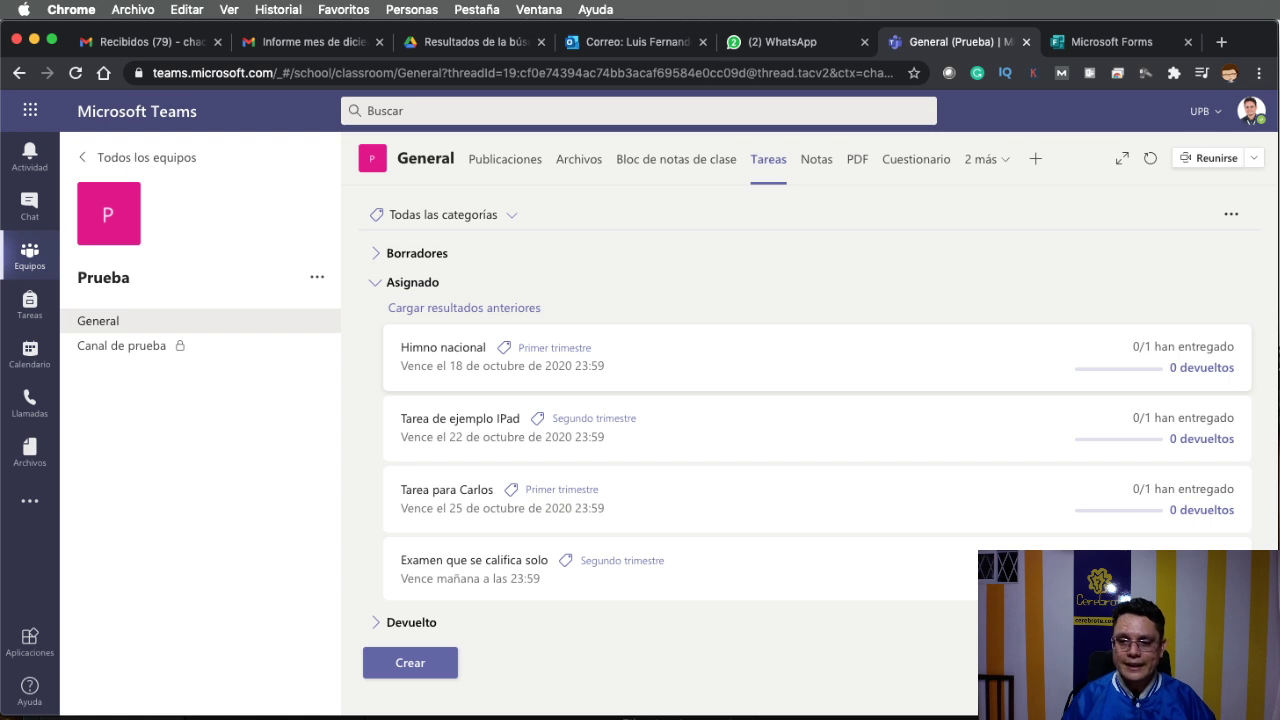
key("super+Tab")
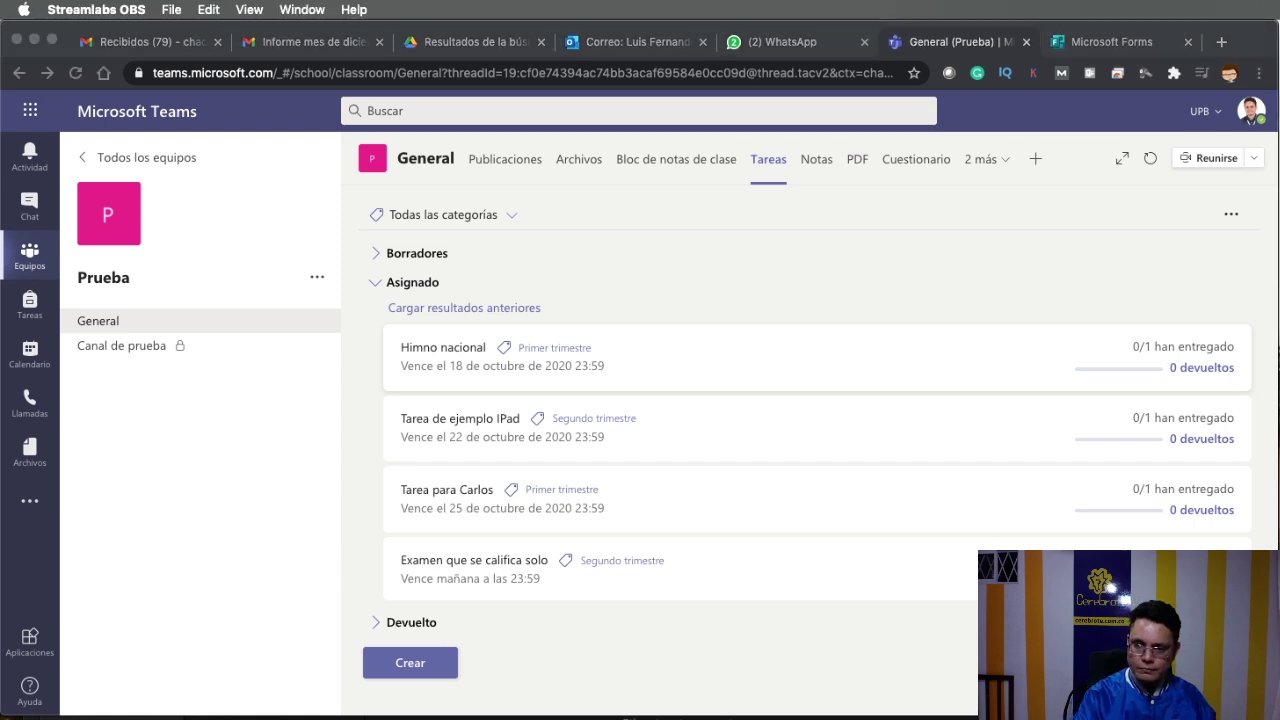